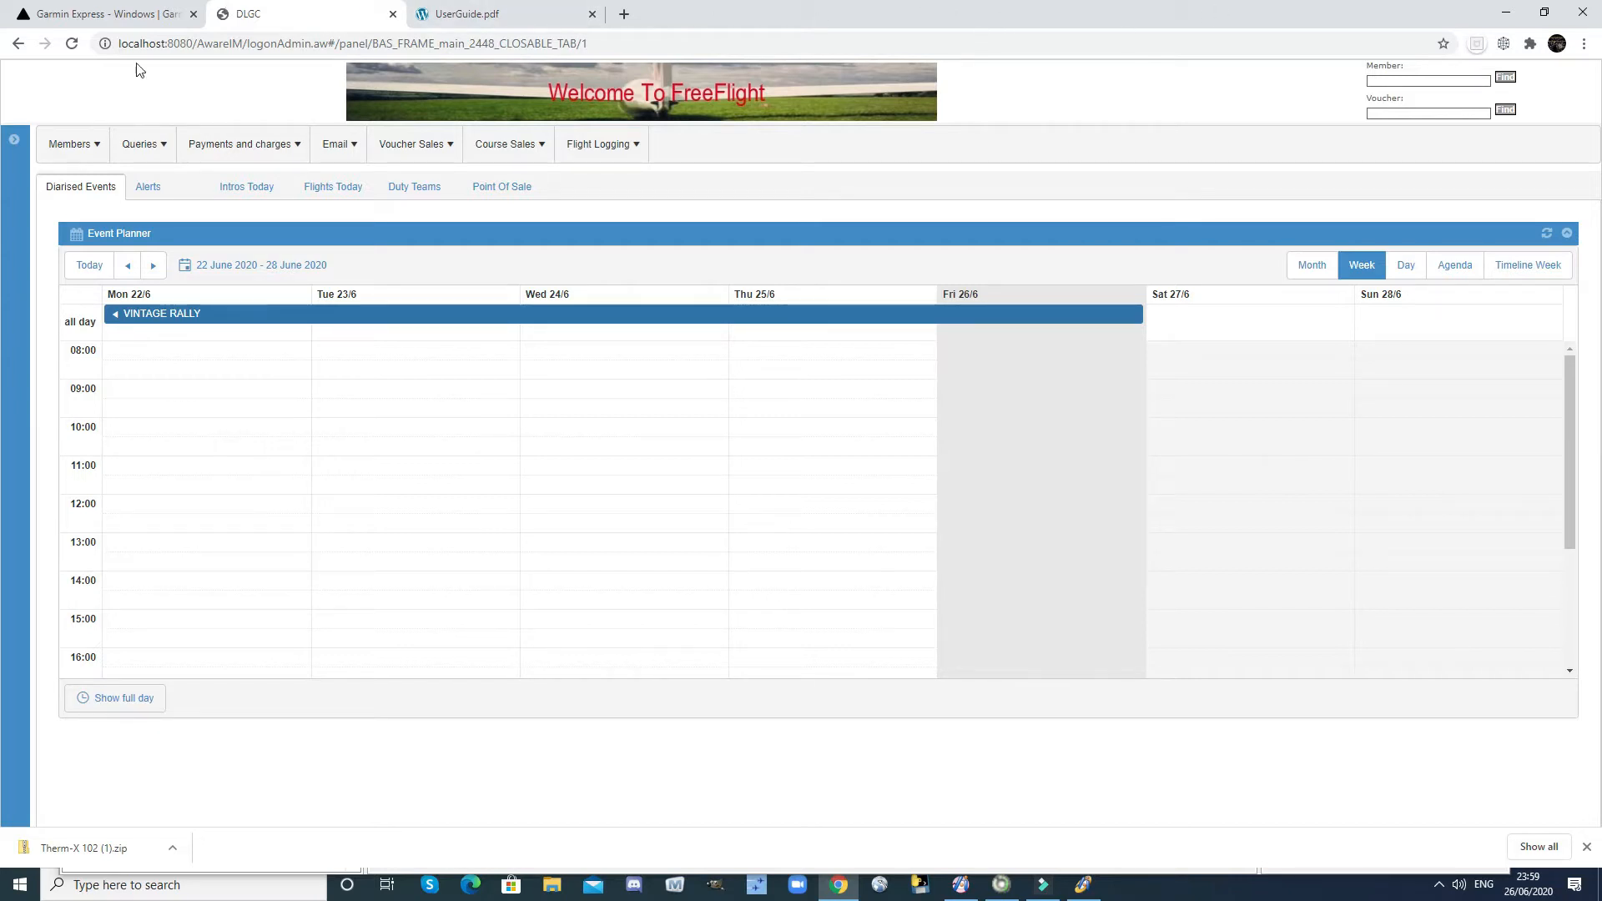
Run the user-defined query FreeMinutes to list the free-minutes rules.
{"action": "mouse_move", "coordinate": [147, 147]}
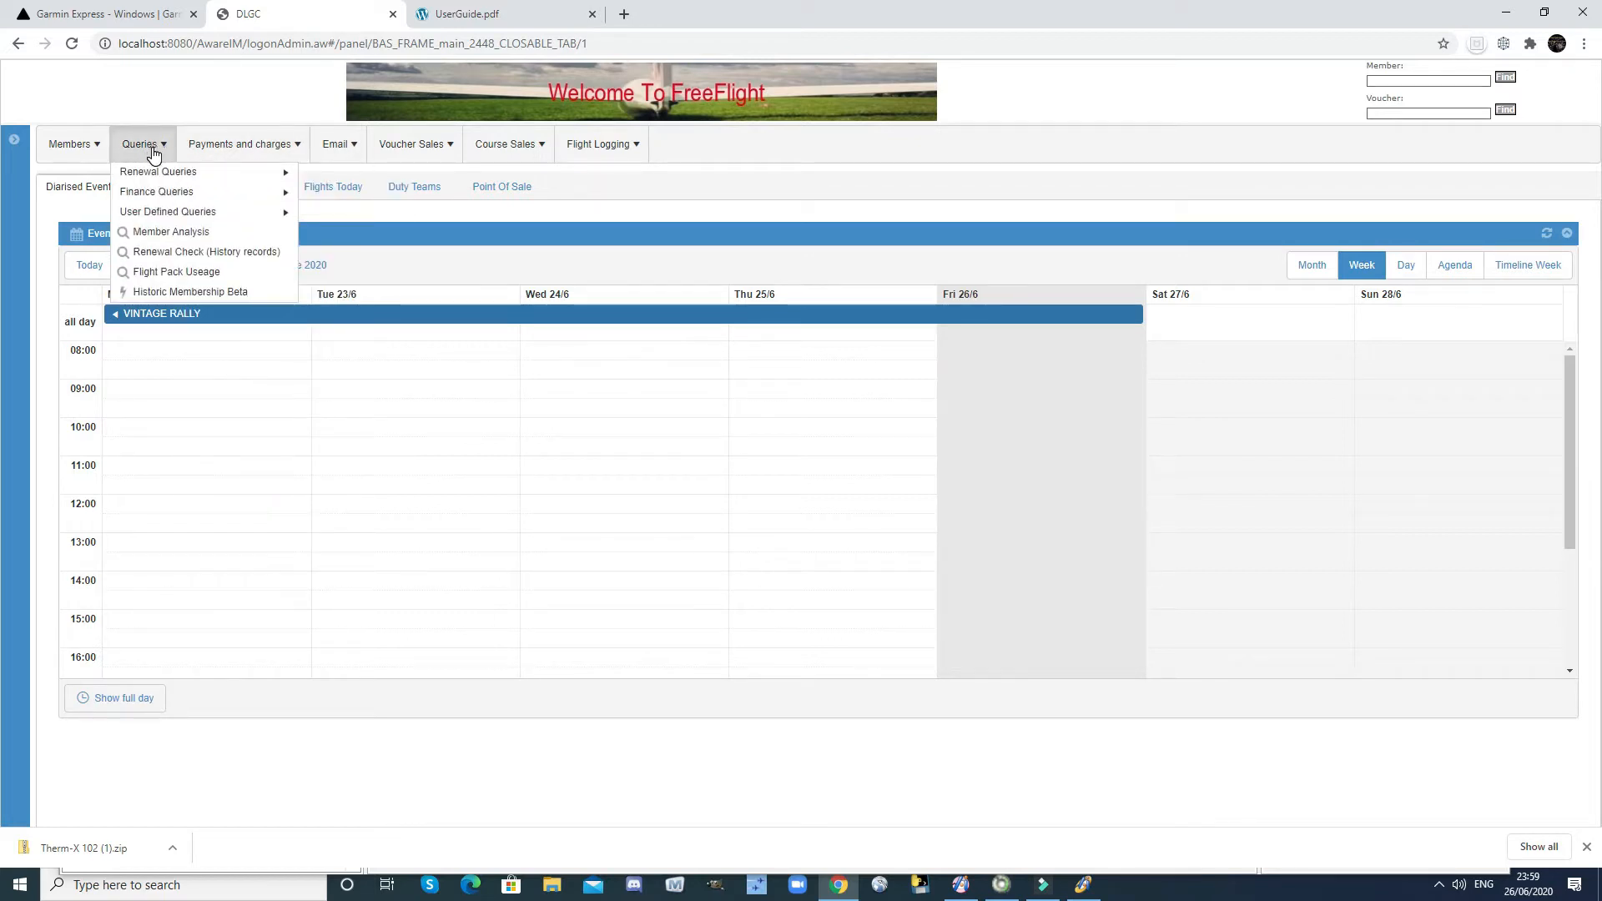
{"action": "mouse_move", "coordinate": [173, 192]}
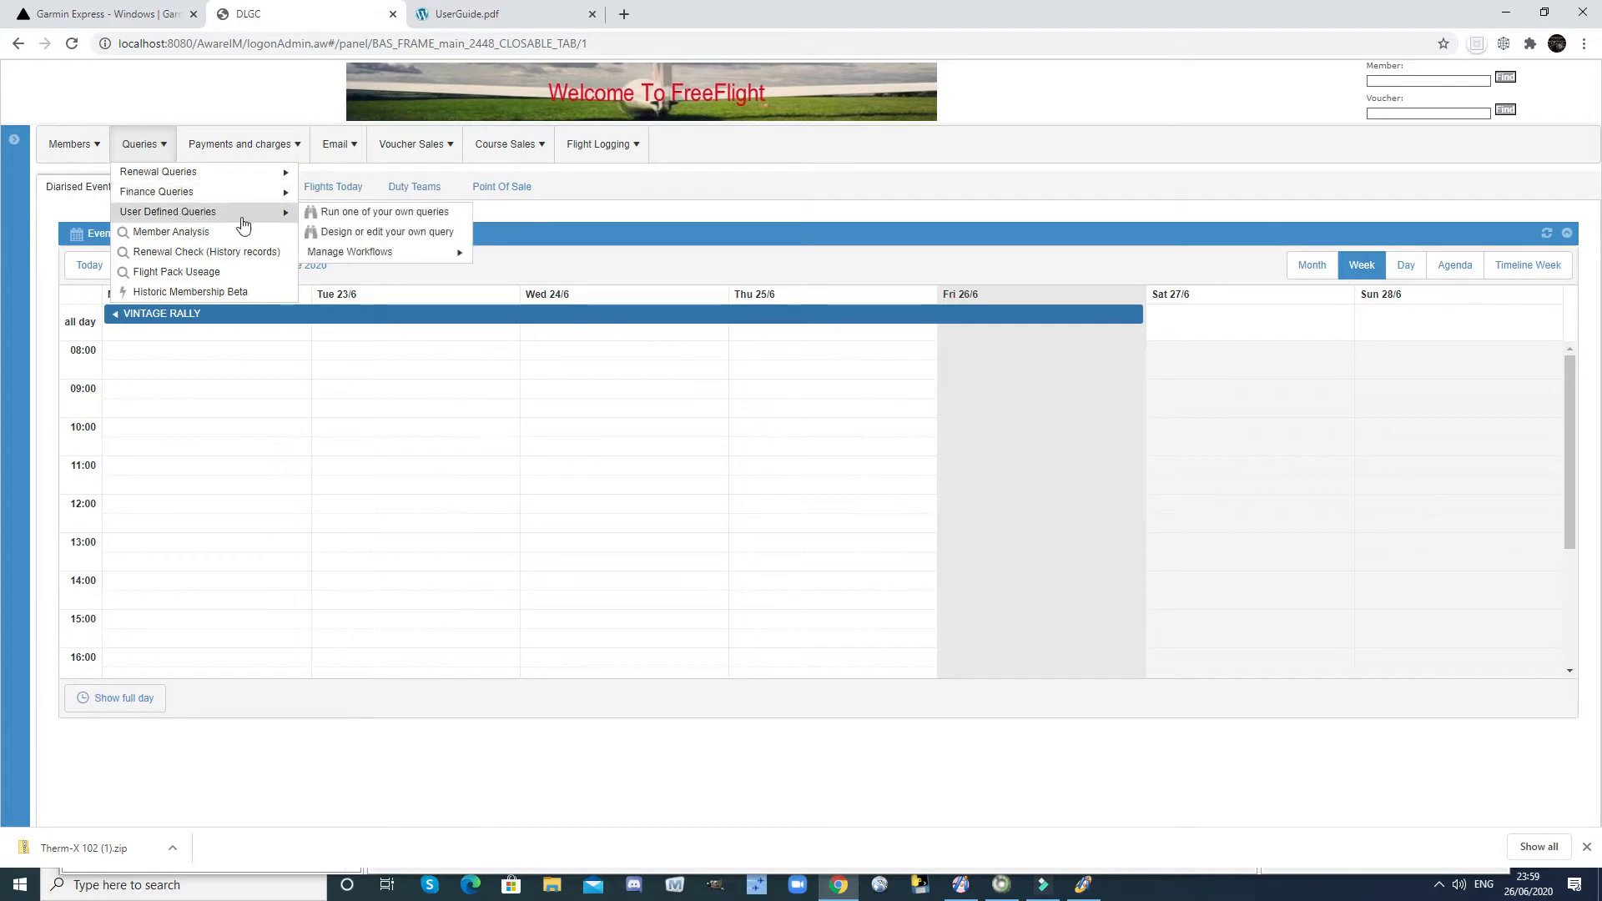
{"action": "left_click", "coordinate": [408, 212]}
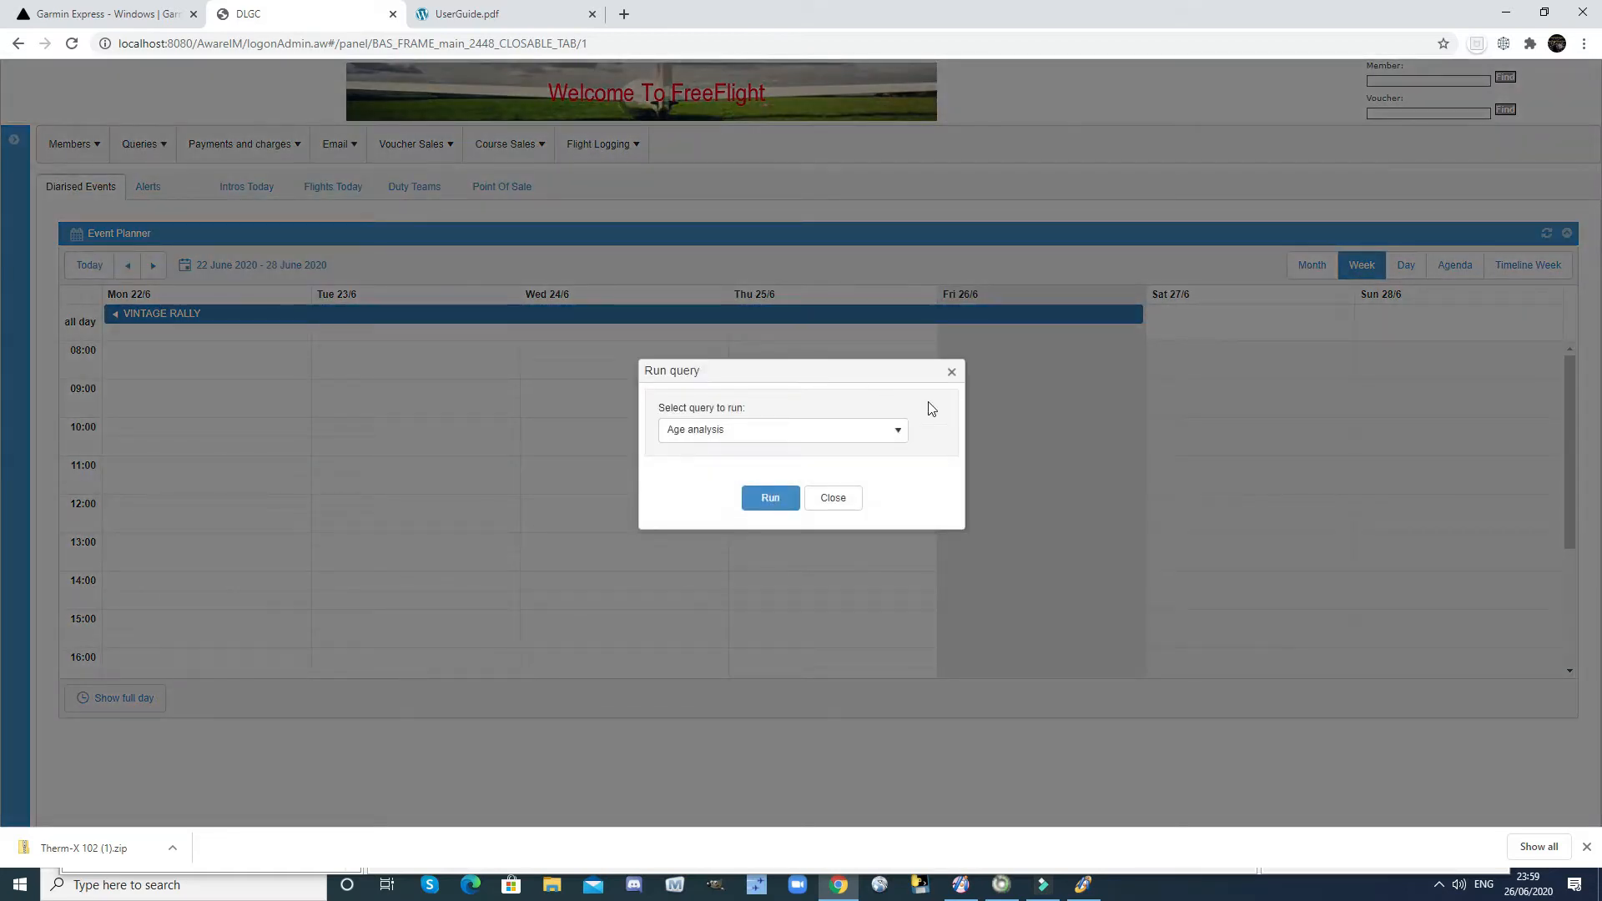
{"action": "left_click", "coordinate": [892, 431]}
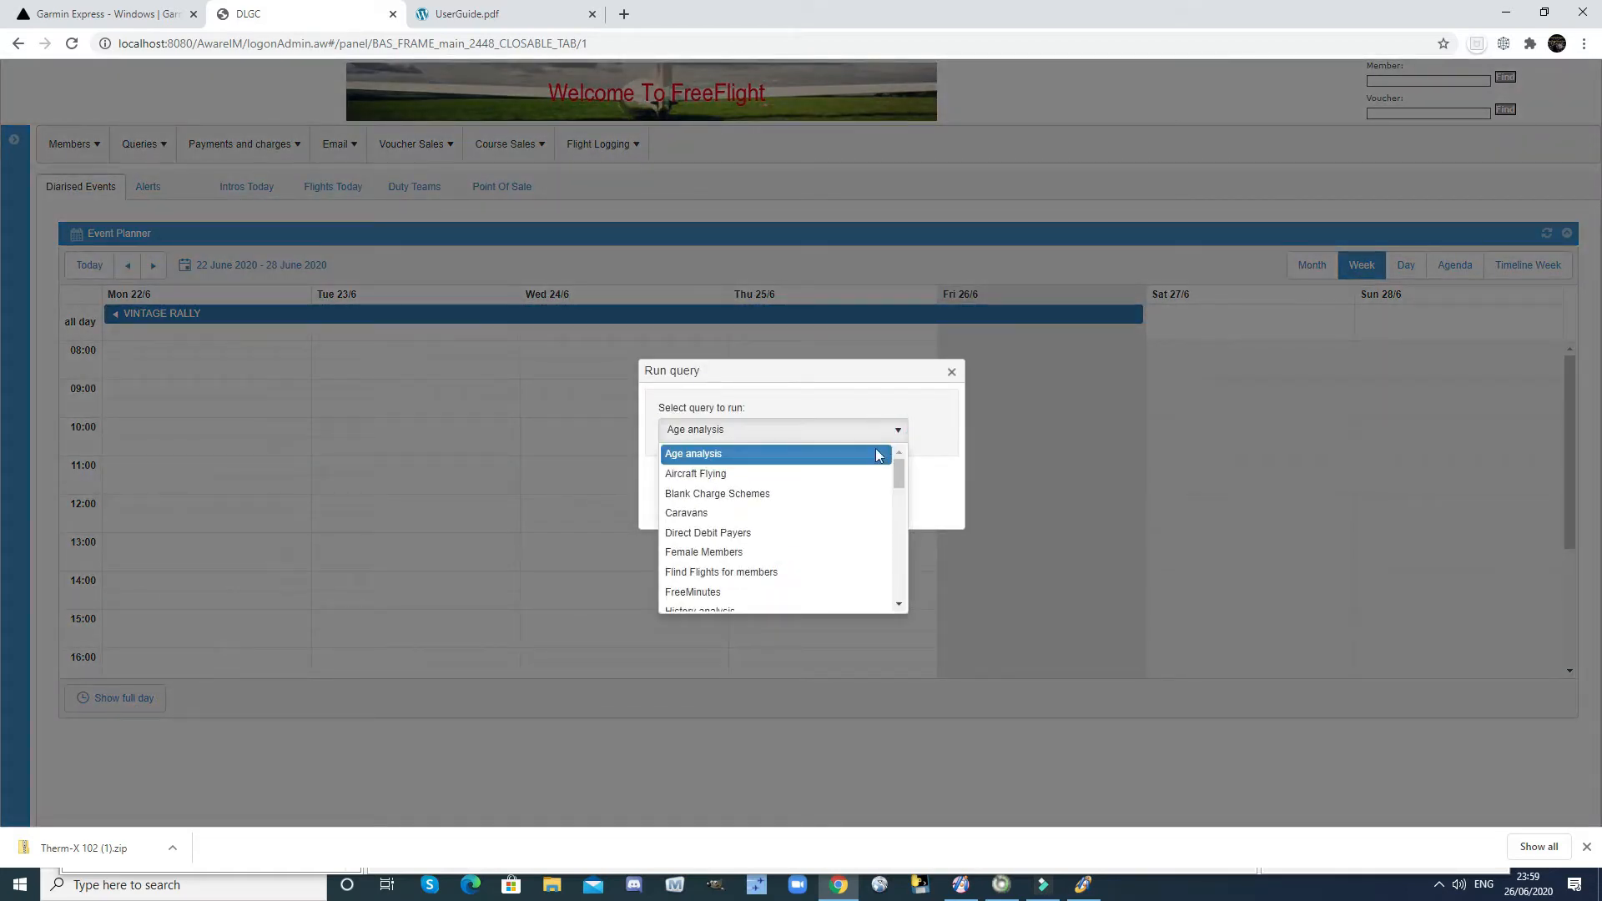
{"action": "left_click", "coordinate": [722, 593]}
{"action": "left_click", "coordinate": [769, 498]}
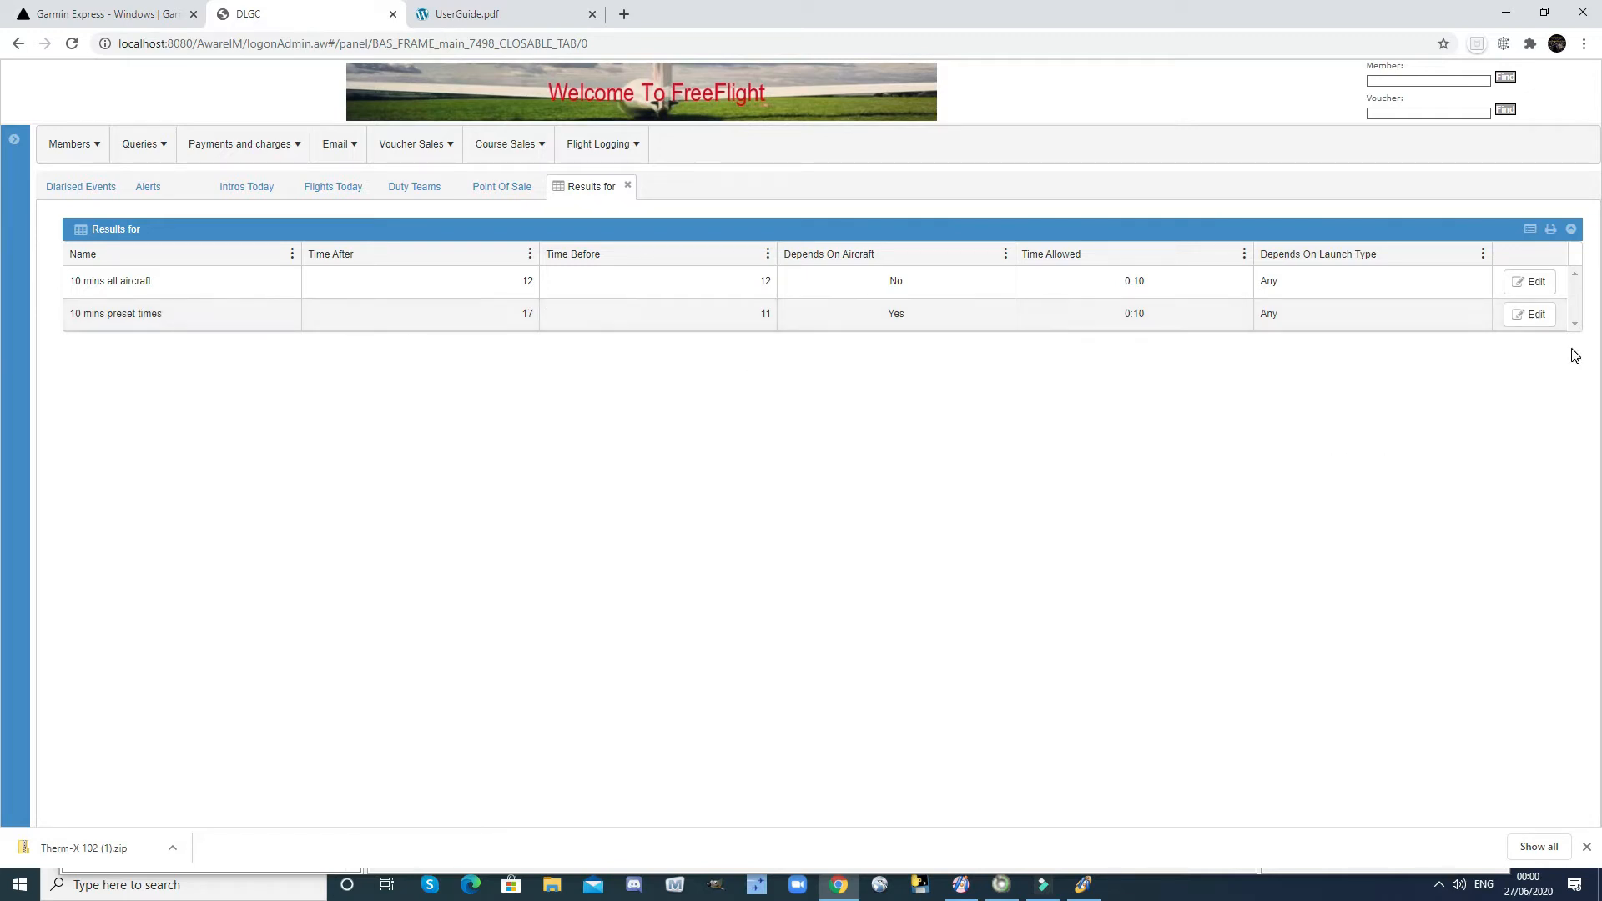
Open the "10 mins all aircraft" and "10 mins preset times" rules in turn to review their settings, closing each without changes.
{"action": "left_click", "coordinate": [1534, 280]}
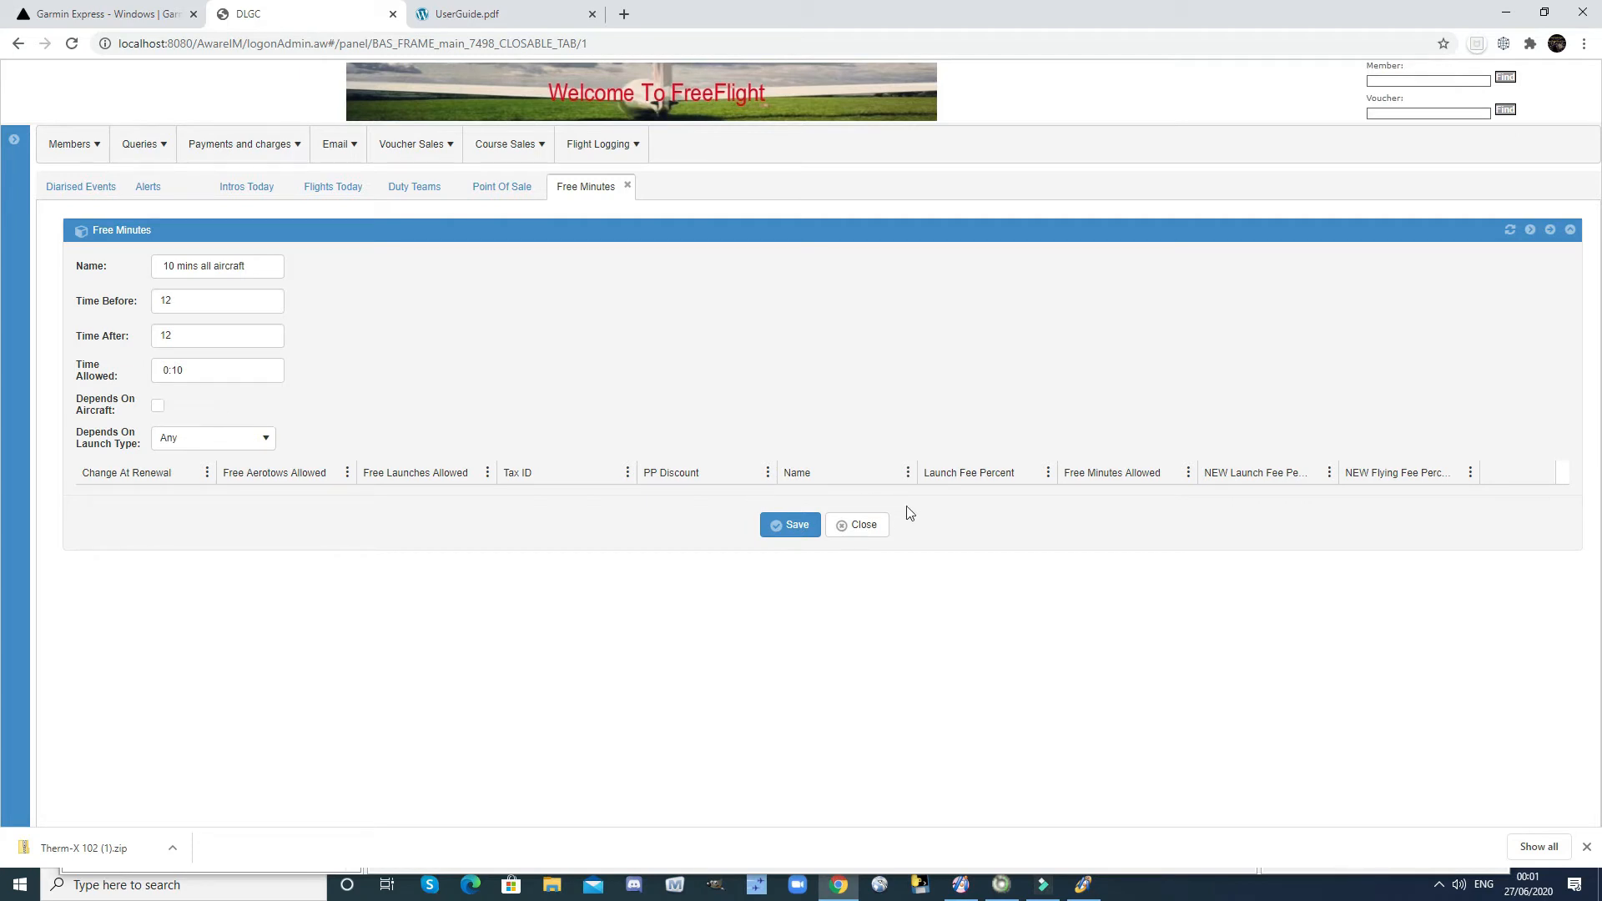
{"action": "left_click", "coordinate": [863, 527]}
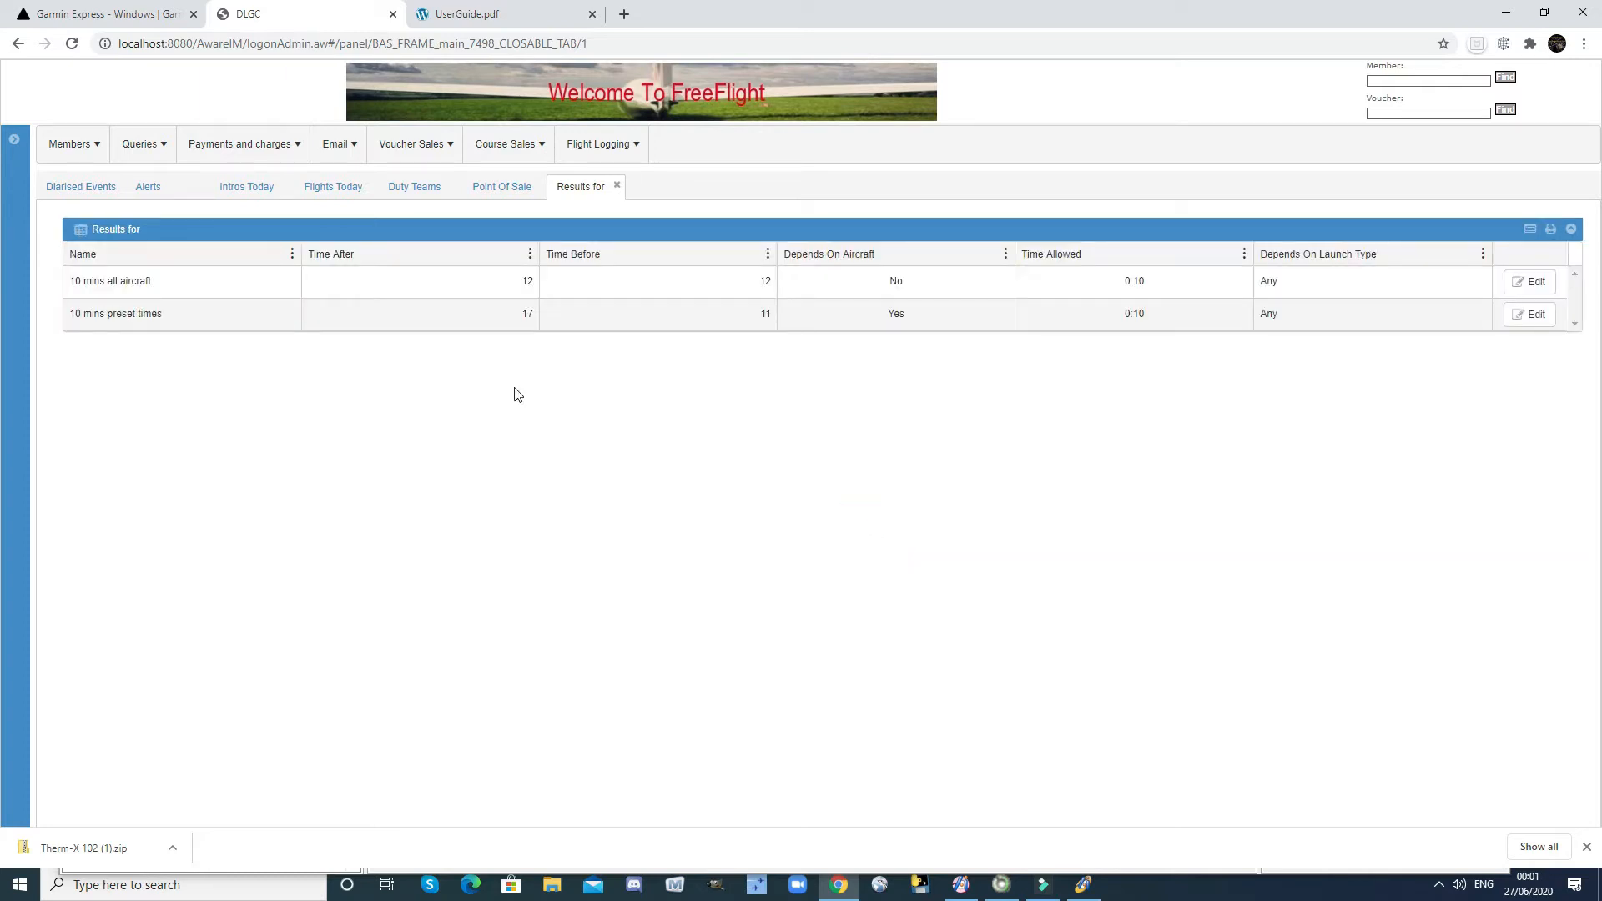
{"action": "left_click", "coordinate": [1537, 314]}
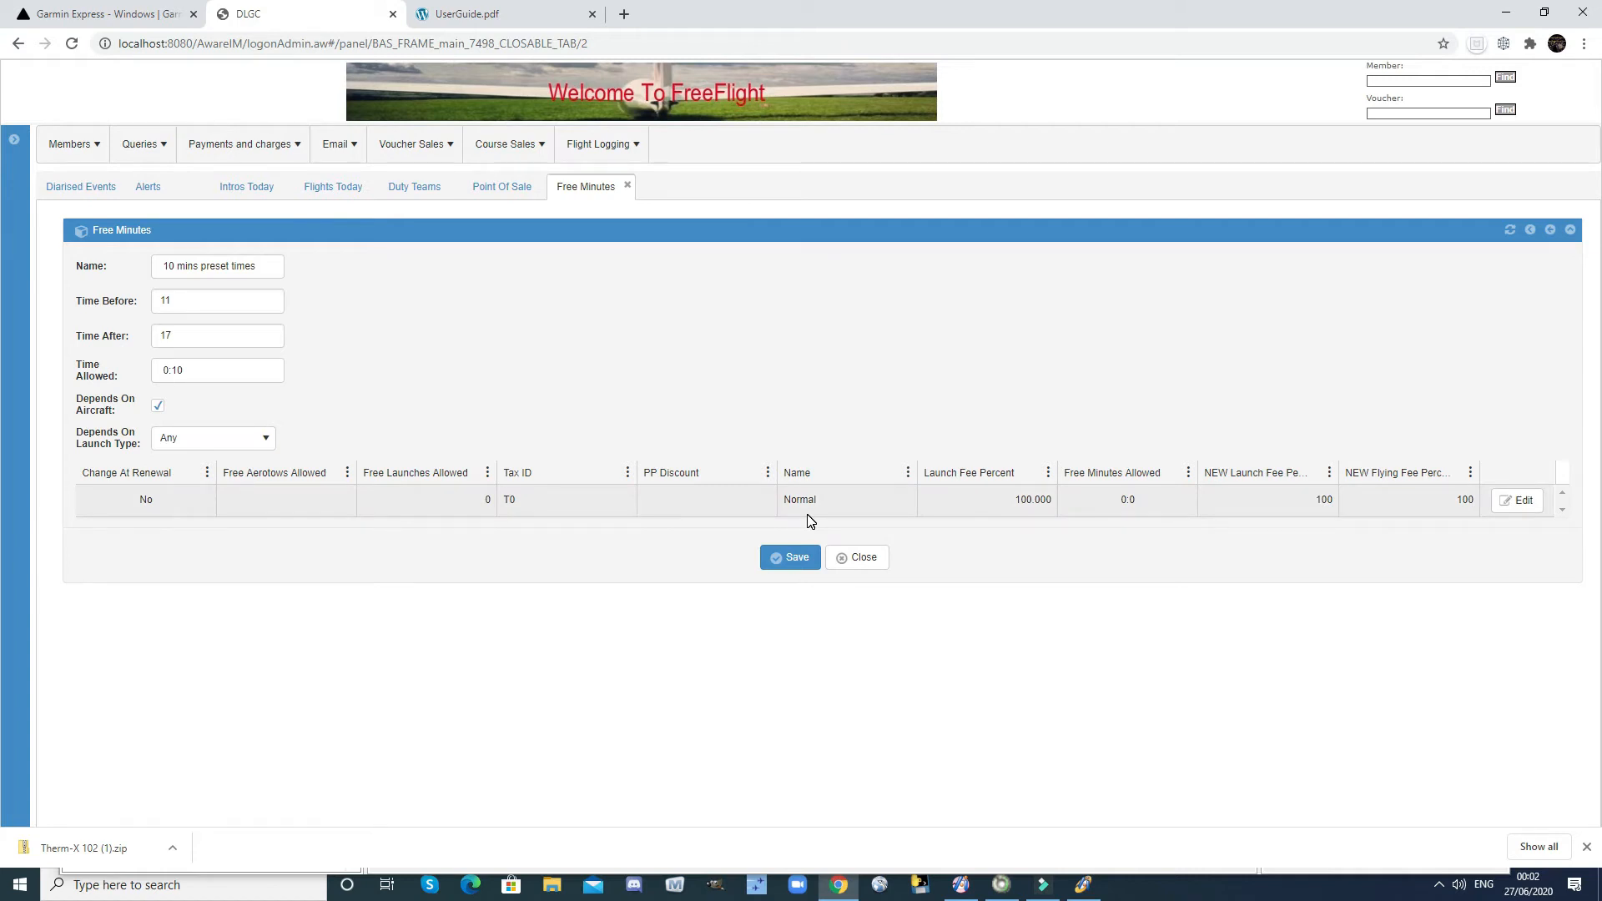
{"action": "left_click", "coordinate": [863, 559]}
List the current charging schemes from the club profile setup.
{"action": "left_click", "coordinate": [15, 138]}
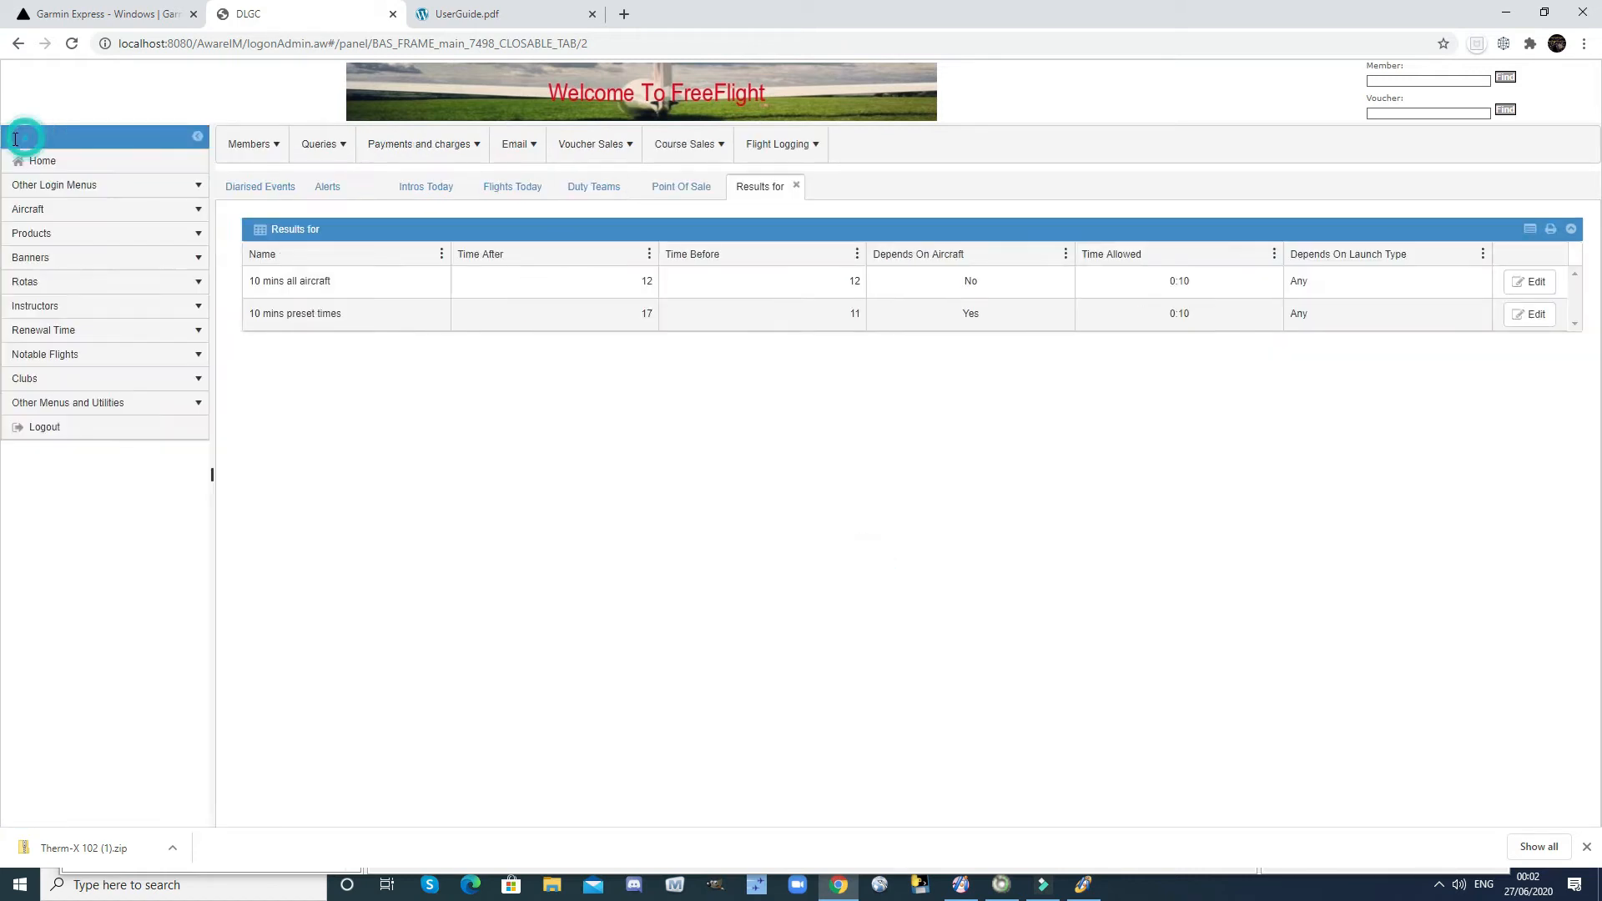
{"action": "left_click", "coordinate": [59, 189]}
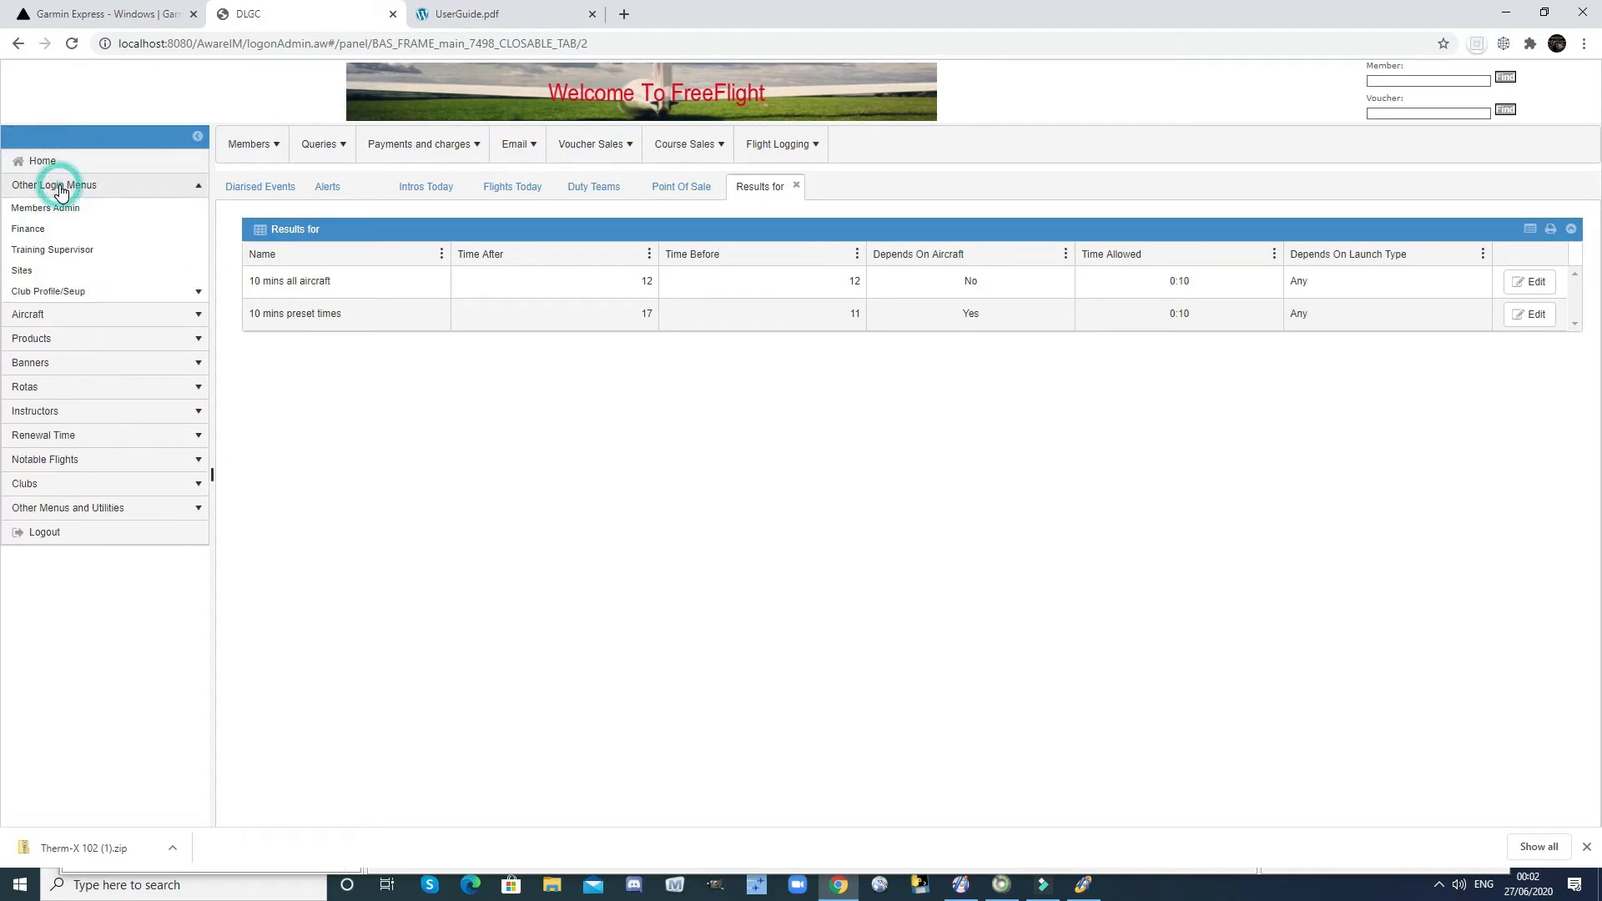
{"action": "left_click", "coordinate": [60, 299]}
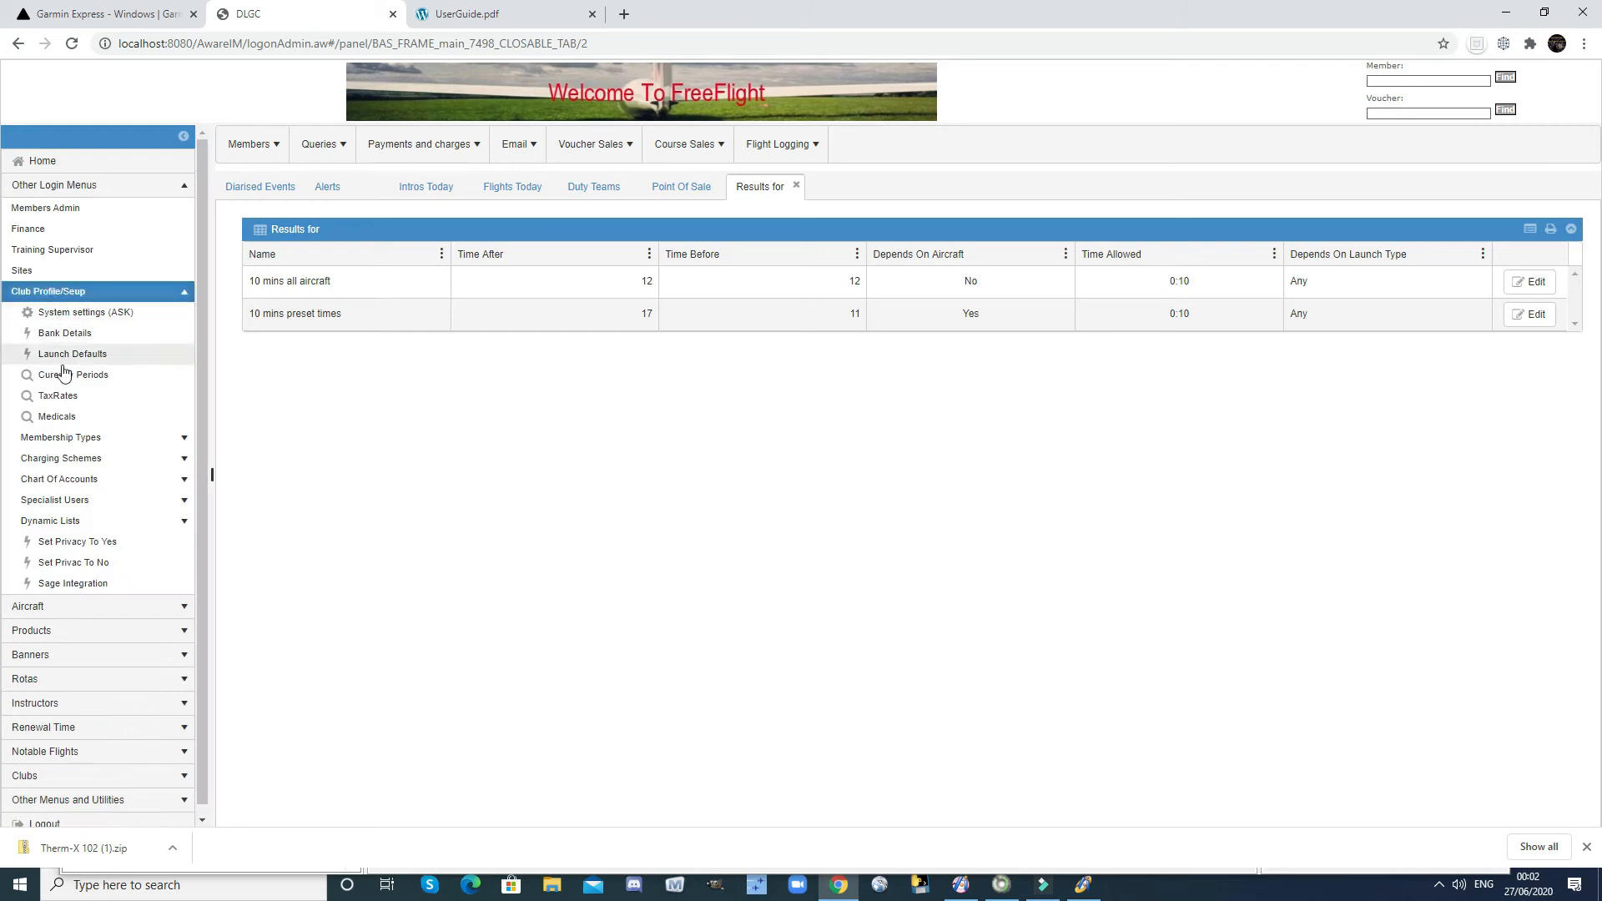
{"action": "left_click", "coordinate": [79, 461]}
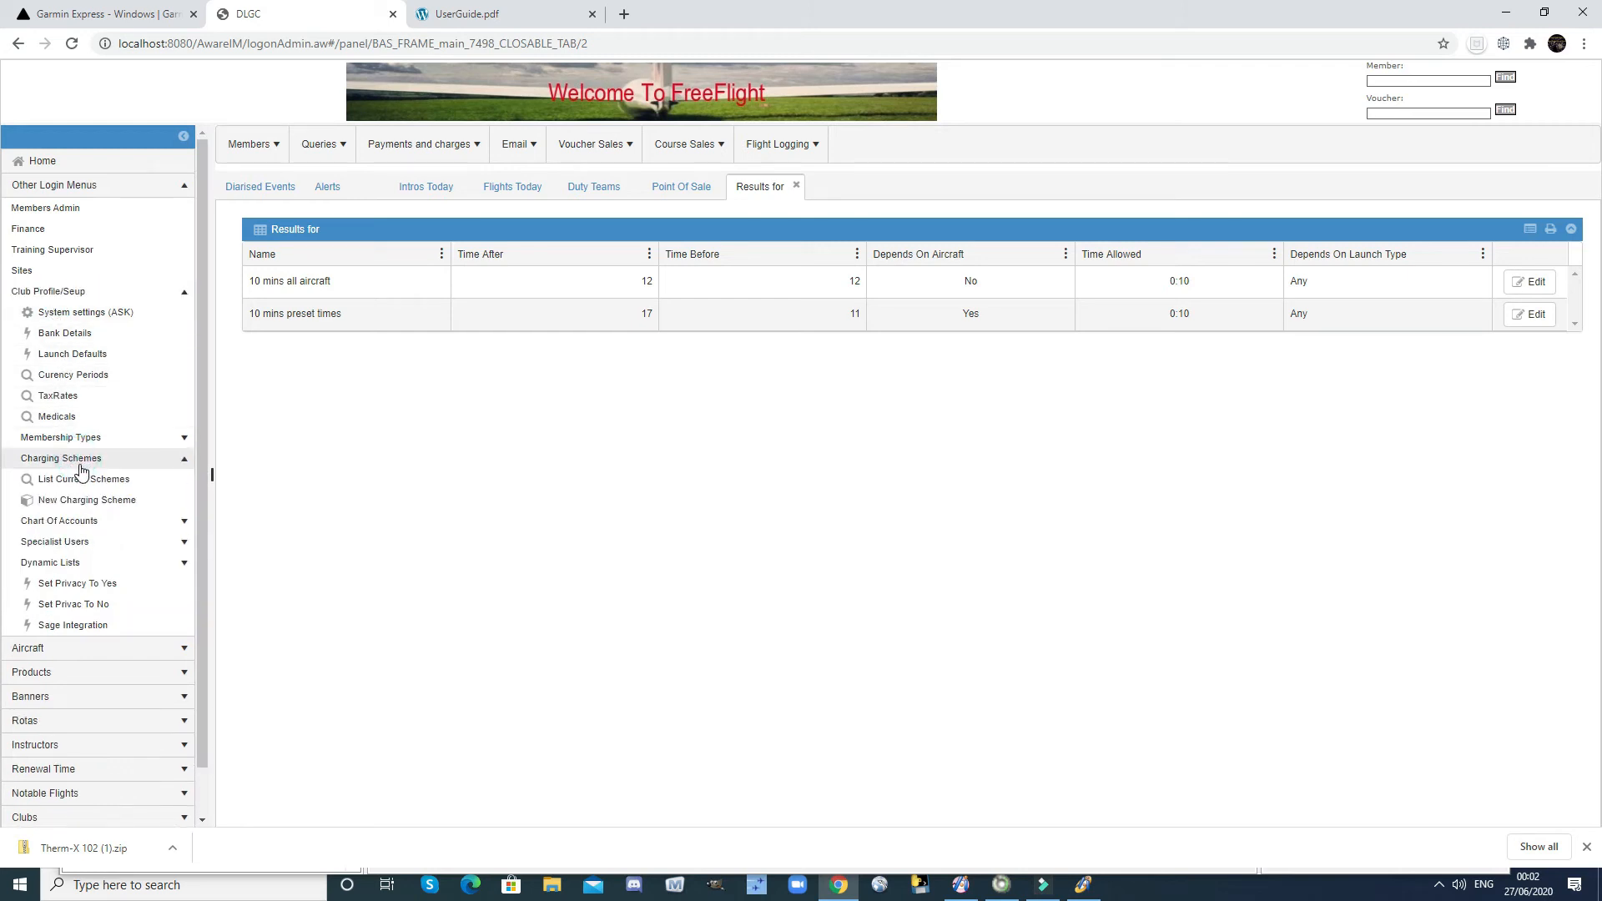
{"action": "left_click", "coordinate": [81, 479]}
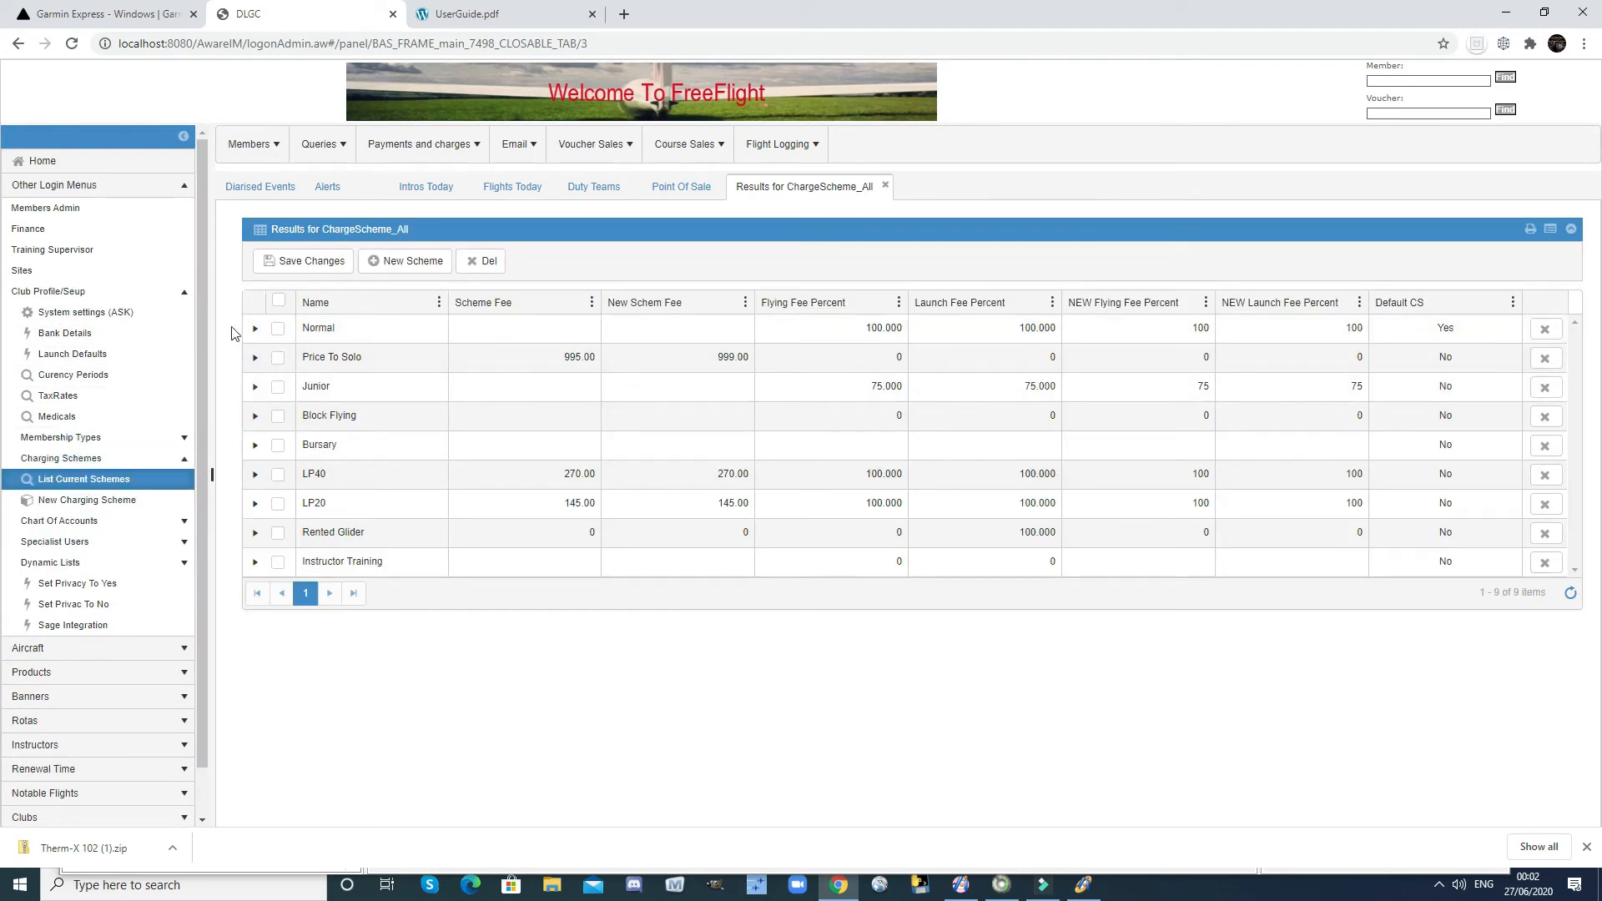
Expand the Normal charging scheme and examine the available Free Mins Per Flt options without changing the selection.
{"action": "left_click", "coordinate": [255, 328]}
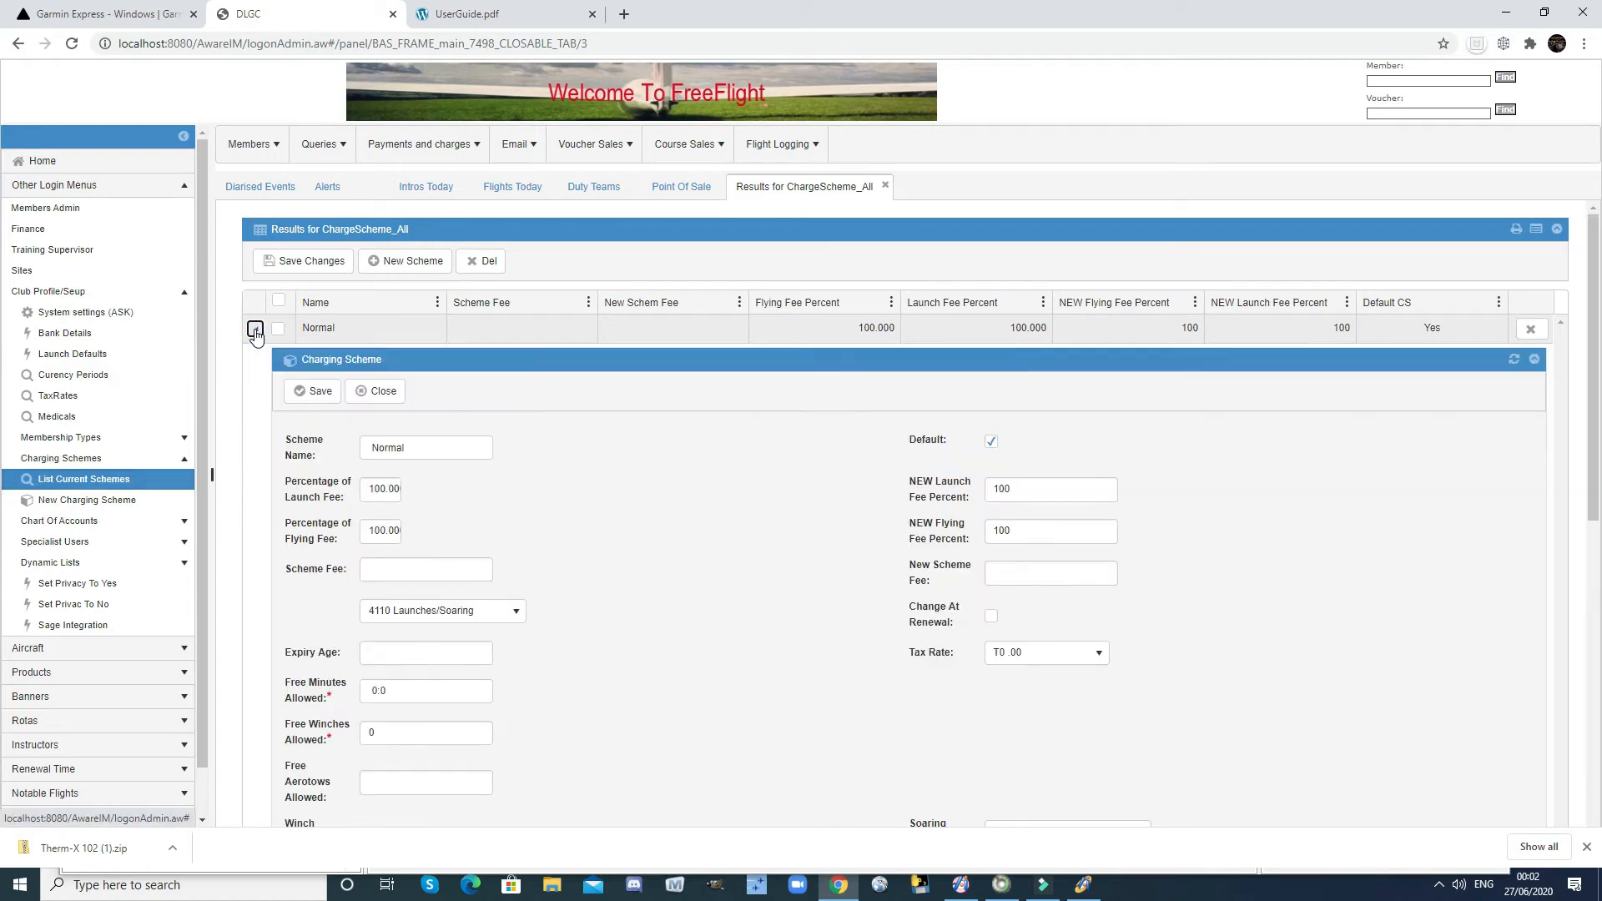
{"action": "scroll", "coordinate": [754, 586], "scroll_direction": "down", "scroll_amount": 3}
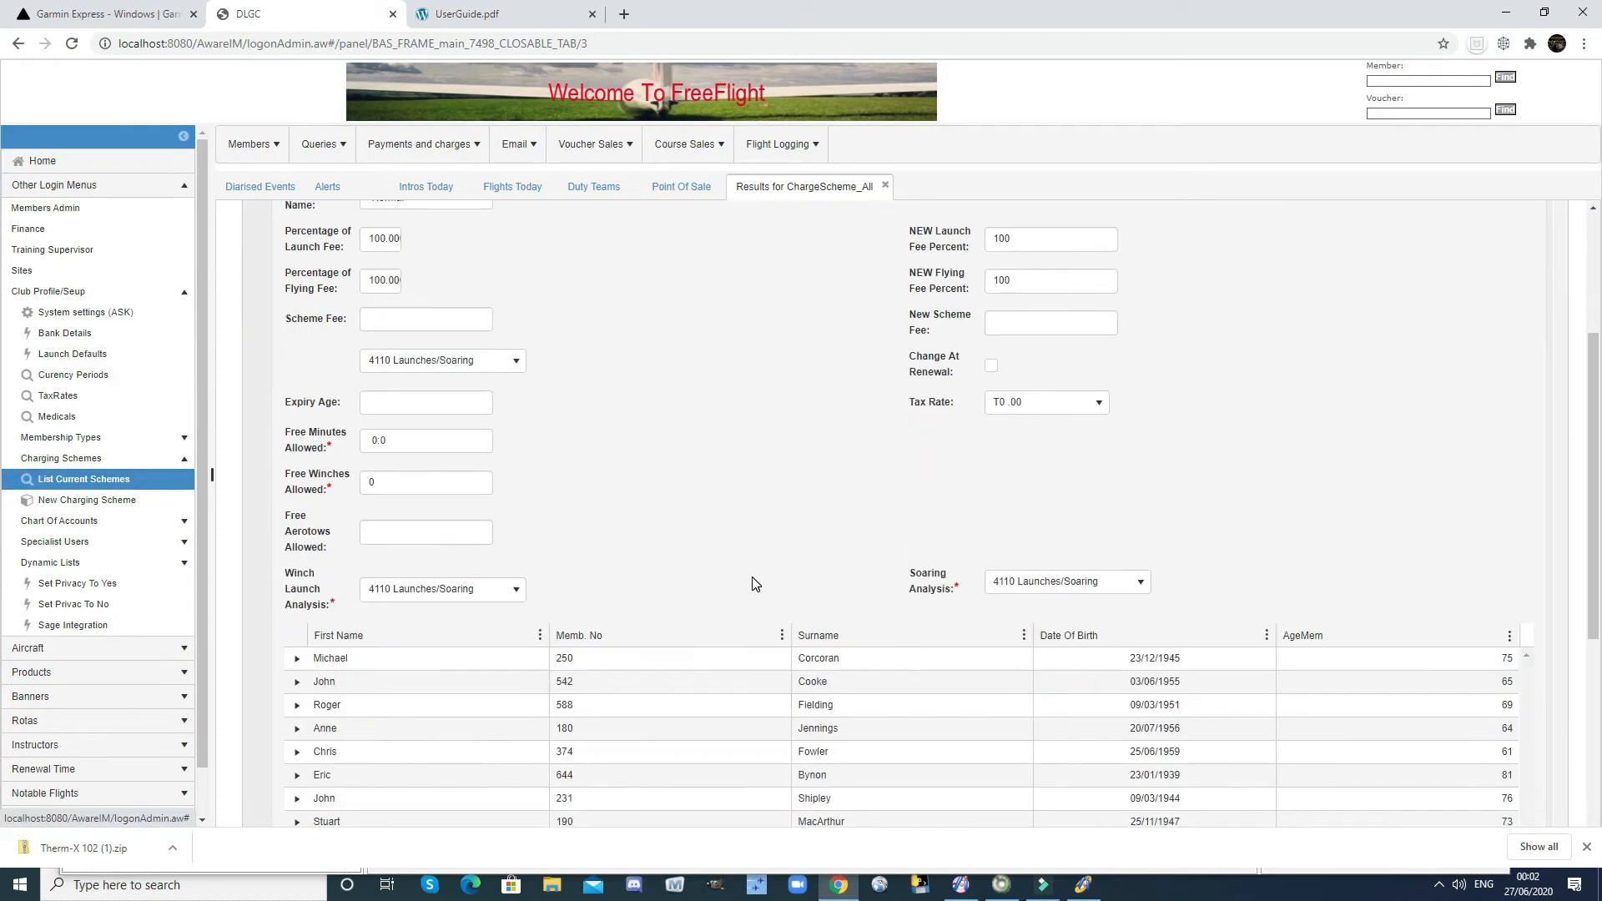
{"action": "scroll", "coordinate": [754, 586], "scroll_direction": "down", "scroll_amount": 5}
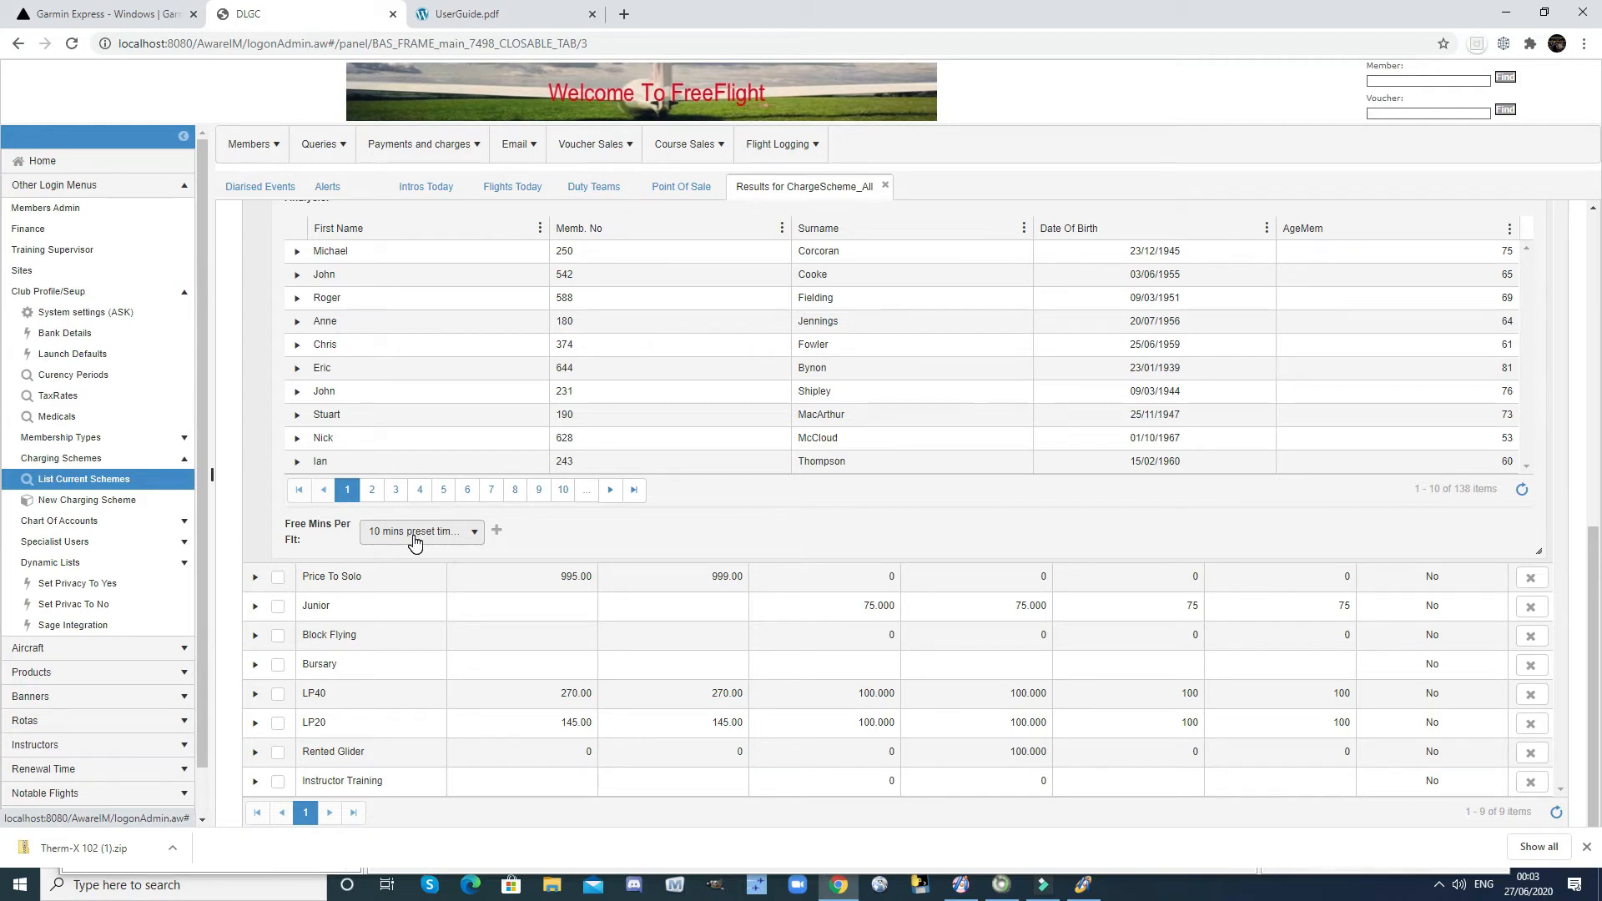
{"action": "left_click", "coordinate": [475, 534]}
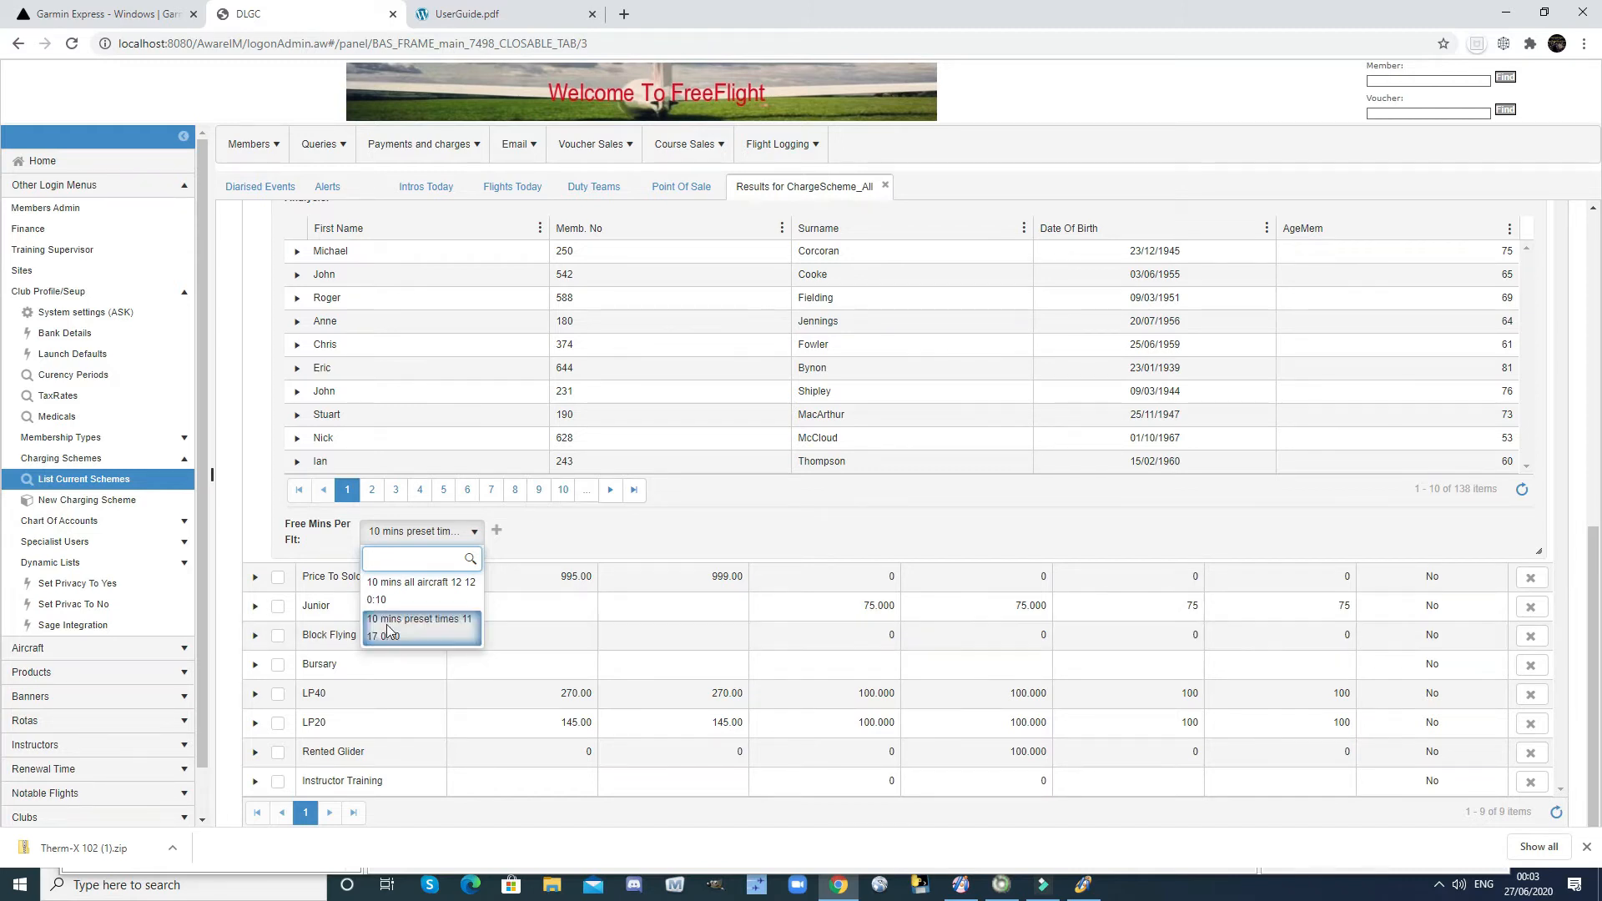
{"action": "left_click", "coordinate": [698, 525]}
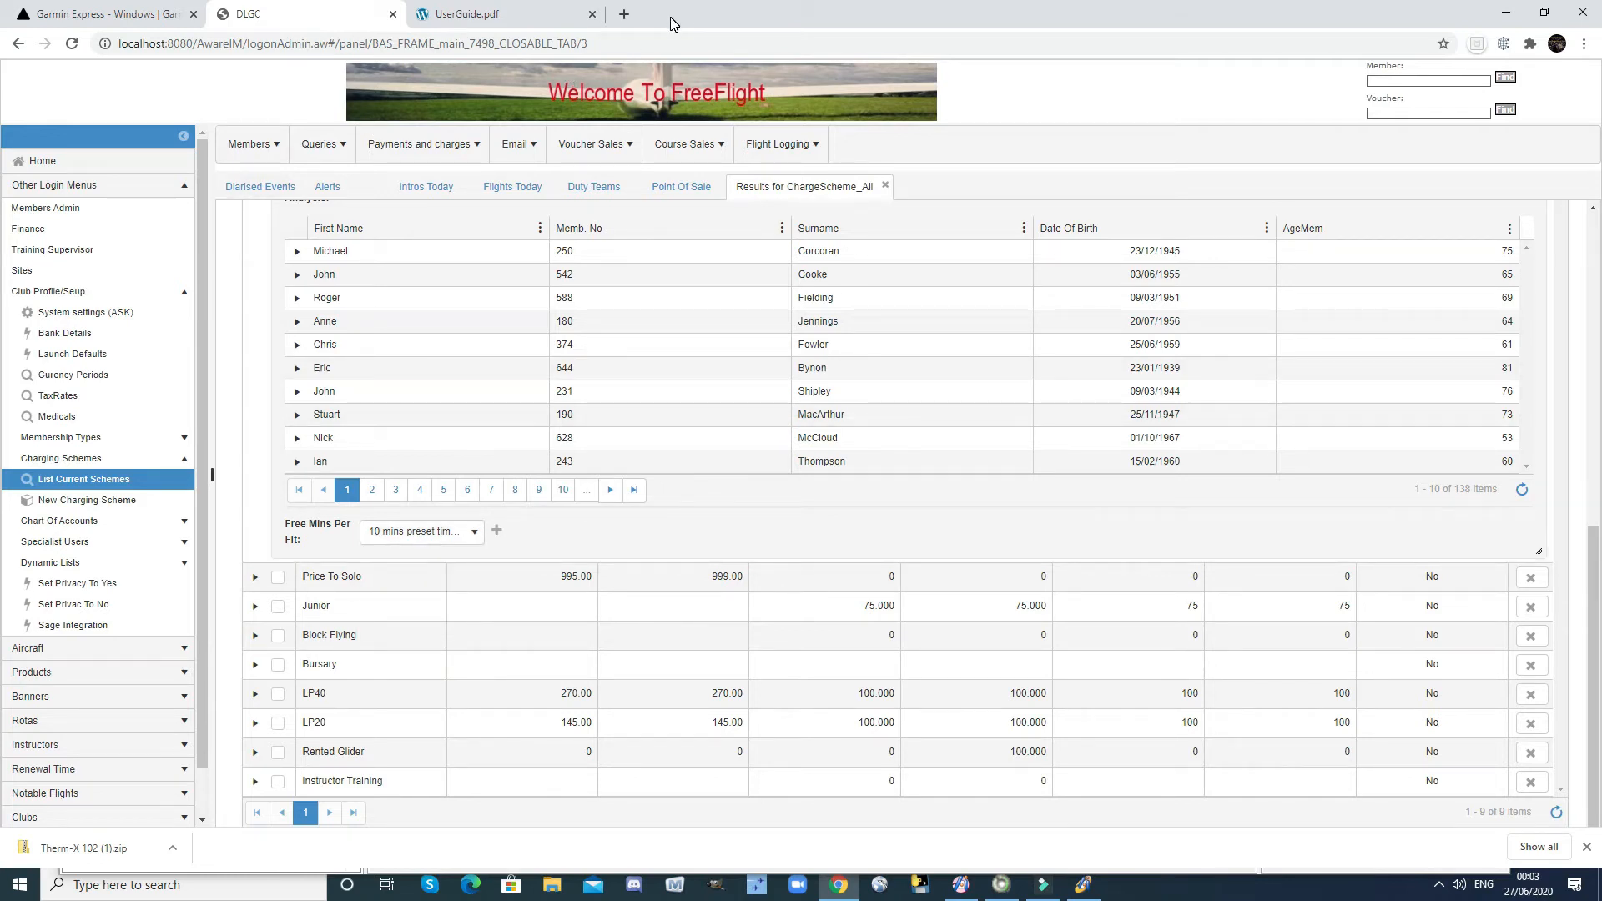
{"action": "left_click_drag", "start_coordinate": [671, 18], "coordinate": [725, 26]}
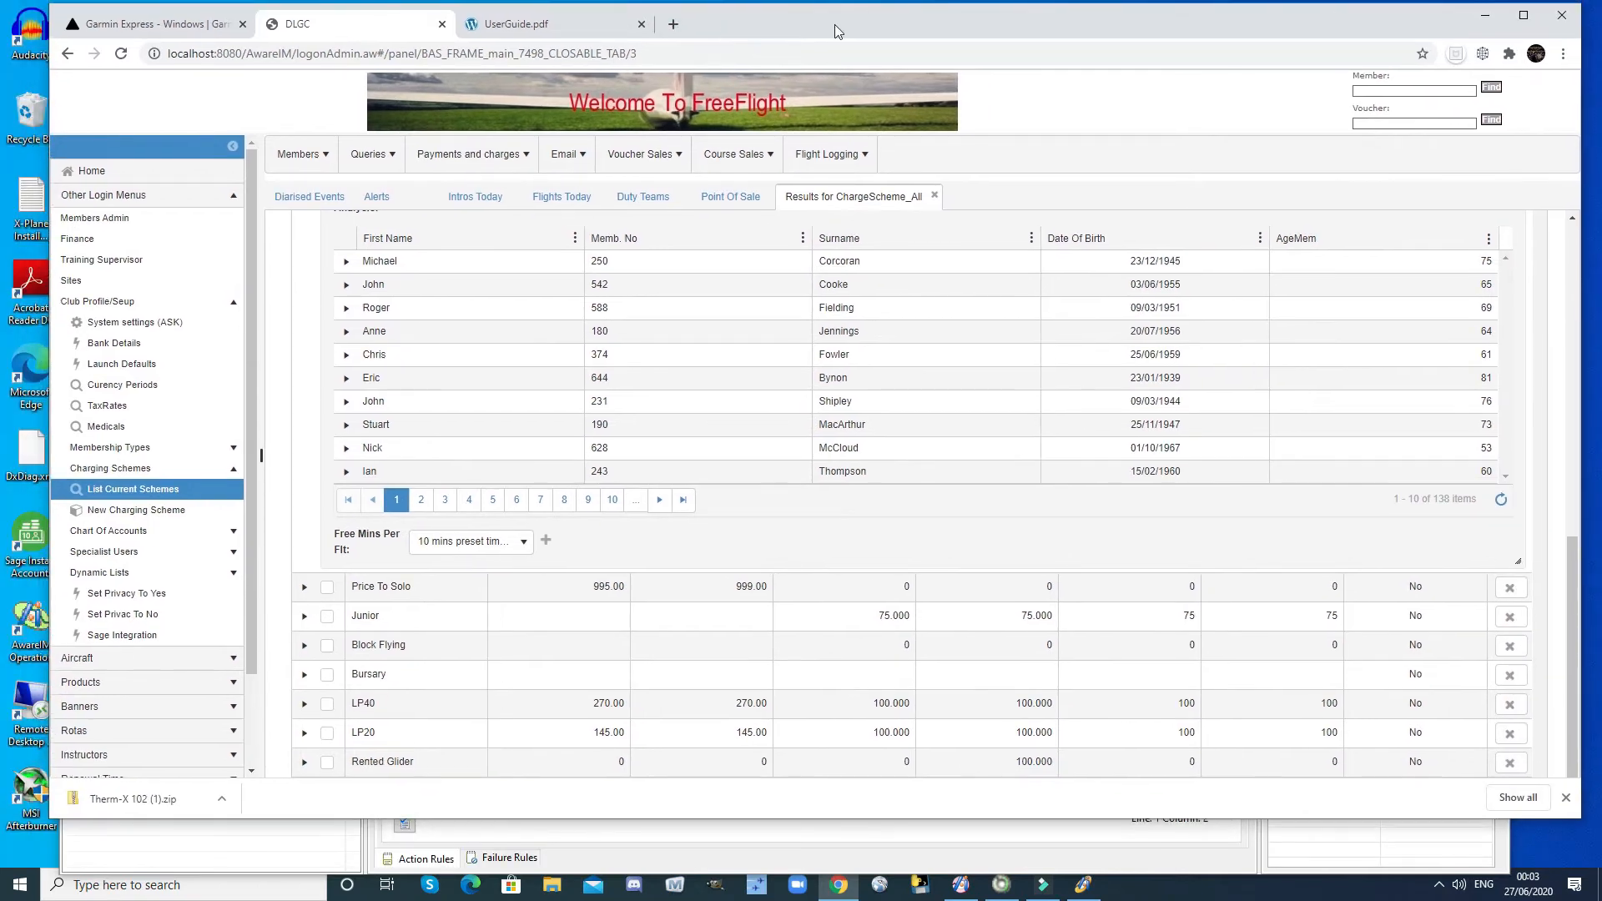
{"action": "left_click", "coordinate": [1525, 22]}
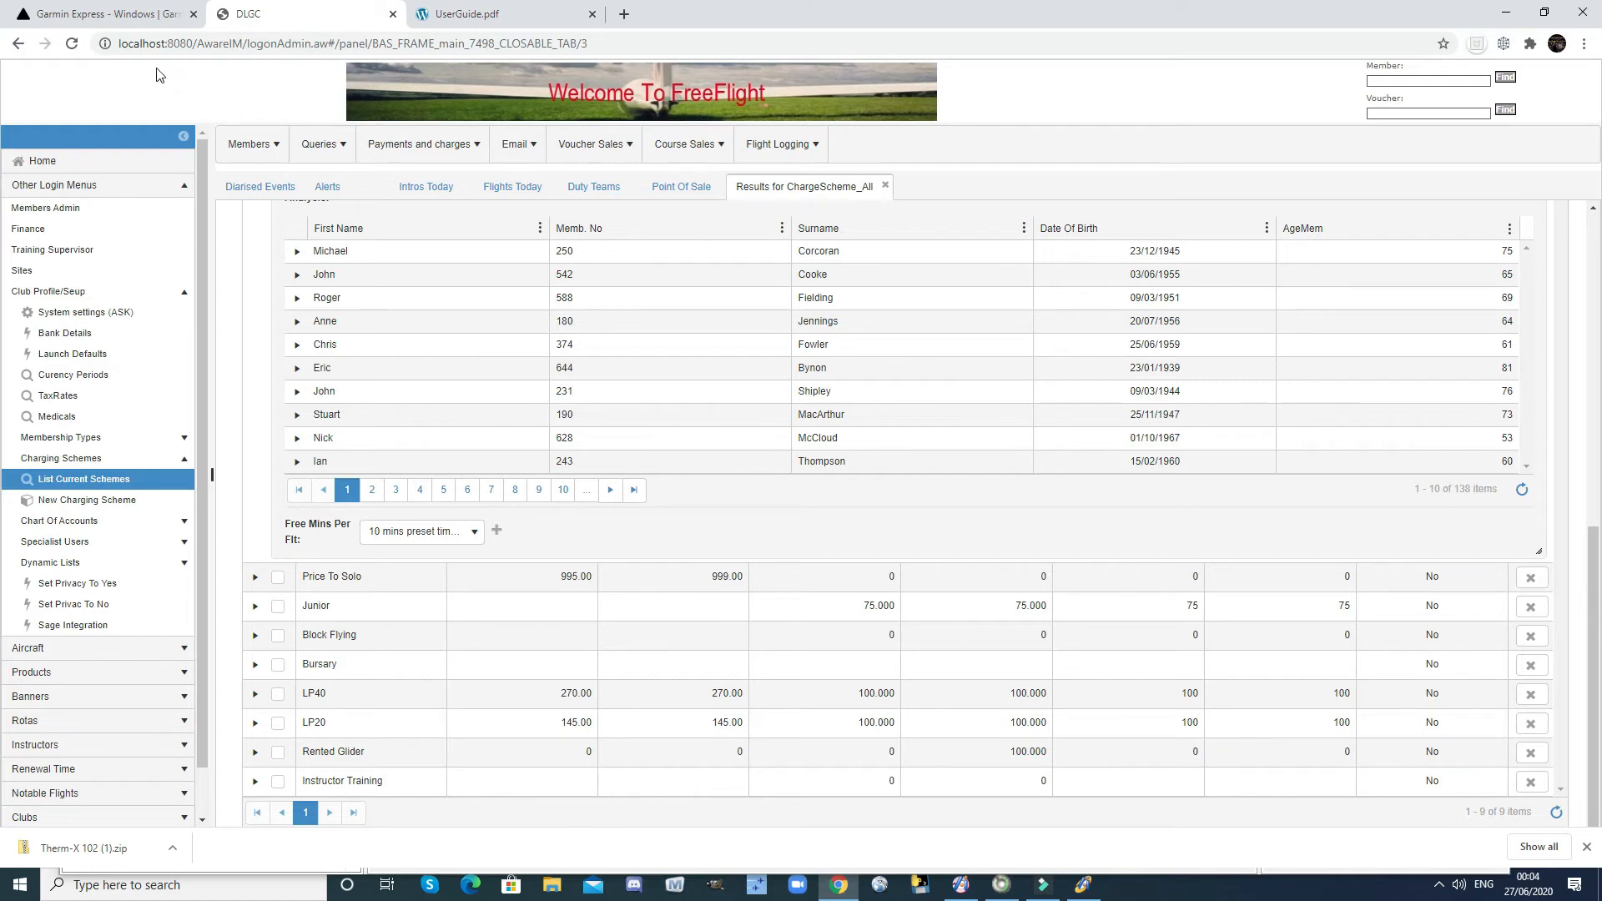
Open the list of all club aircraft.
{"action": "left_click", "coordinate": [46, 291]}
{"action": "left_click", "coordinate": [77, 312]}
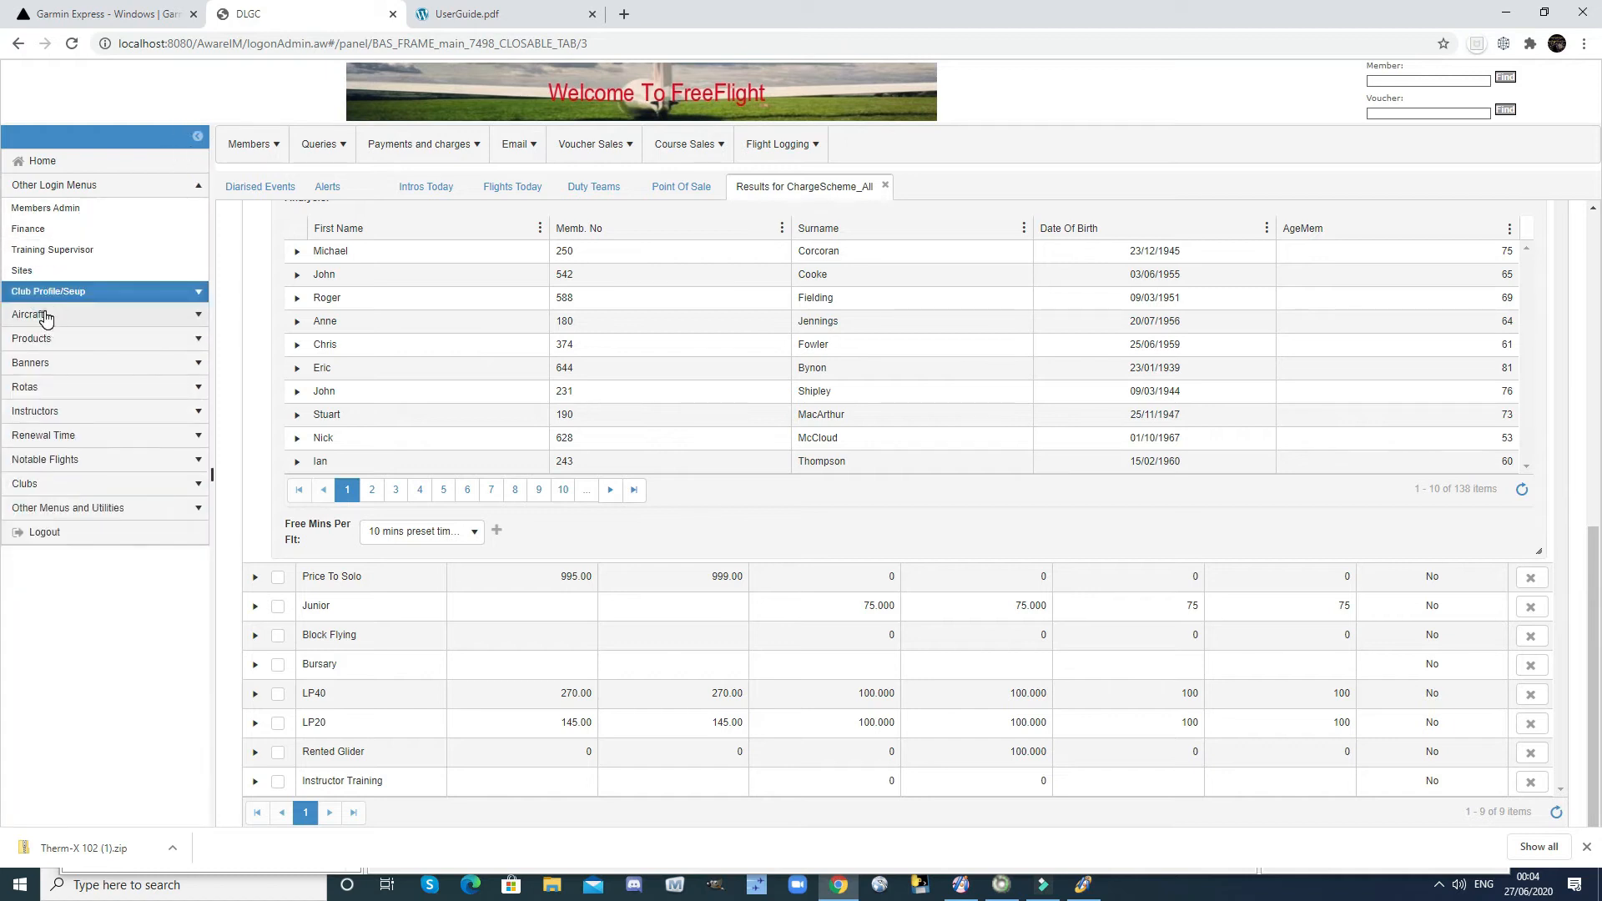
{"action": "left_click", "coordinate": [53, 380]}
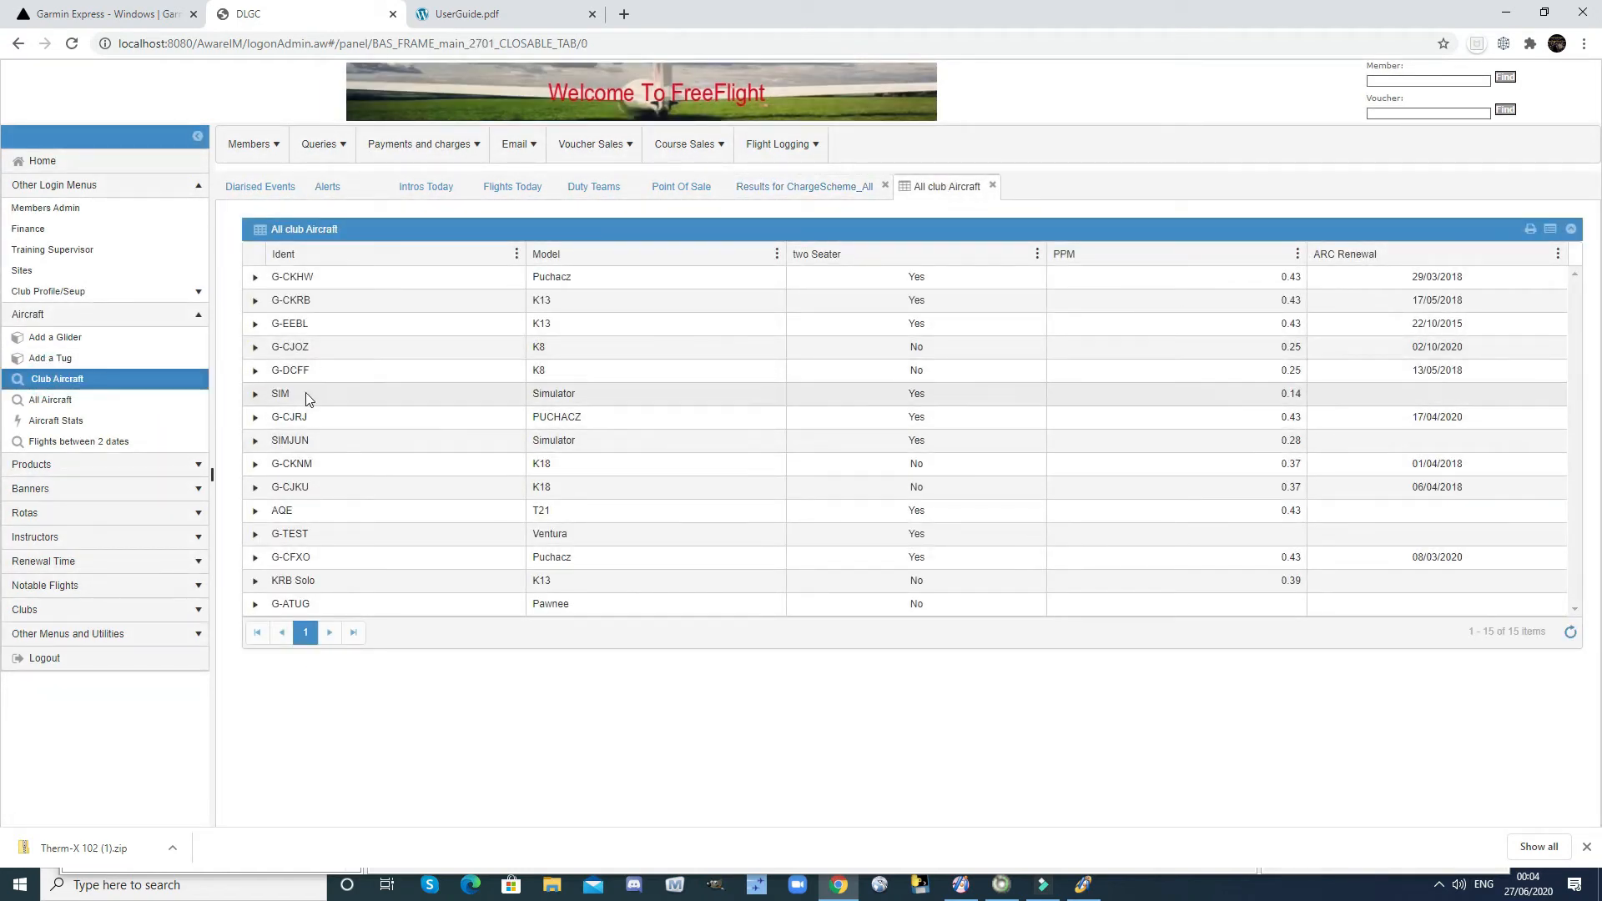
Check the Free Mins Per Flight setting of aircraft G-CJOZ and G-CKHW, collapsing each record again.
{"action": "left_click", "coordinate": [255, 350]}
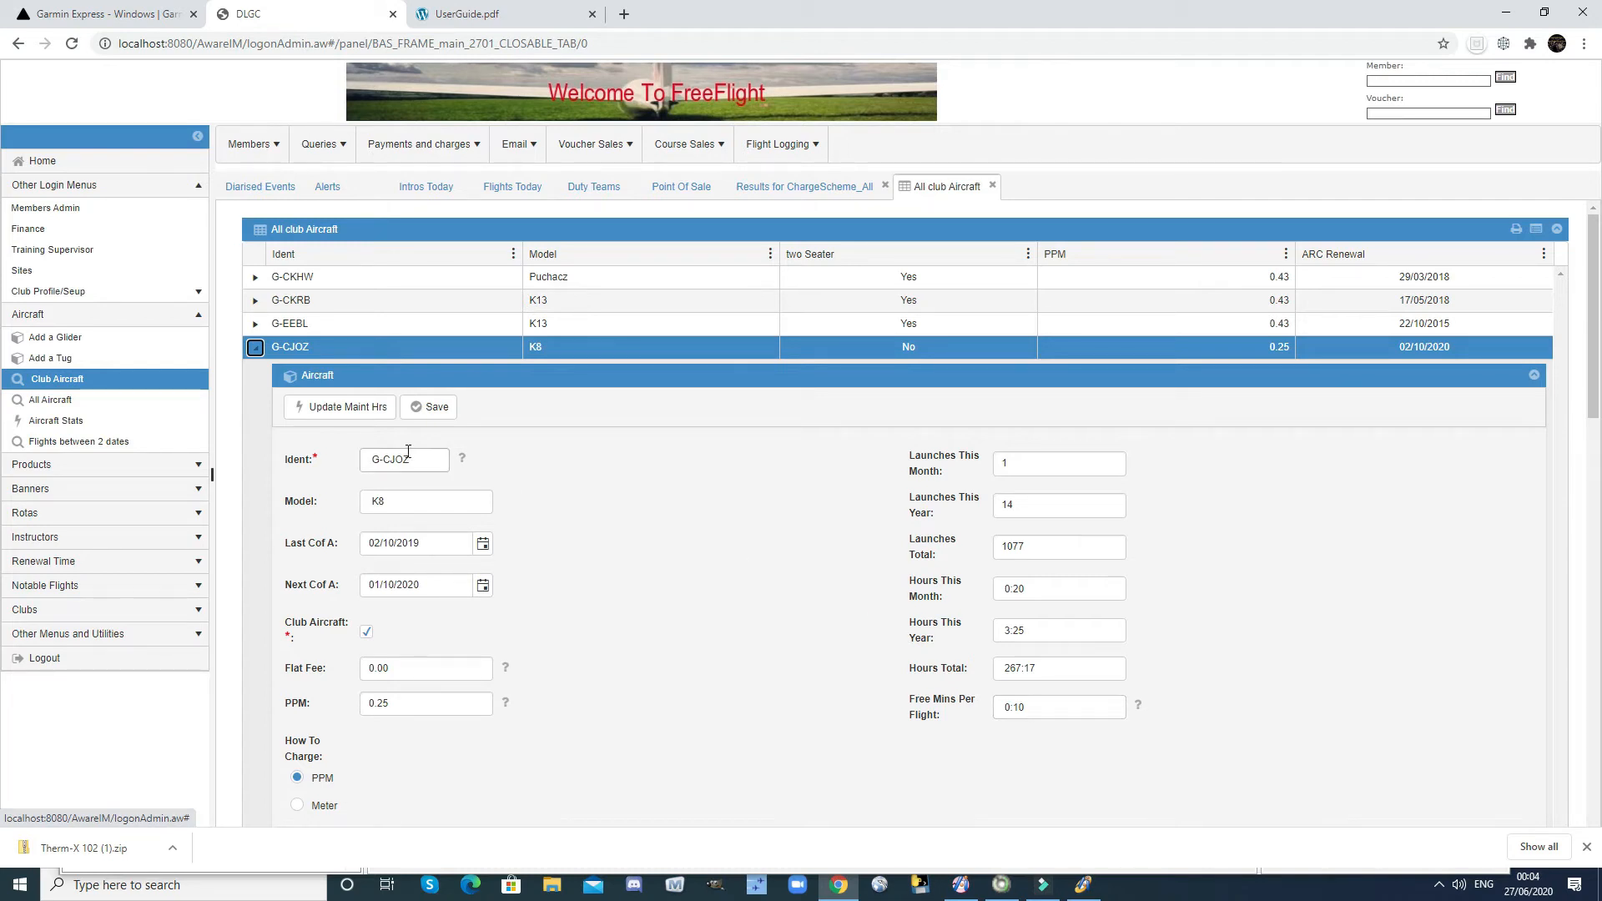
{"action": "left_click", "coordinate": [256, 348]}
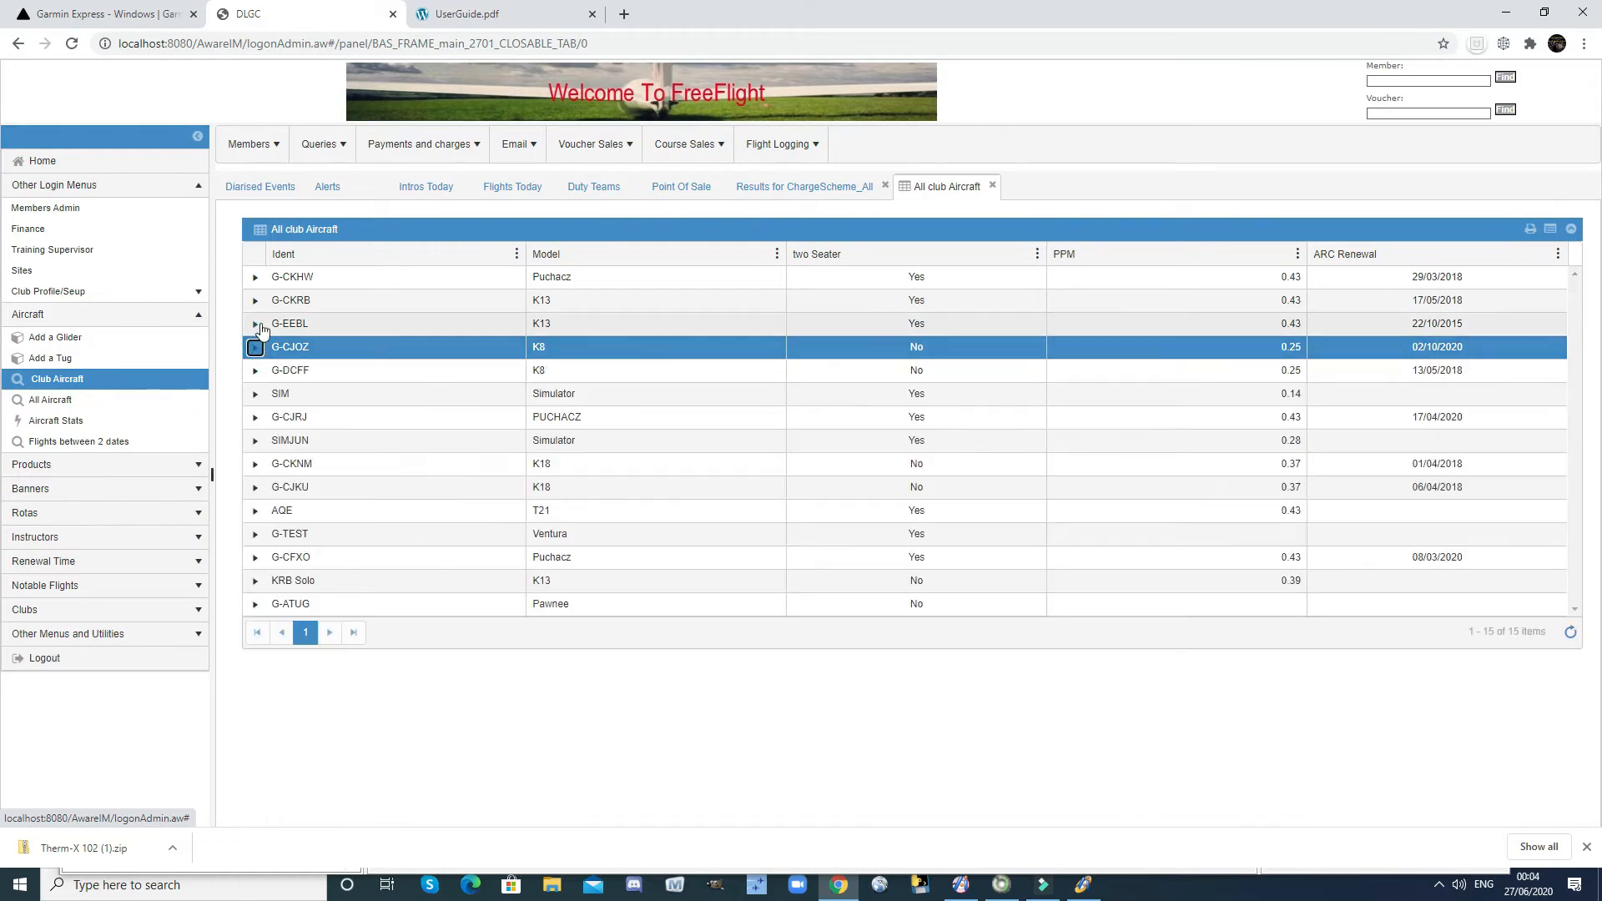
{"action": "left_click", "coordinate": [256, 278]}
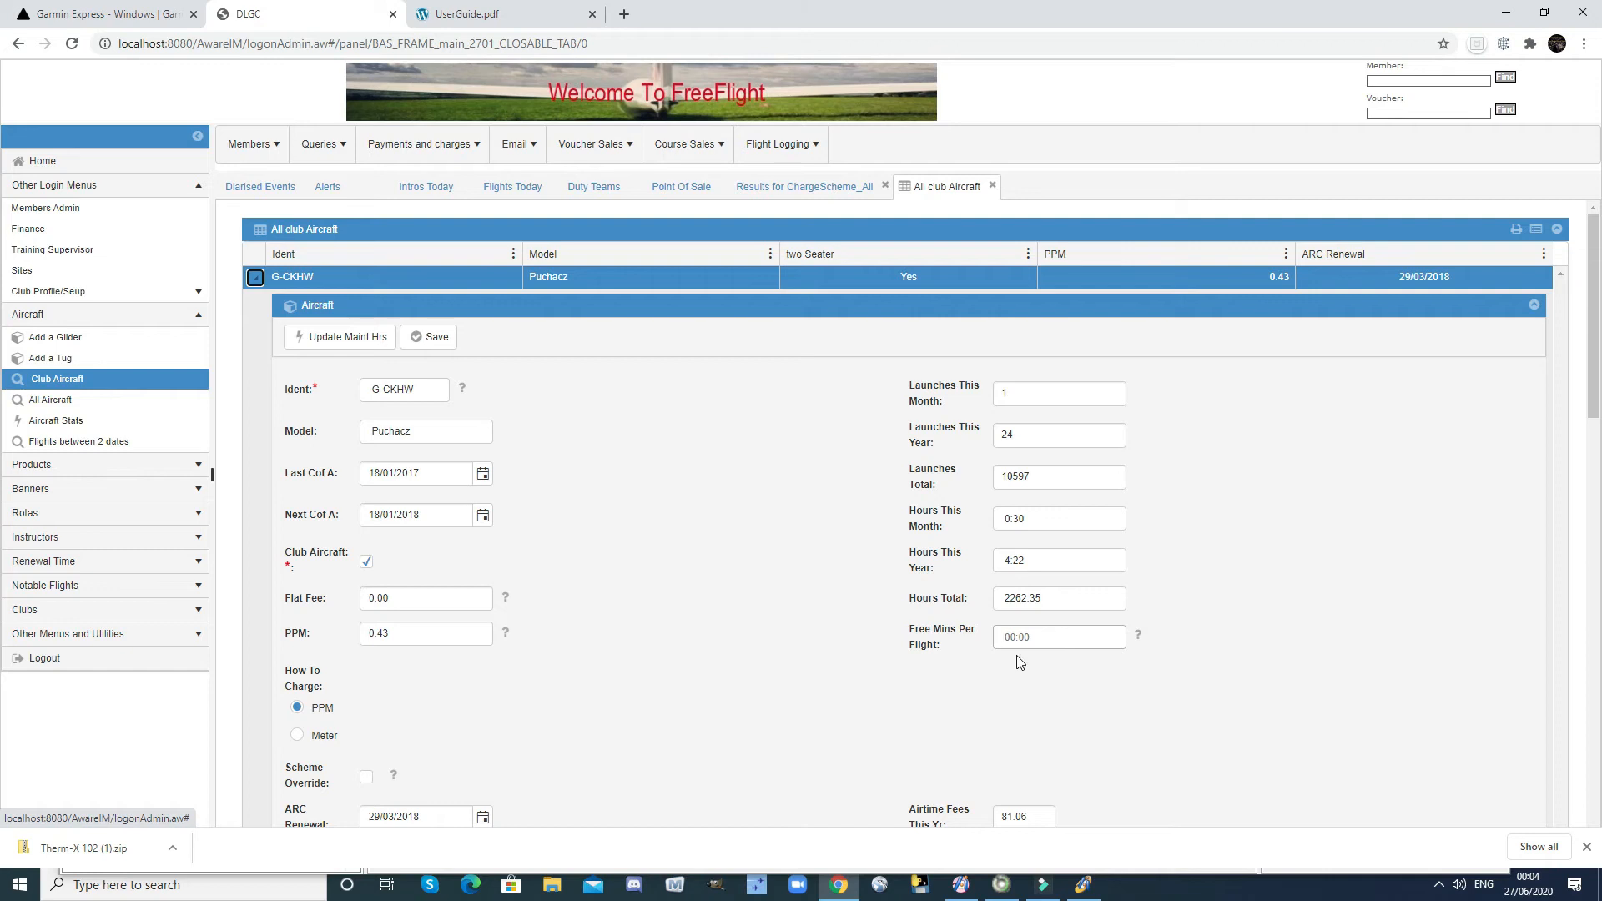
{"action": "left_click", "coordinate": [255, 282]}
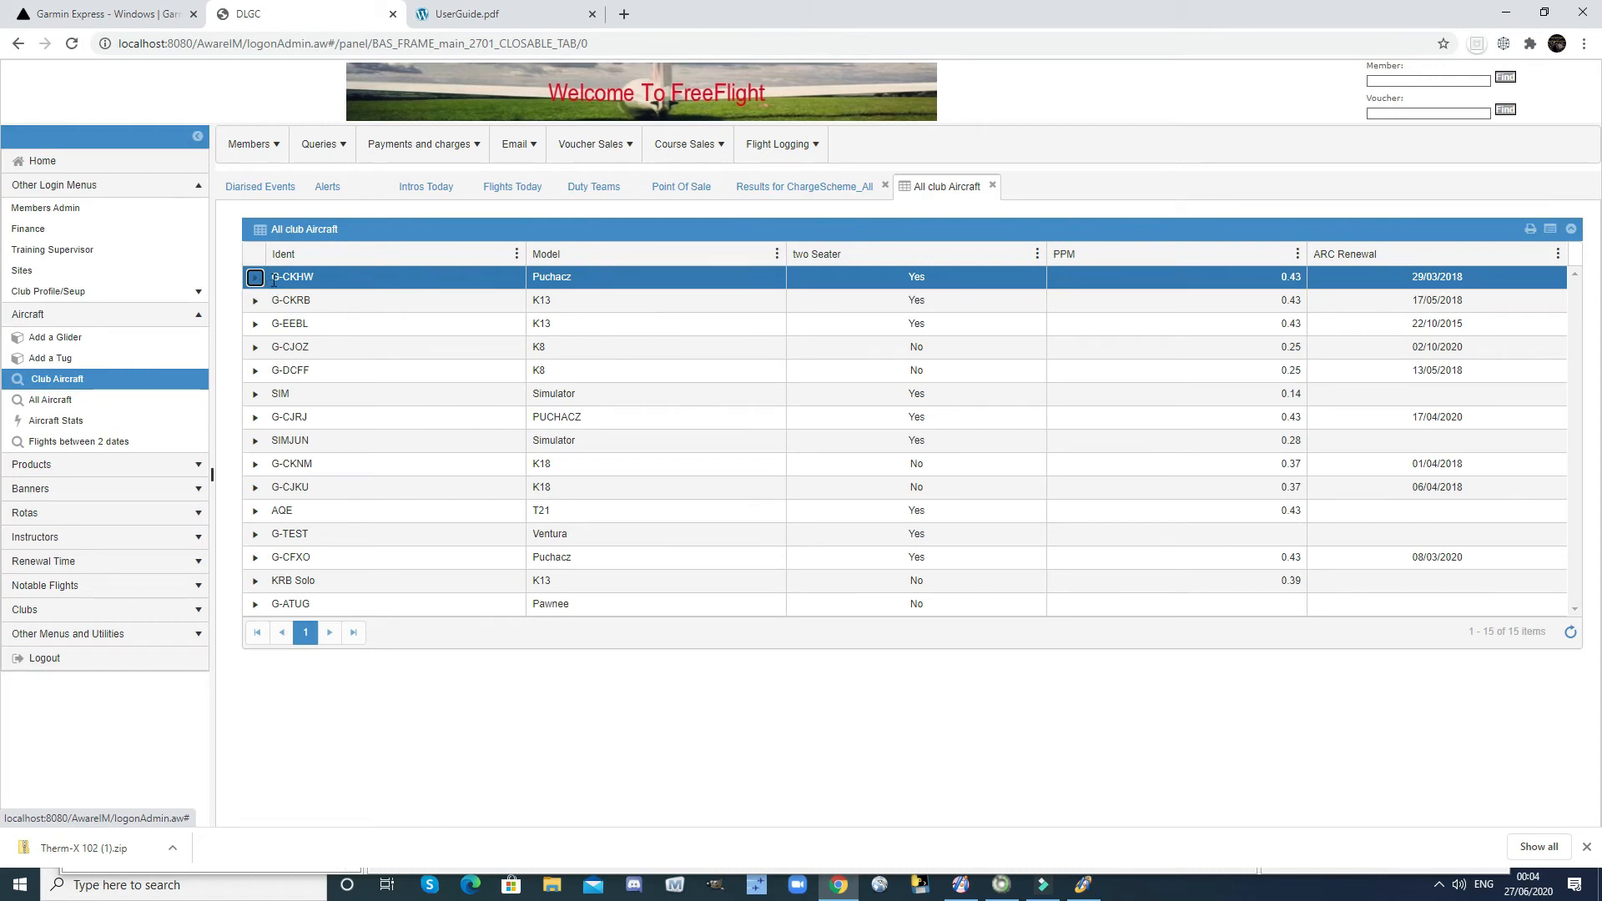
Close the club aircraft and charging scheme results and return to the Diarised Events planner.
{"action": "left_click", "coordinate": [995, 188]}
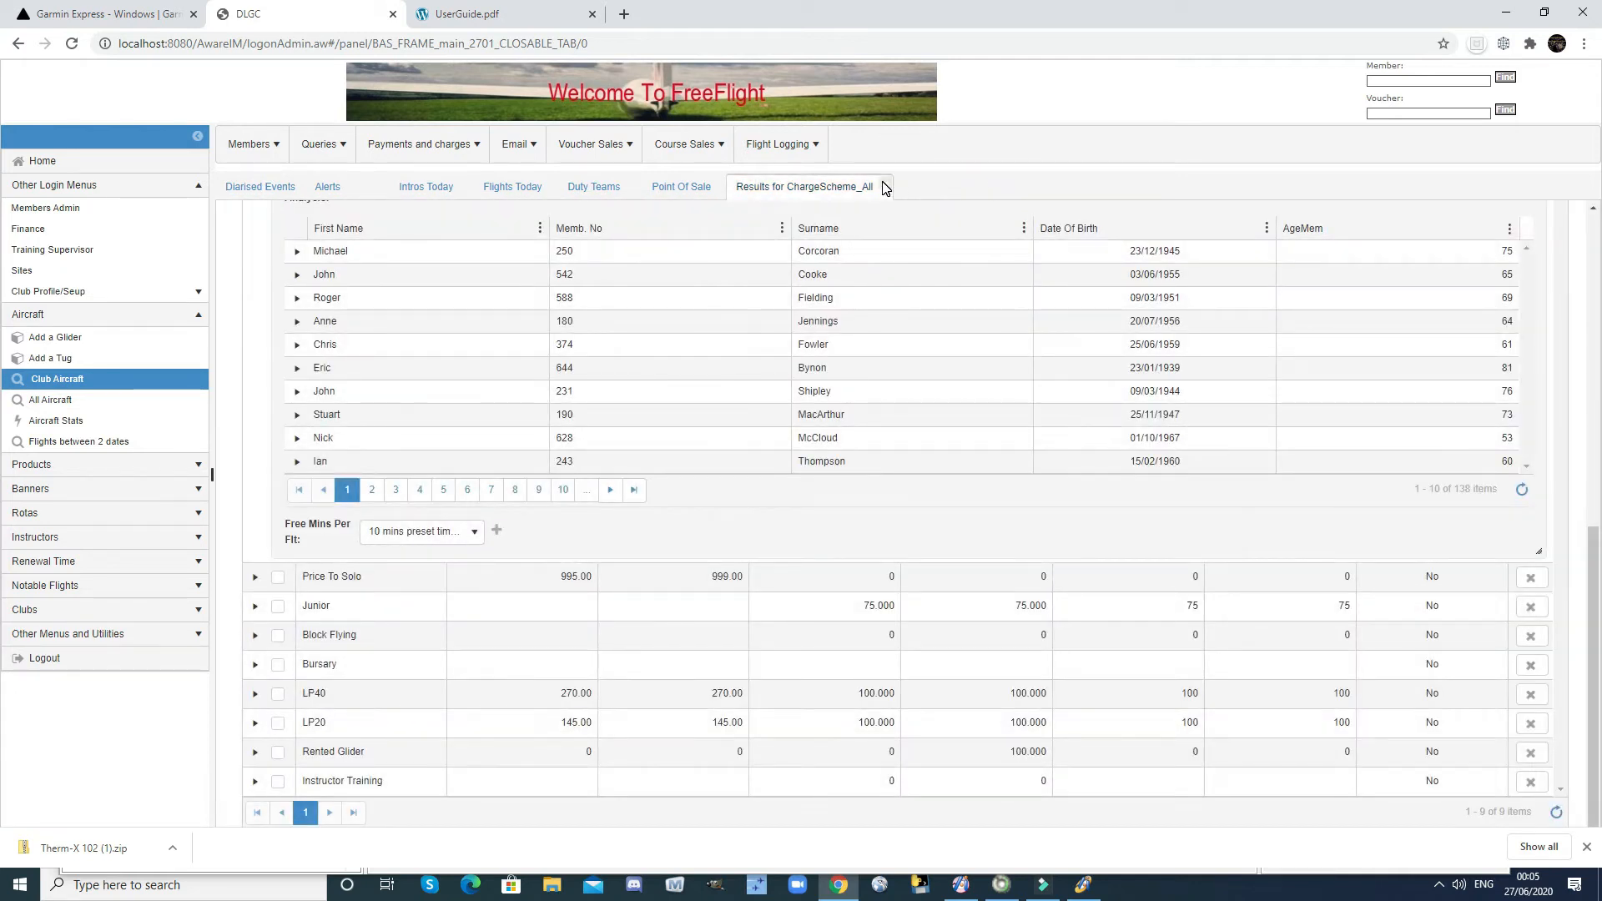
{"action": "left_click", "coordinate": [885, 186]}
{"action": "mouse_move", "coordinate": [797, 158]}
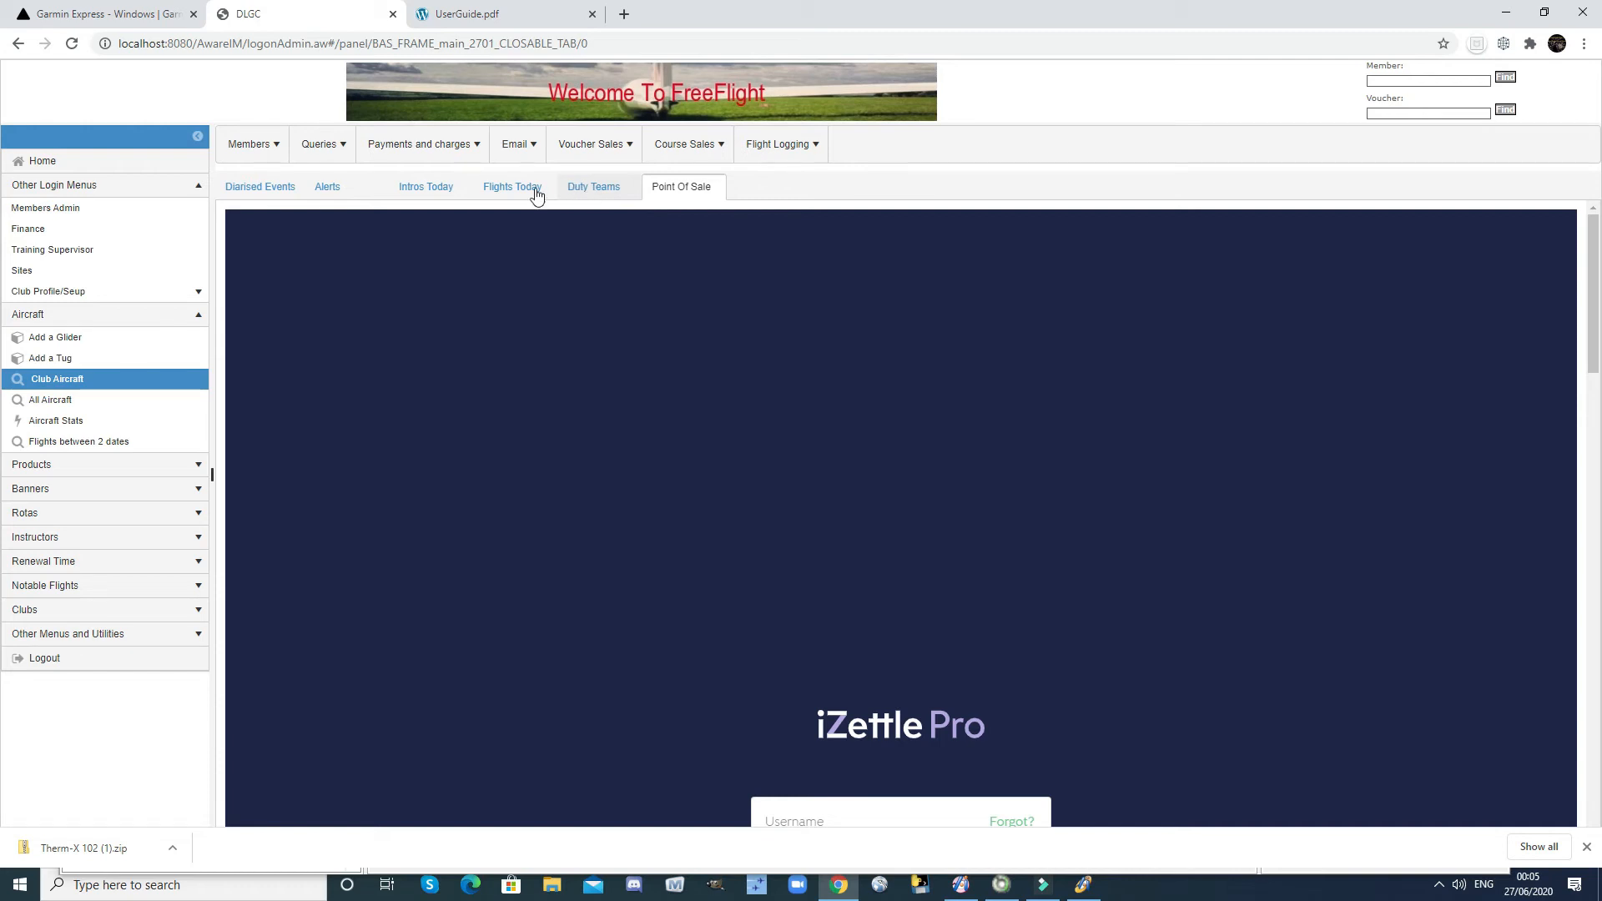
{"action": "left_click", "coordinate": [282, 190]}
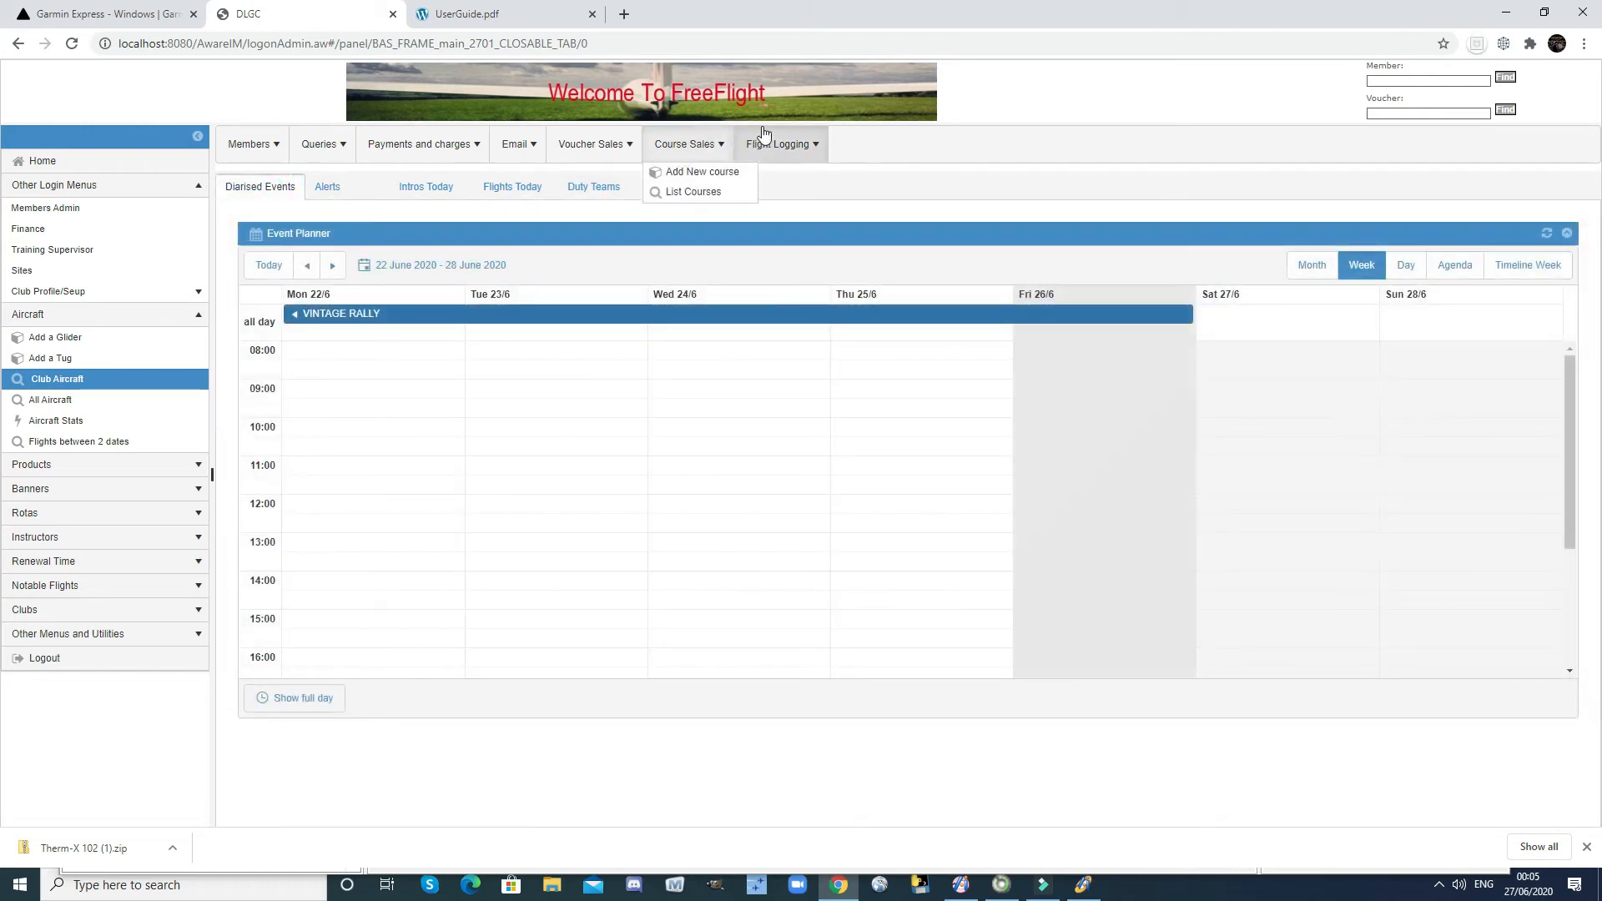
Create a flying sheet for 27 June 2020 from flight logging.
{"action": "left_click", "coordinate": [812, 191]}
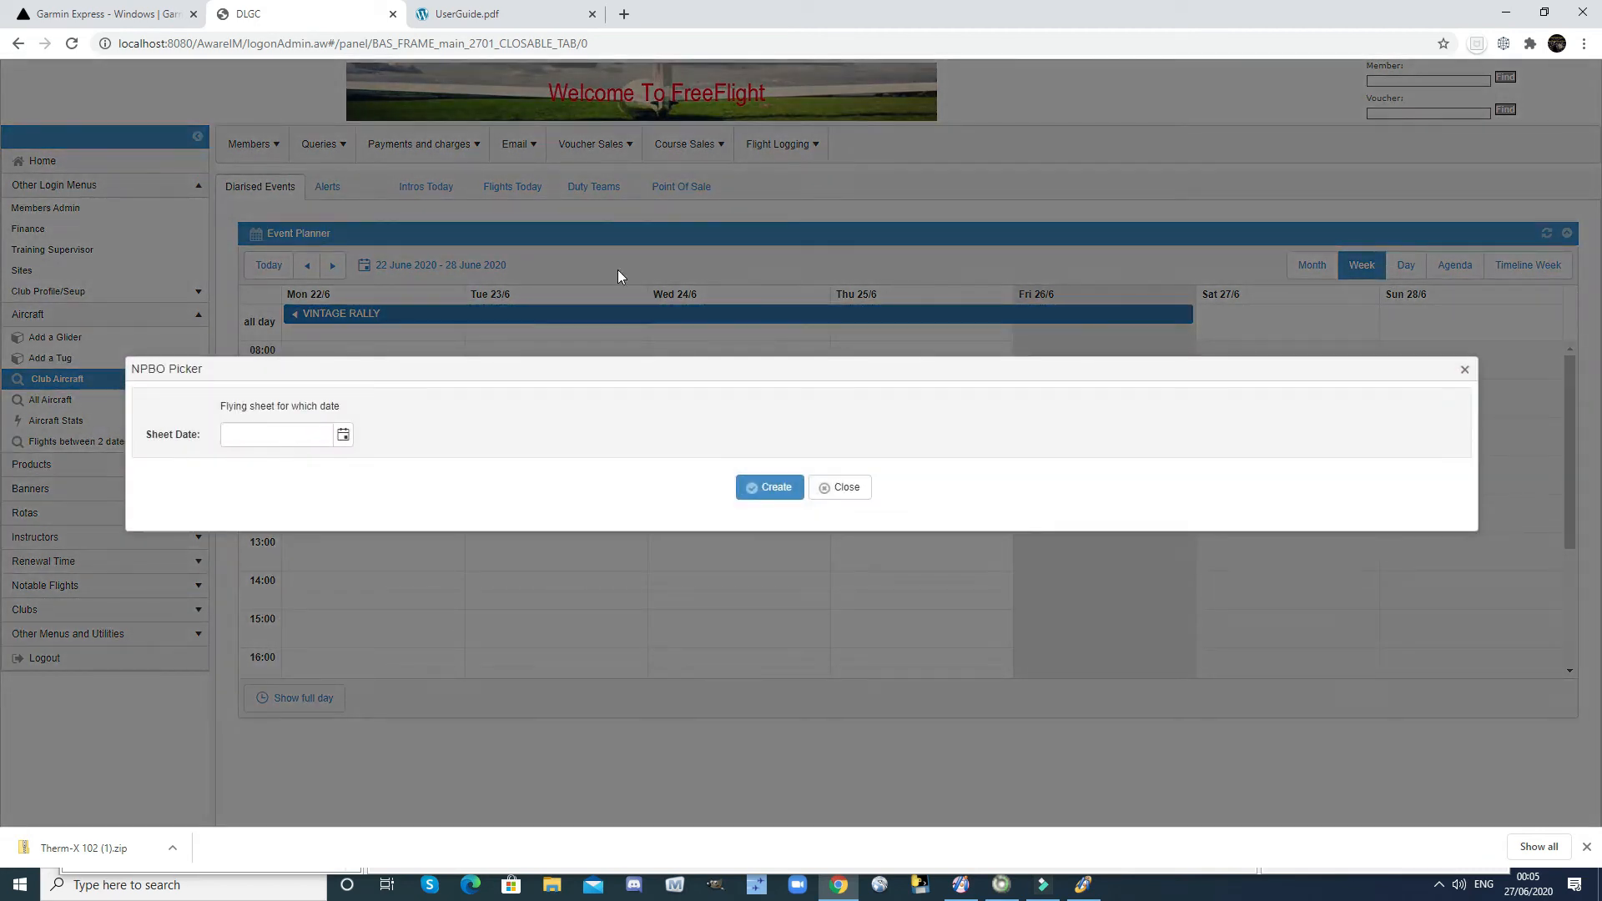
{"action": "left_click", "coordinate": [343, 436]}
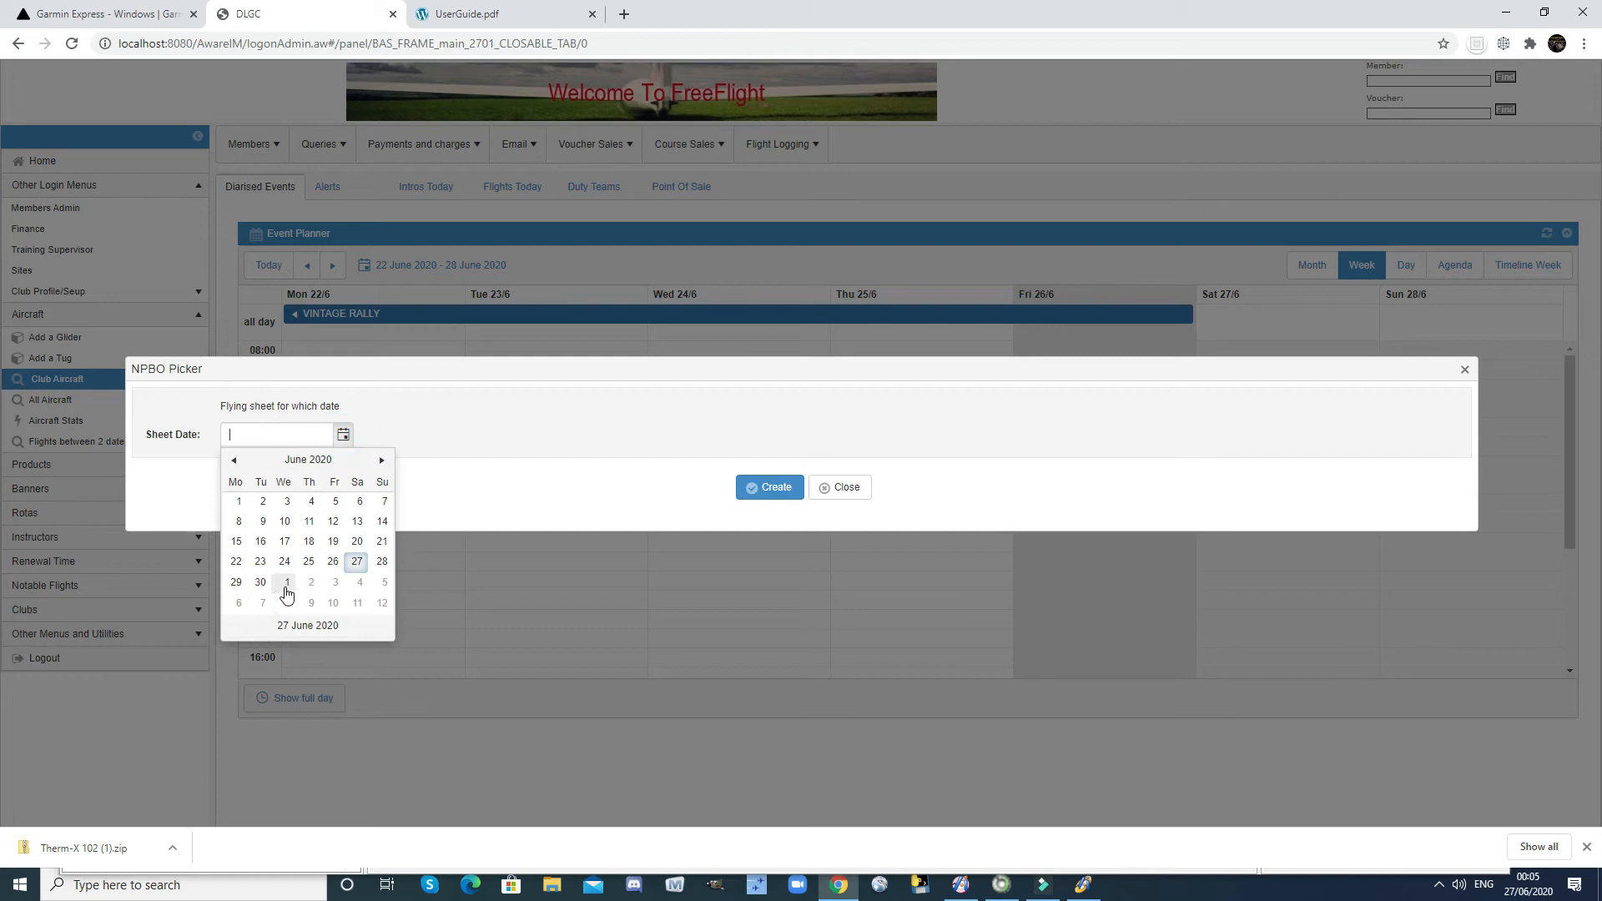
{"action": "left_click", "coordinate": [314, 628]}
{"action": "left_click", "coordinate": [793, 485]}
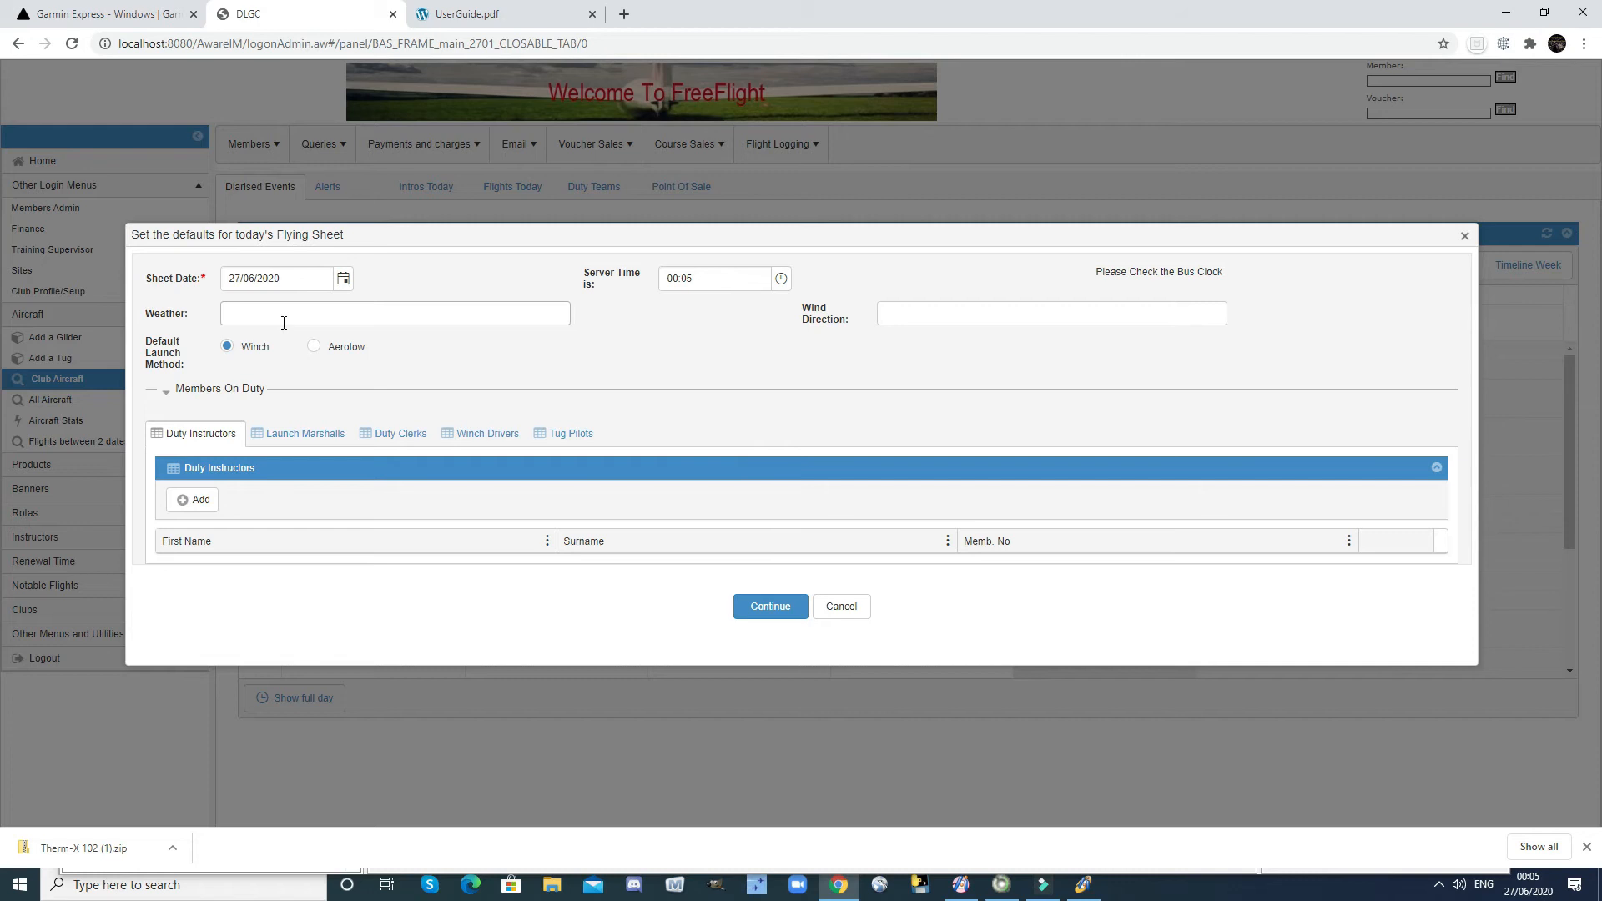
Enter "testing free minutes" as the weather in the flying sheet defaults.
{"action": "left_click", "coordinate": [257, 313]}
{"action": "type", "text": "tes"}
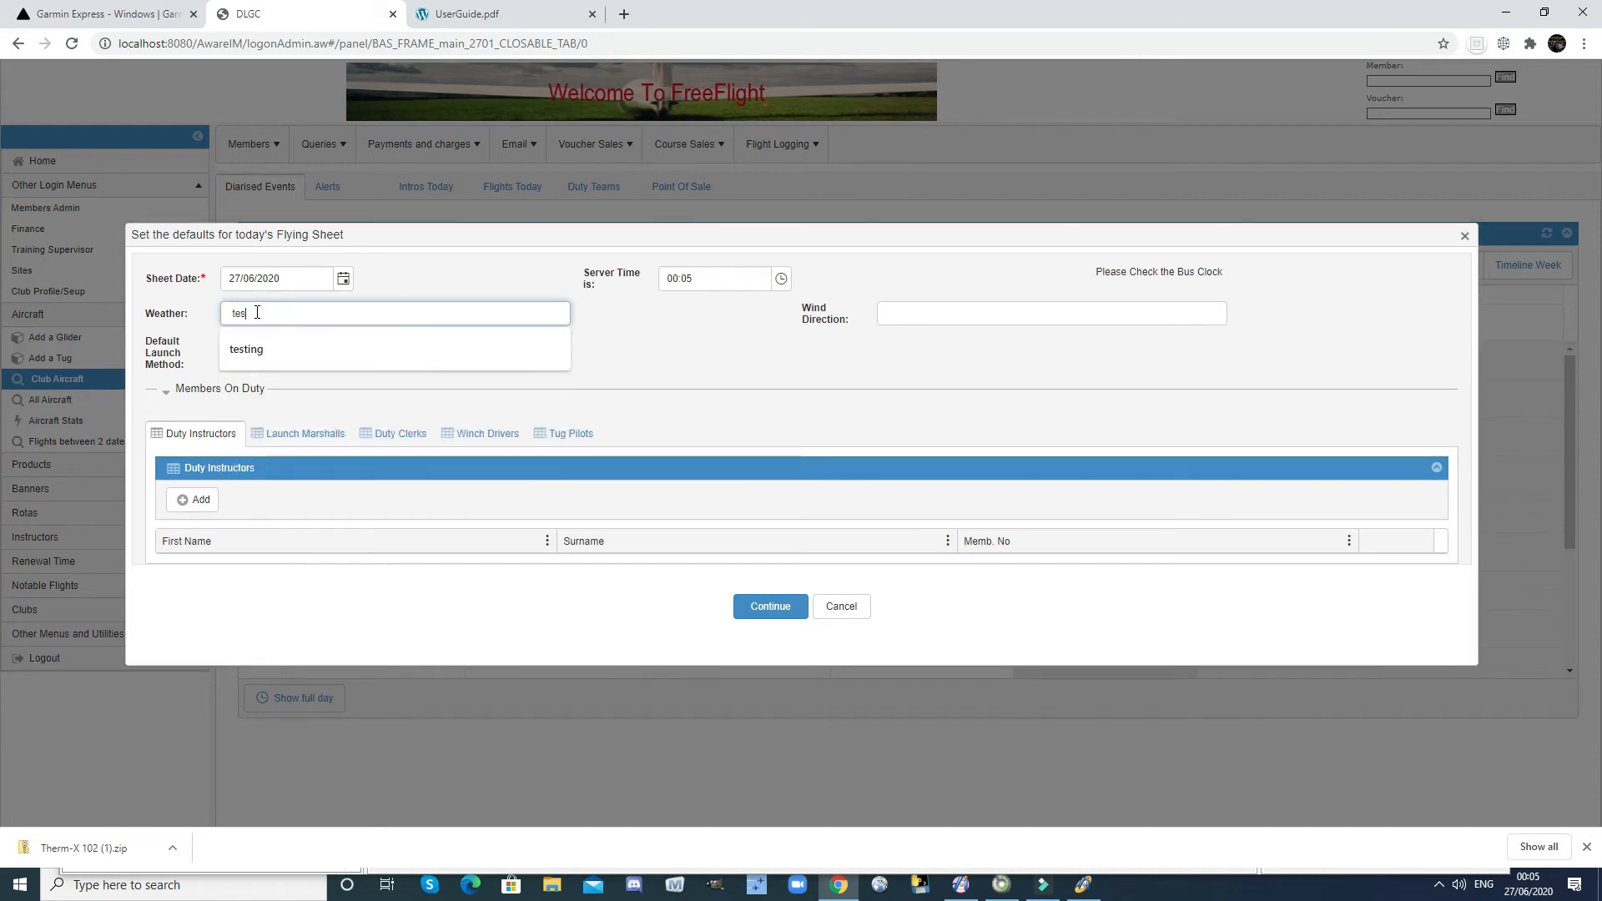
{"action": "type", "text": "ting fre"}
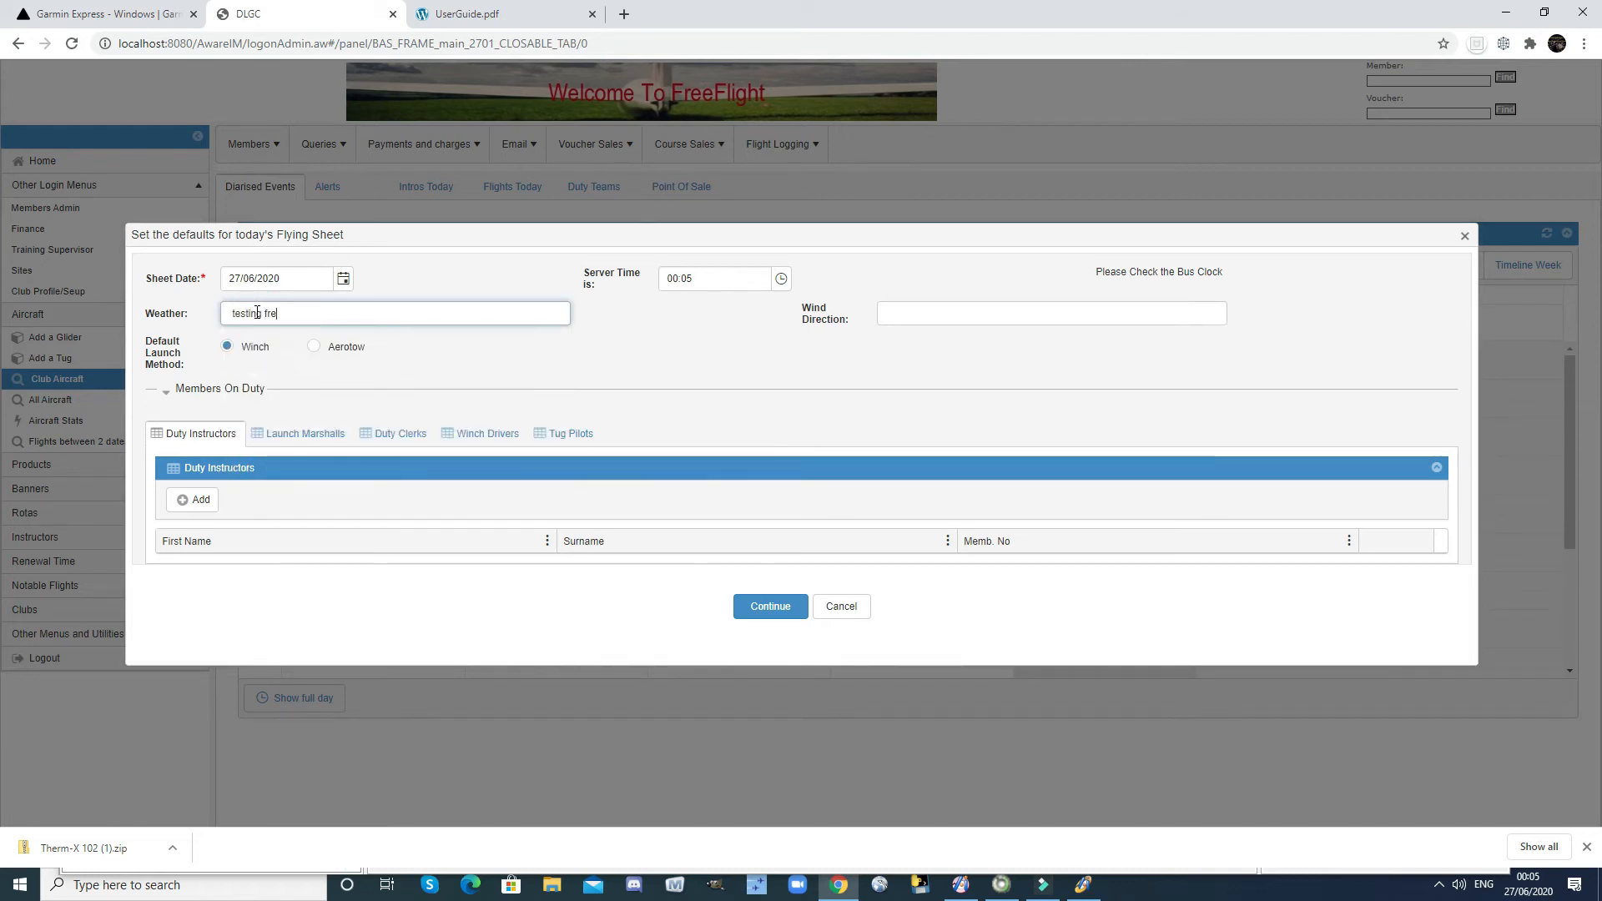
{"action": "type", "text": "e minutes"}
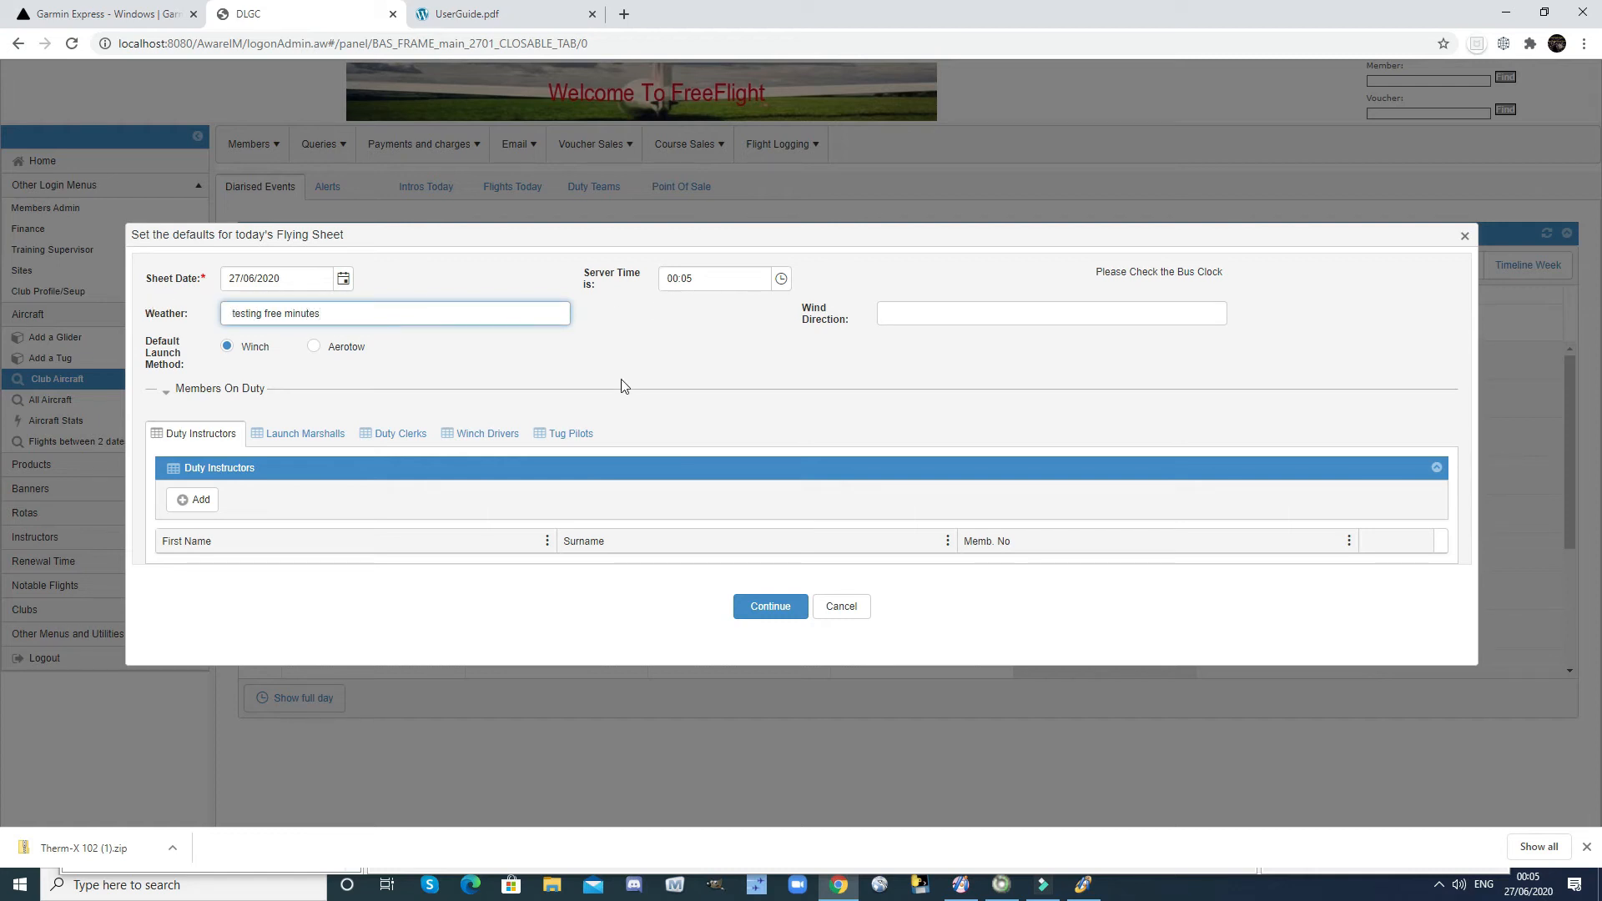
Confirm the flying sheet defaults and open the 27 June 2020 sheet for editing by searching the flying sheets from that date.
{"action": "left_click", "coordinate": [769, 616]}
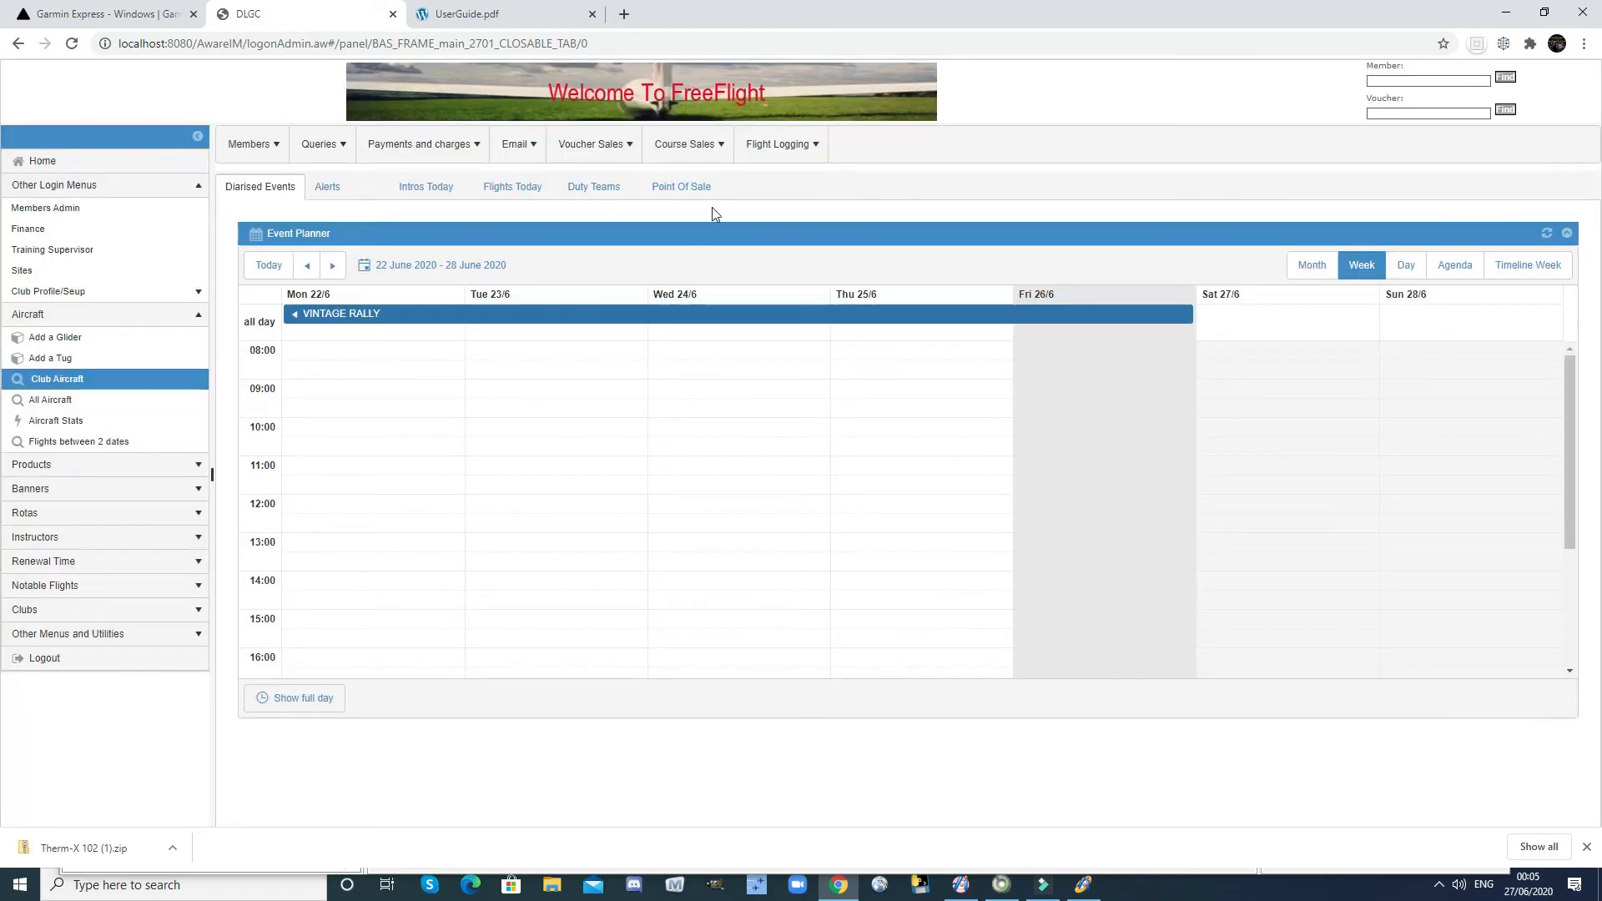
{"action": "left_click", "coordinate": [777, 147]}
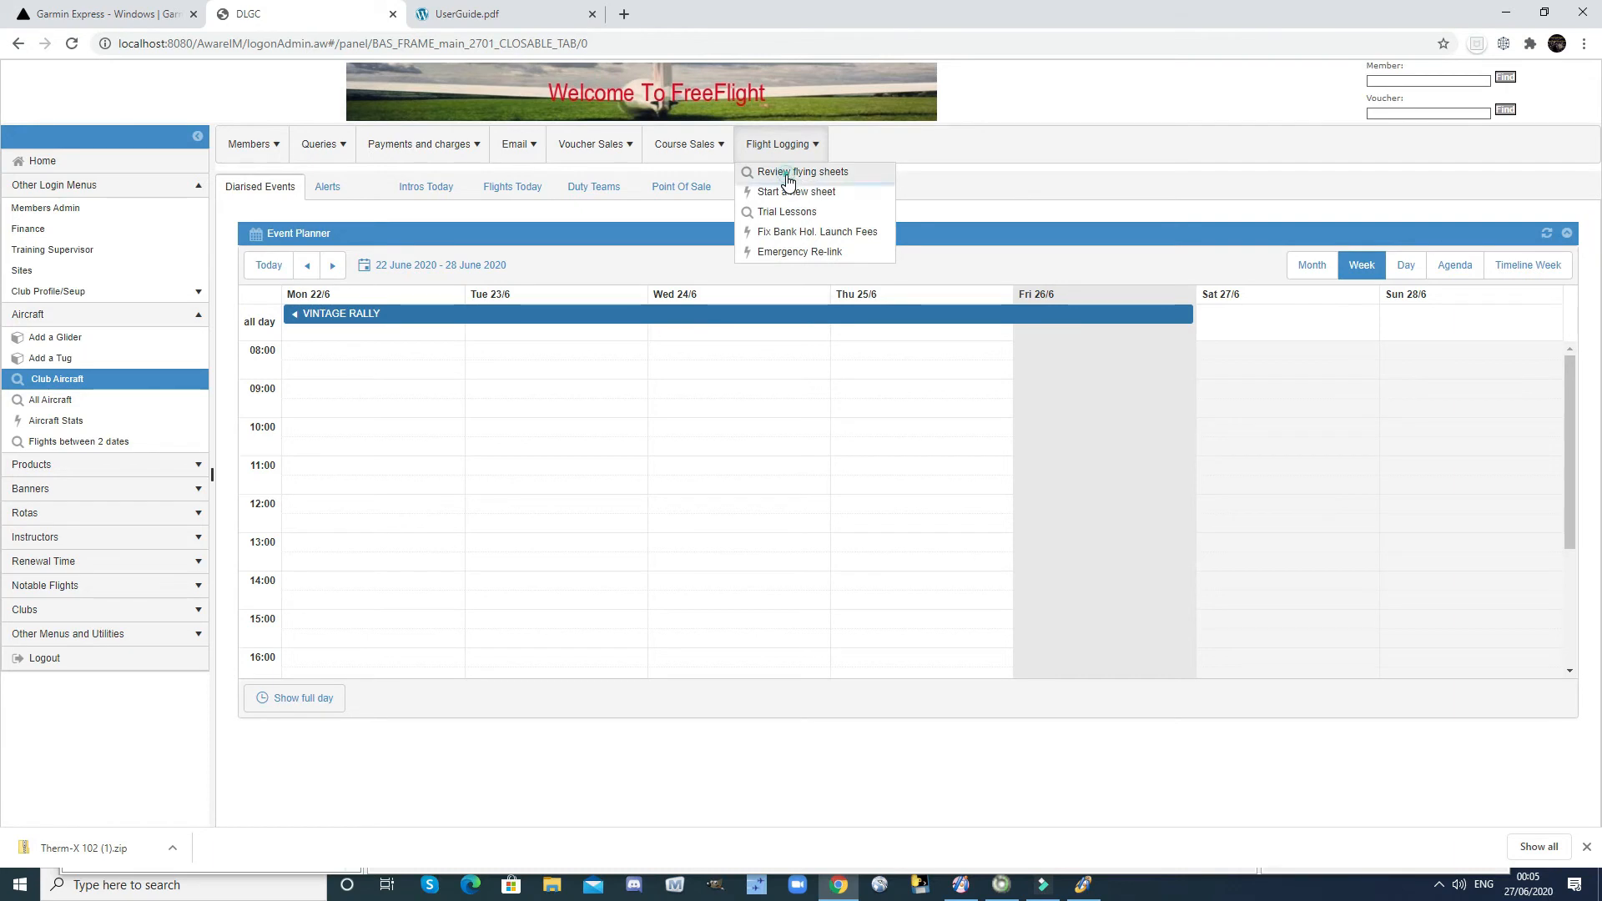
{"action": "left_click", "coordinate": [788, 173]}
{"action": "left_click", "coordinate": [976, 406]}
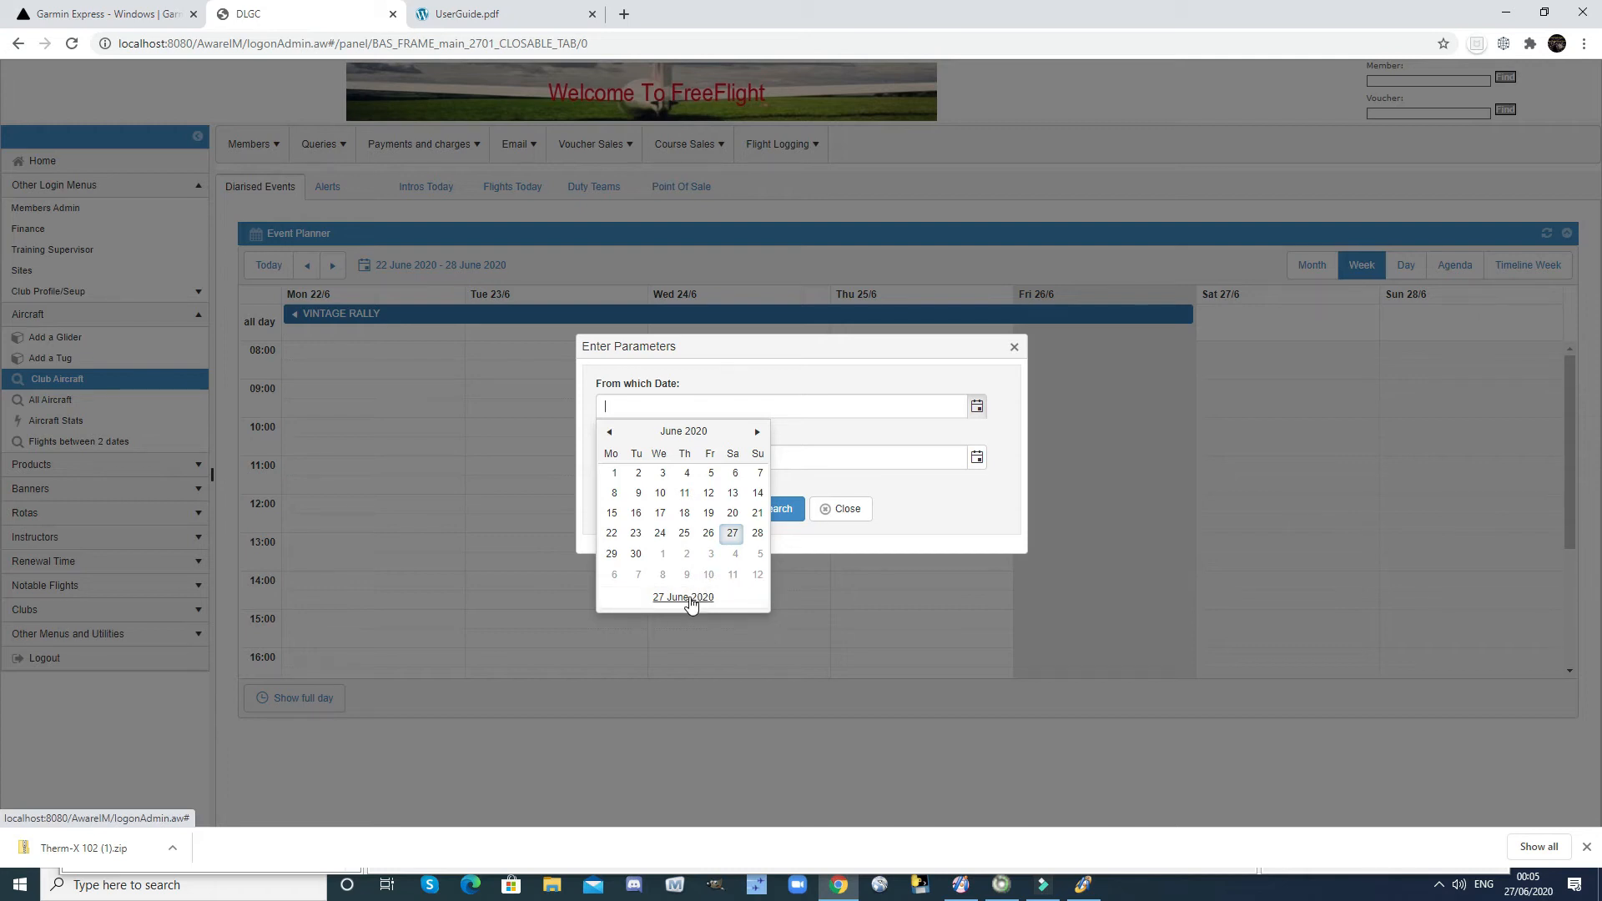
{"action": "left_click", "coordinate": [692, 606]}
{"action": "left_click", "coordinate": [776, 510]}
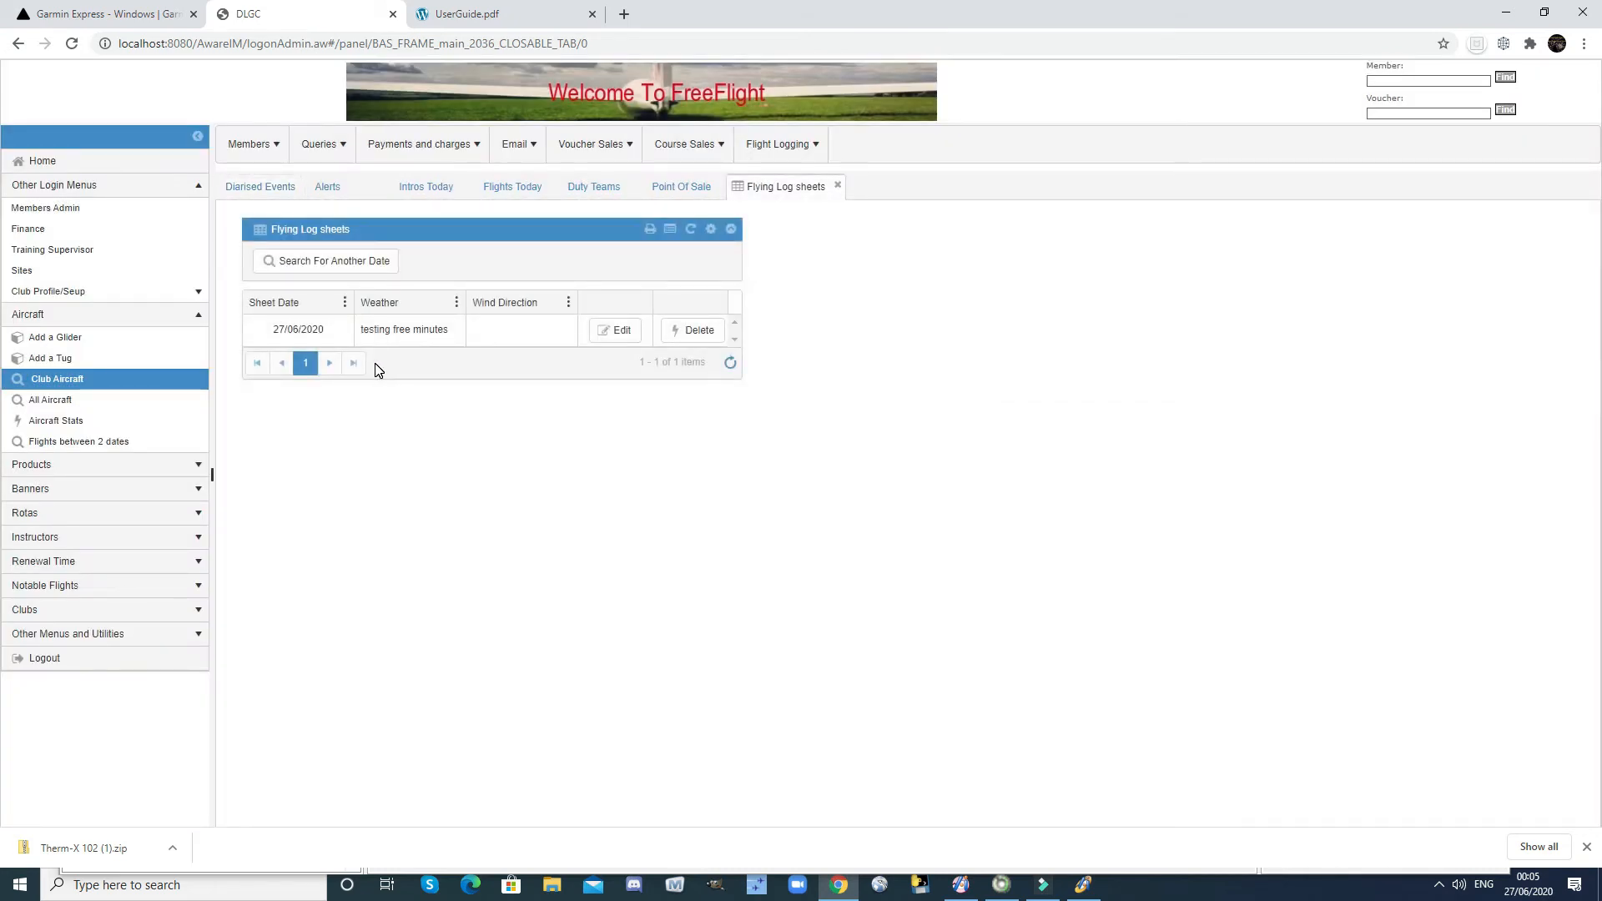
{"action": "left_click", "coordinate": [613, 330]}
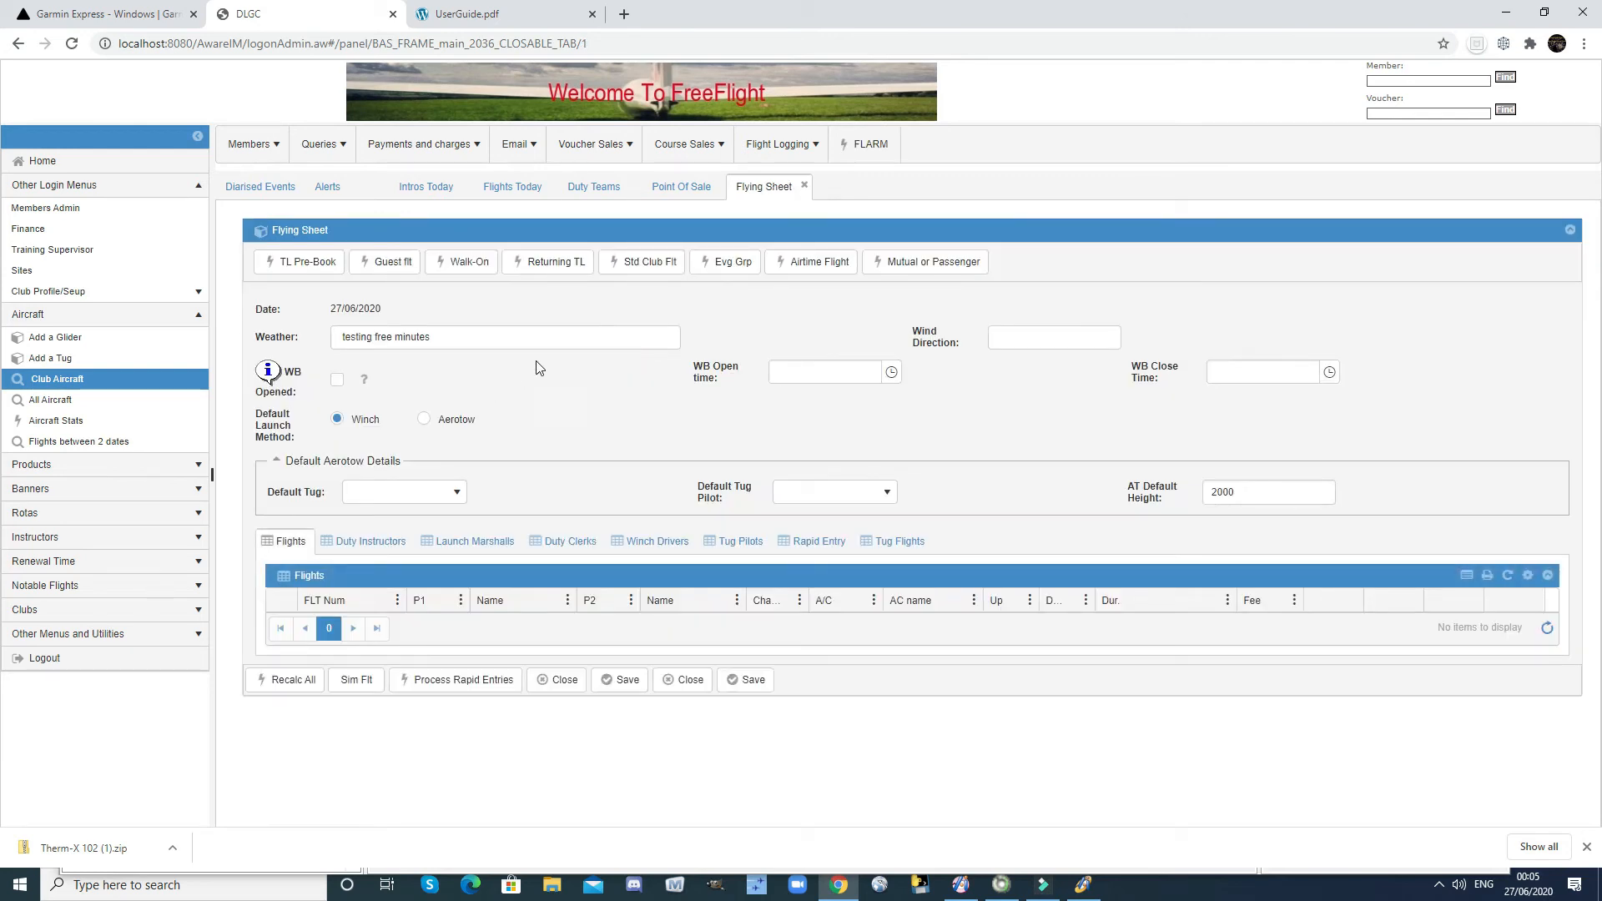
Start a standard club flight with the first test member as P1 and G-CJOZ K8 as the aircraft.
{"action": "left_click", "coordinate": [648, 262]}
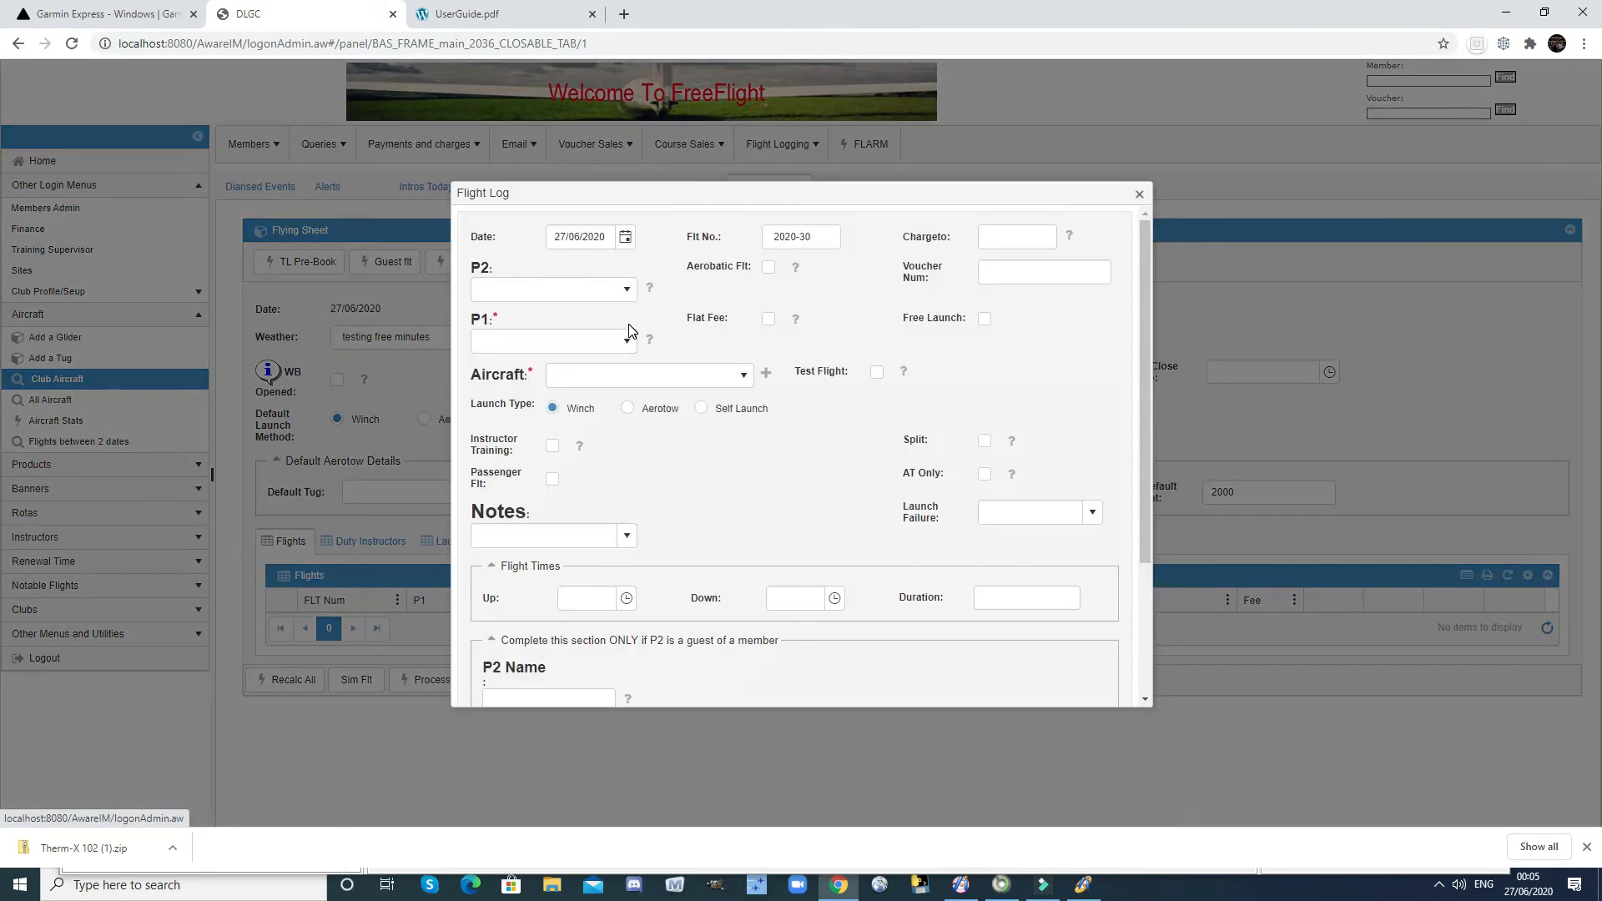
{"action": "left_click", "coordinate": [535, 353]}
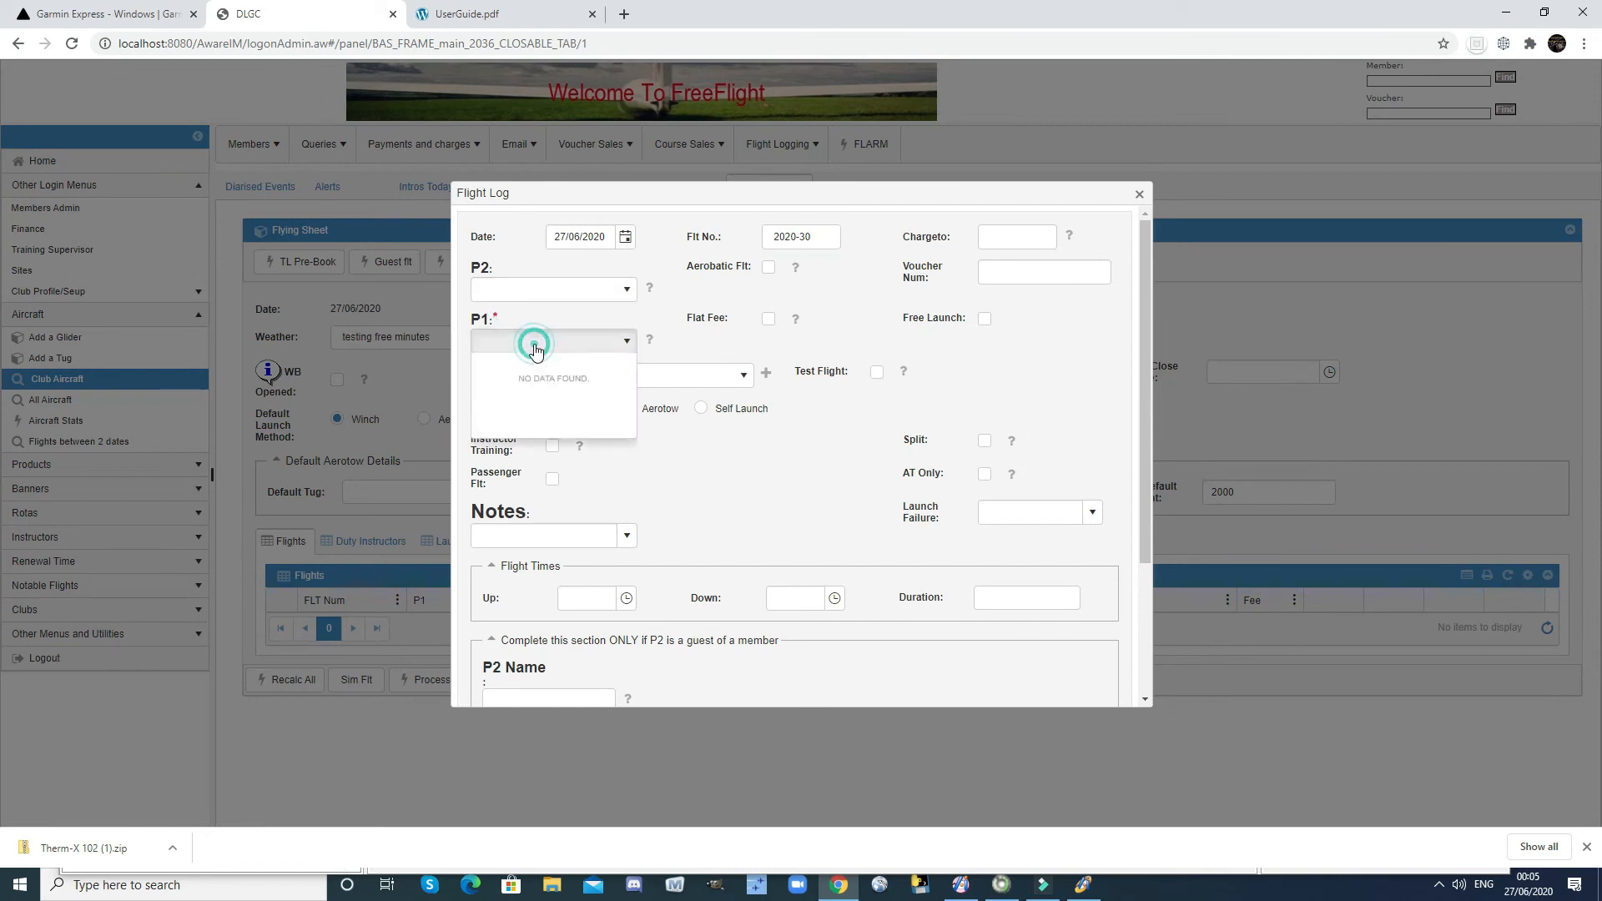
{"action": "type", "text": "ben"}
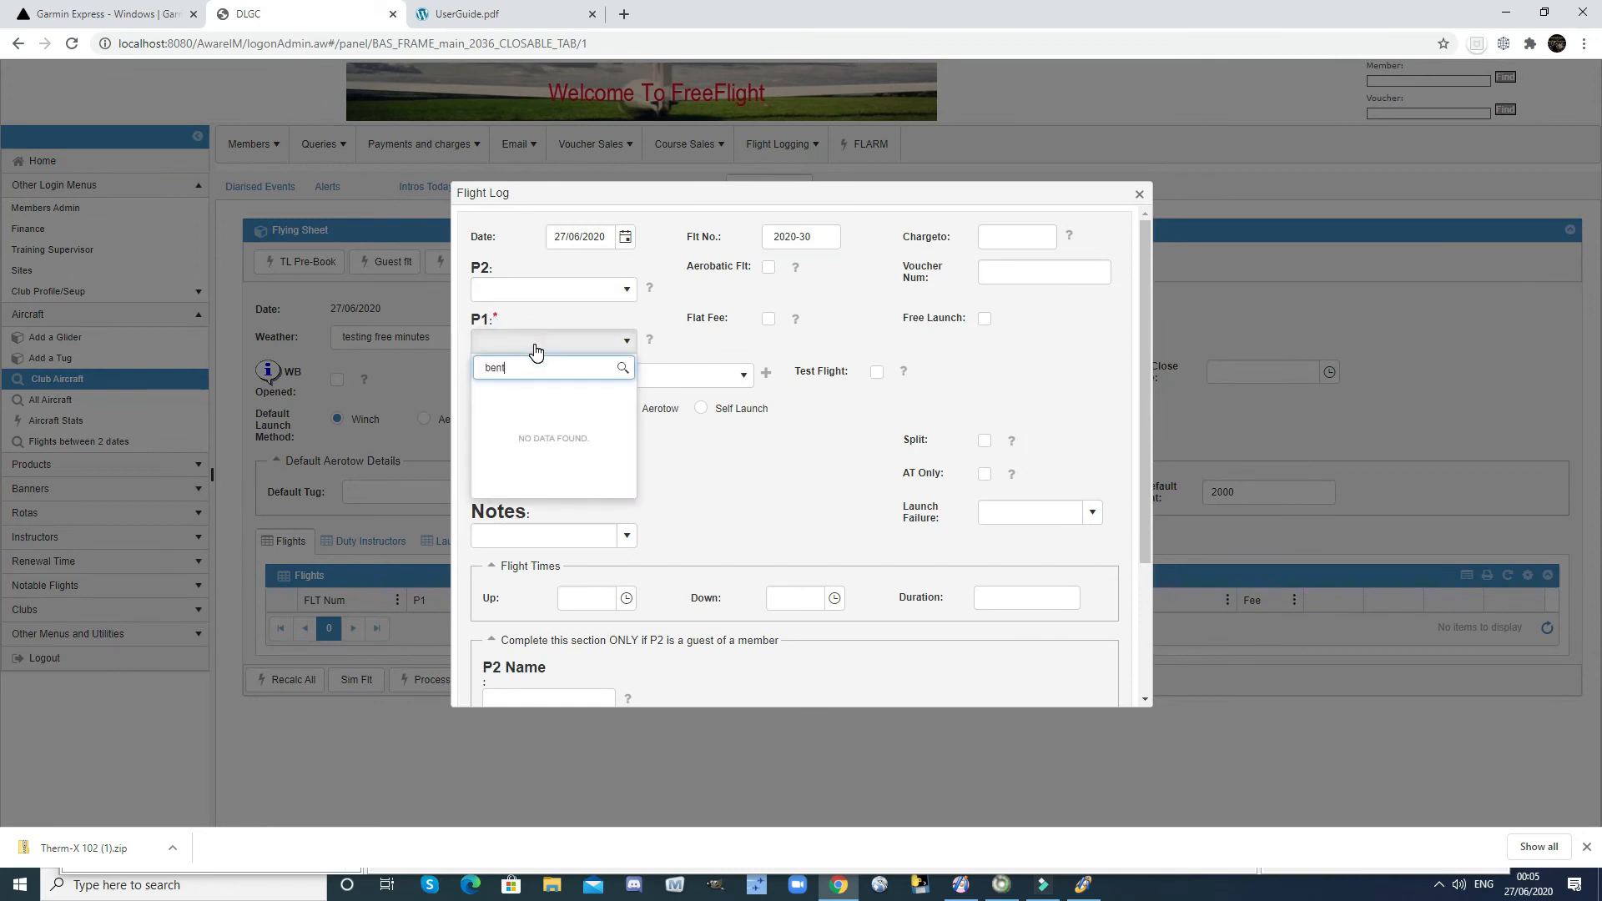
{"action": "type", "text": "t"}
{"action": "left_click", "coordinate": [531, 387]}
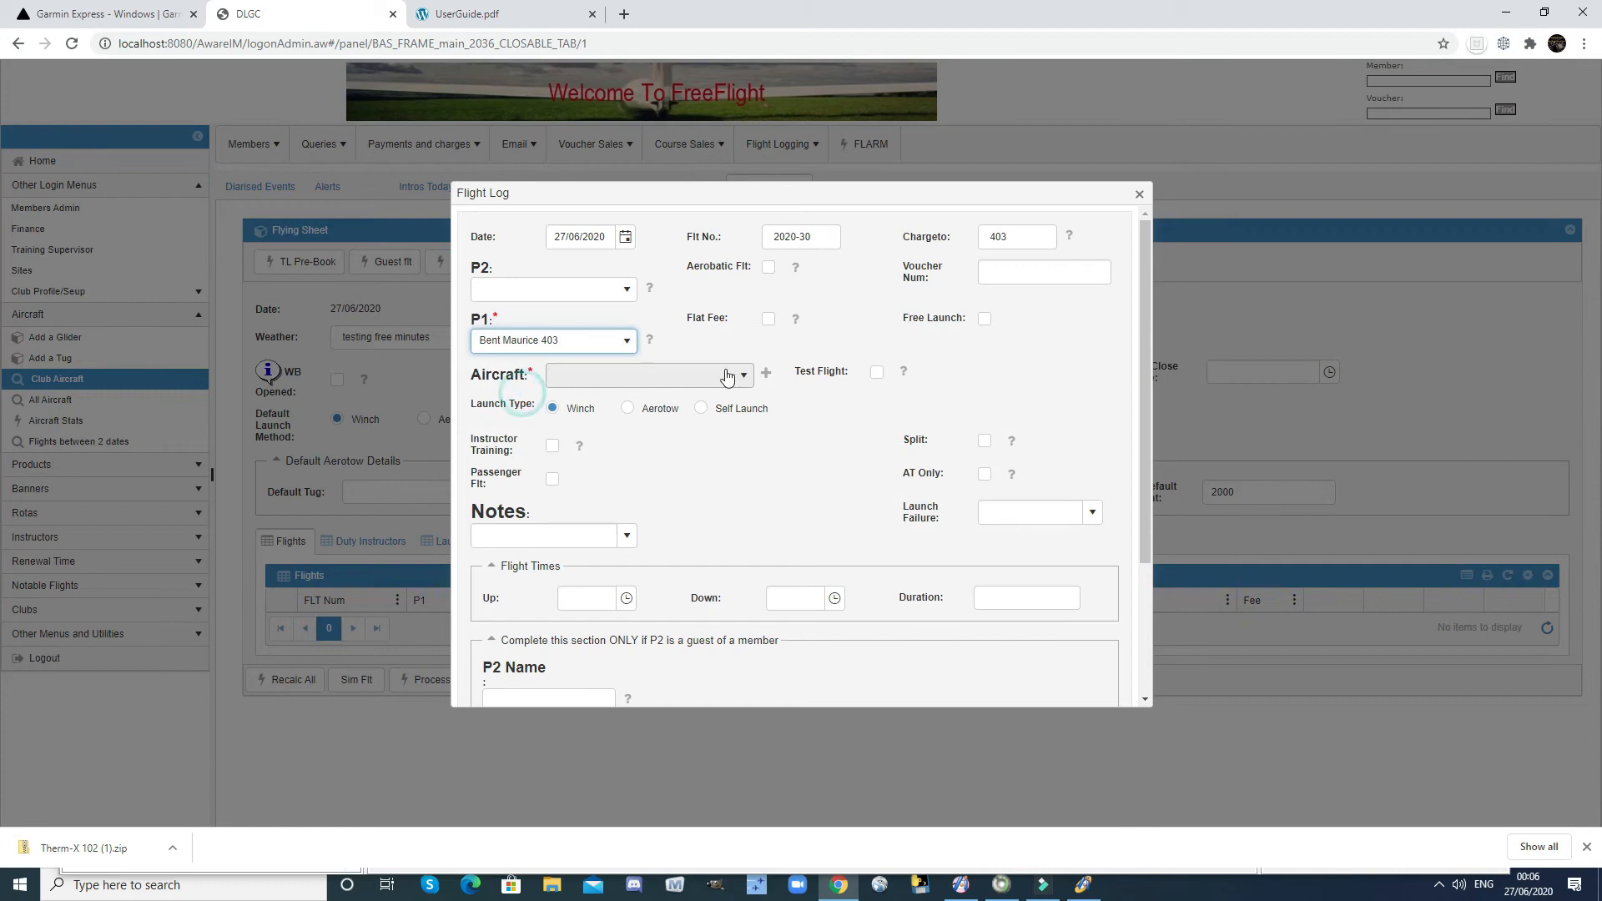
{"action": "left_click", "coordinate": [741, 378]}
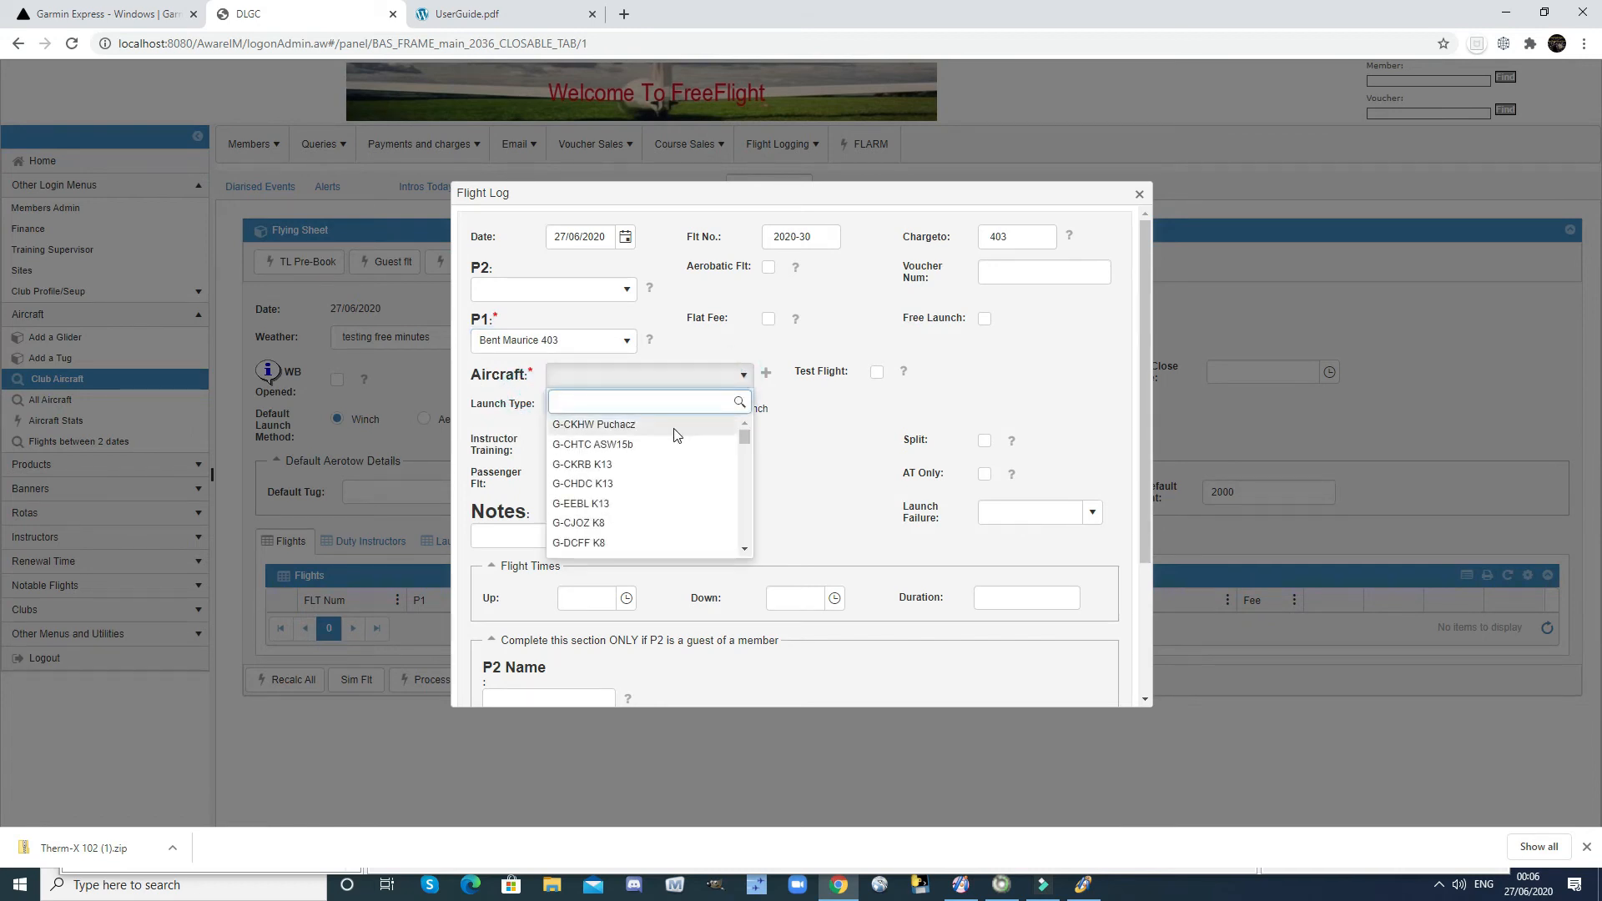
{"action": "left_click", "coordinate": [584, 524]}
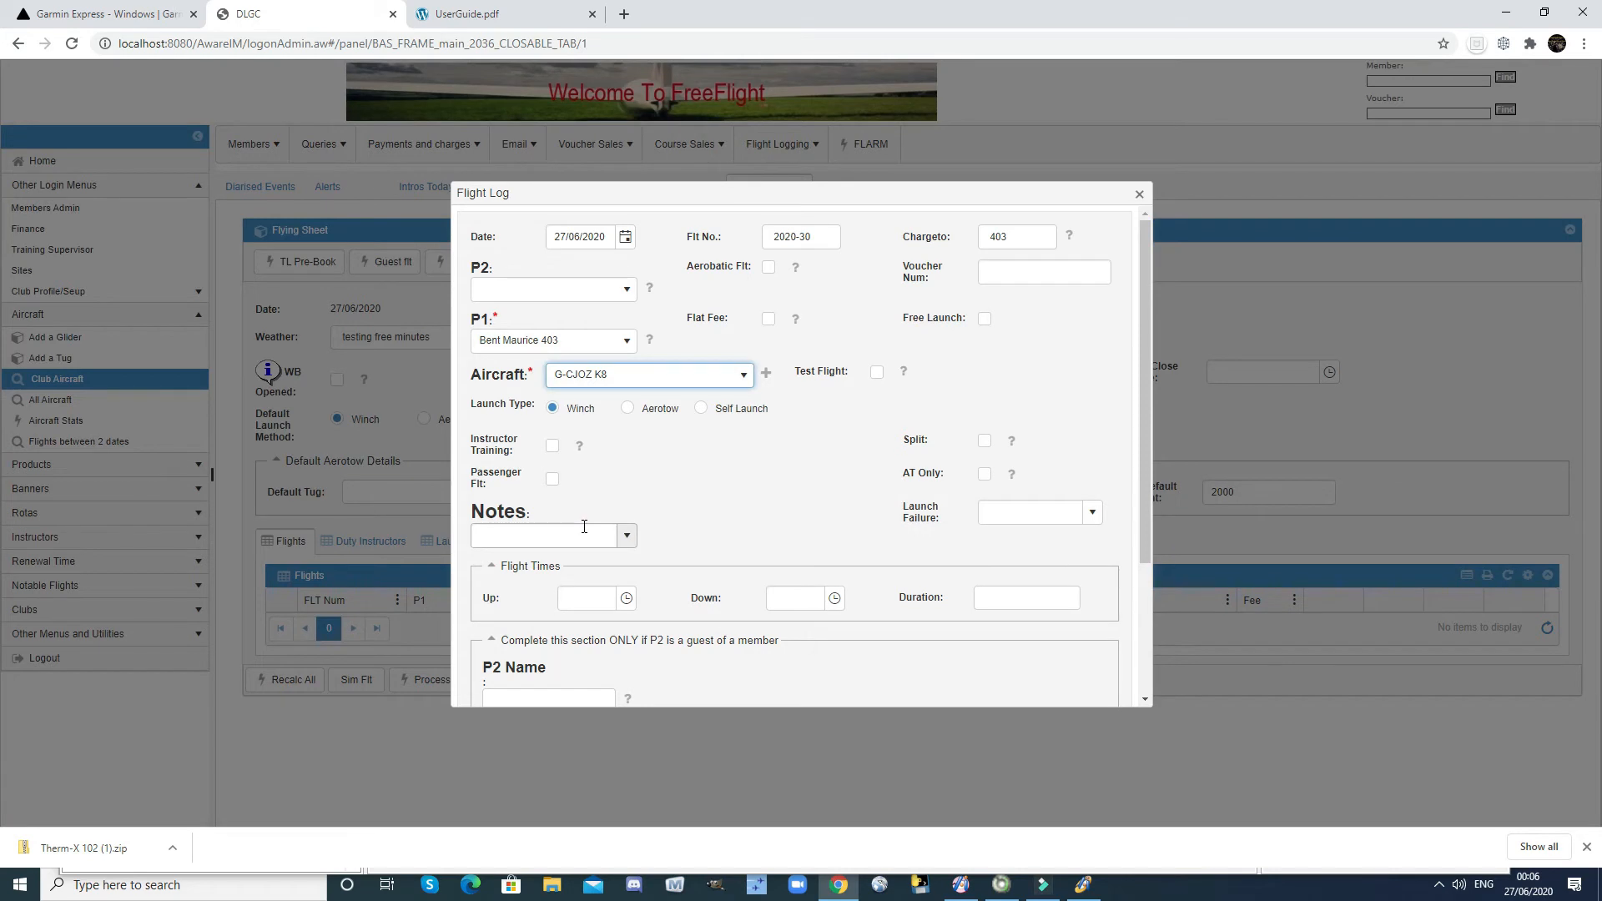
Set the G-CJOZ flight's up time to 10:00 and down time to 10:10, and create the flight.
{"action": "left_click", "coordinate": [586, 595]}
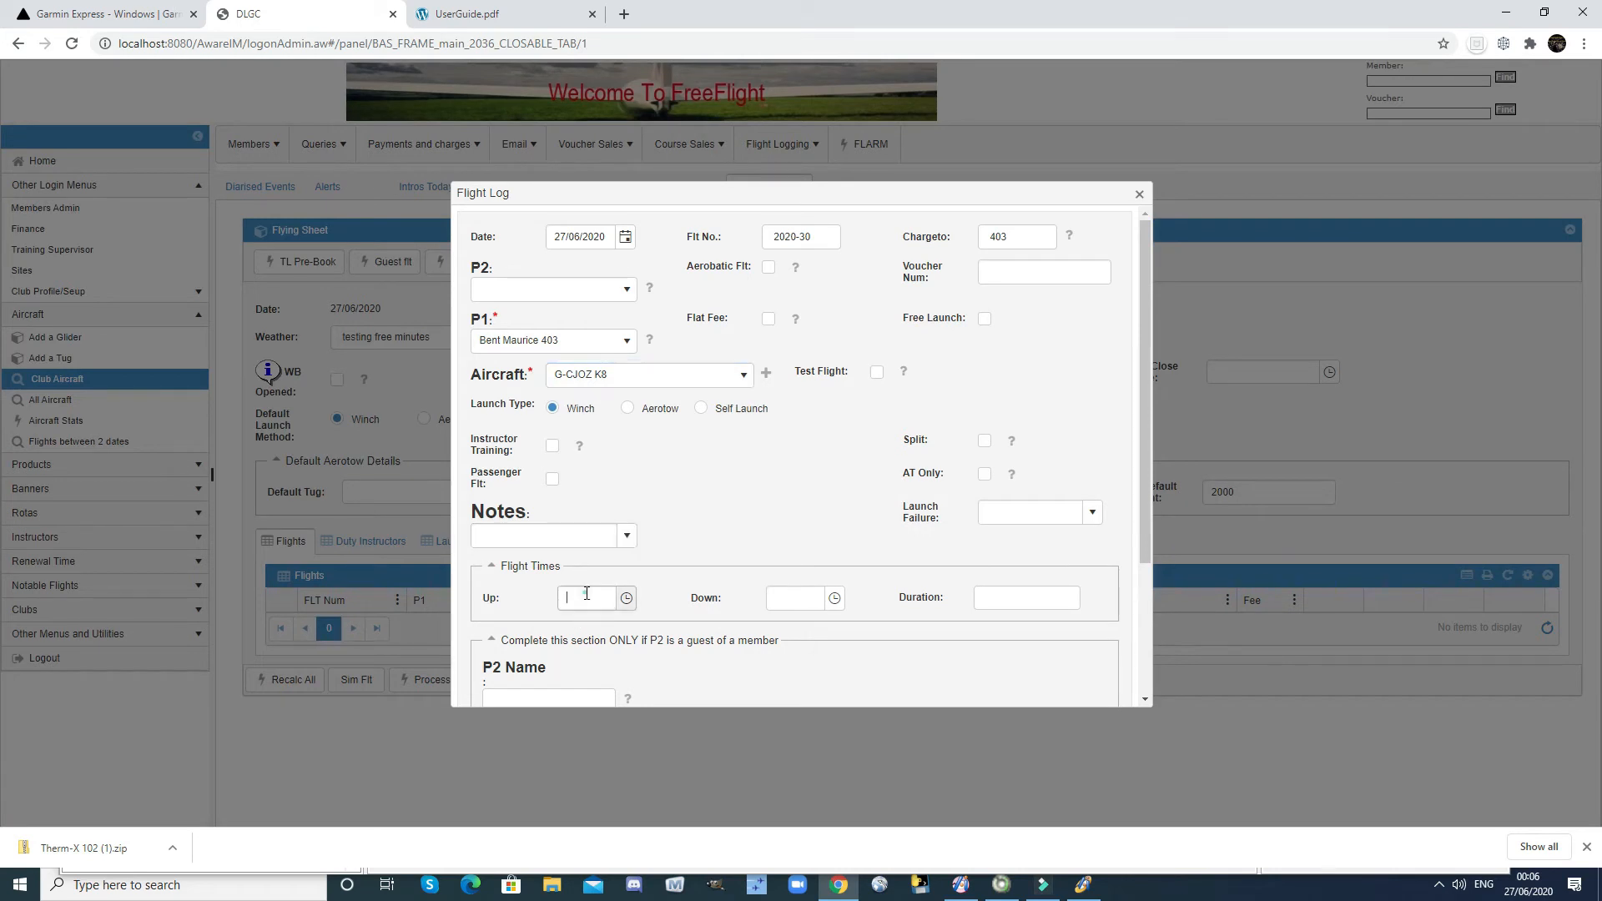
{"action": "type", "text": "10:00"}
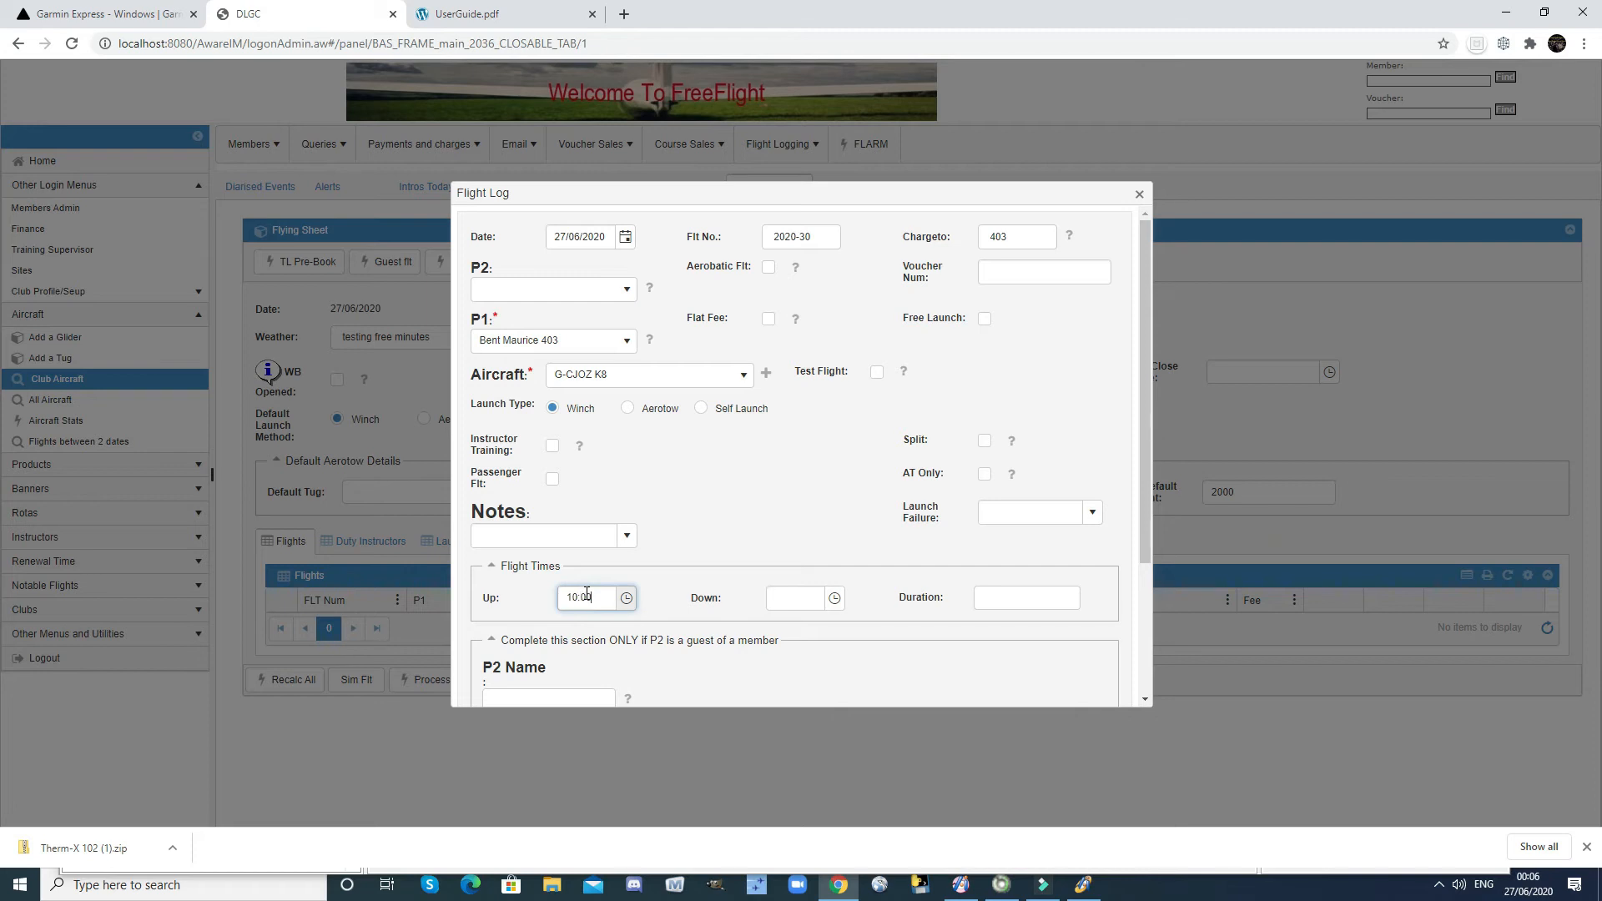
{"action": "left_click", "coordinate": [790, 599]}
{"action": "type", "text": "10:10"}
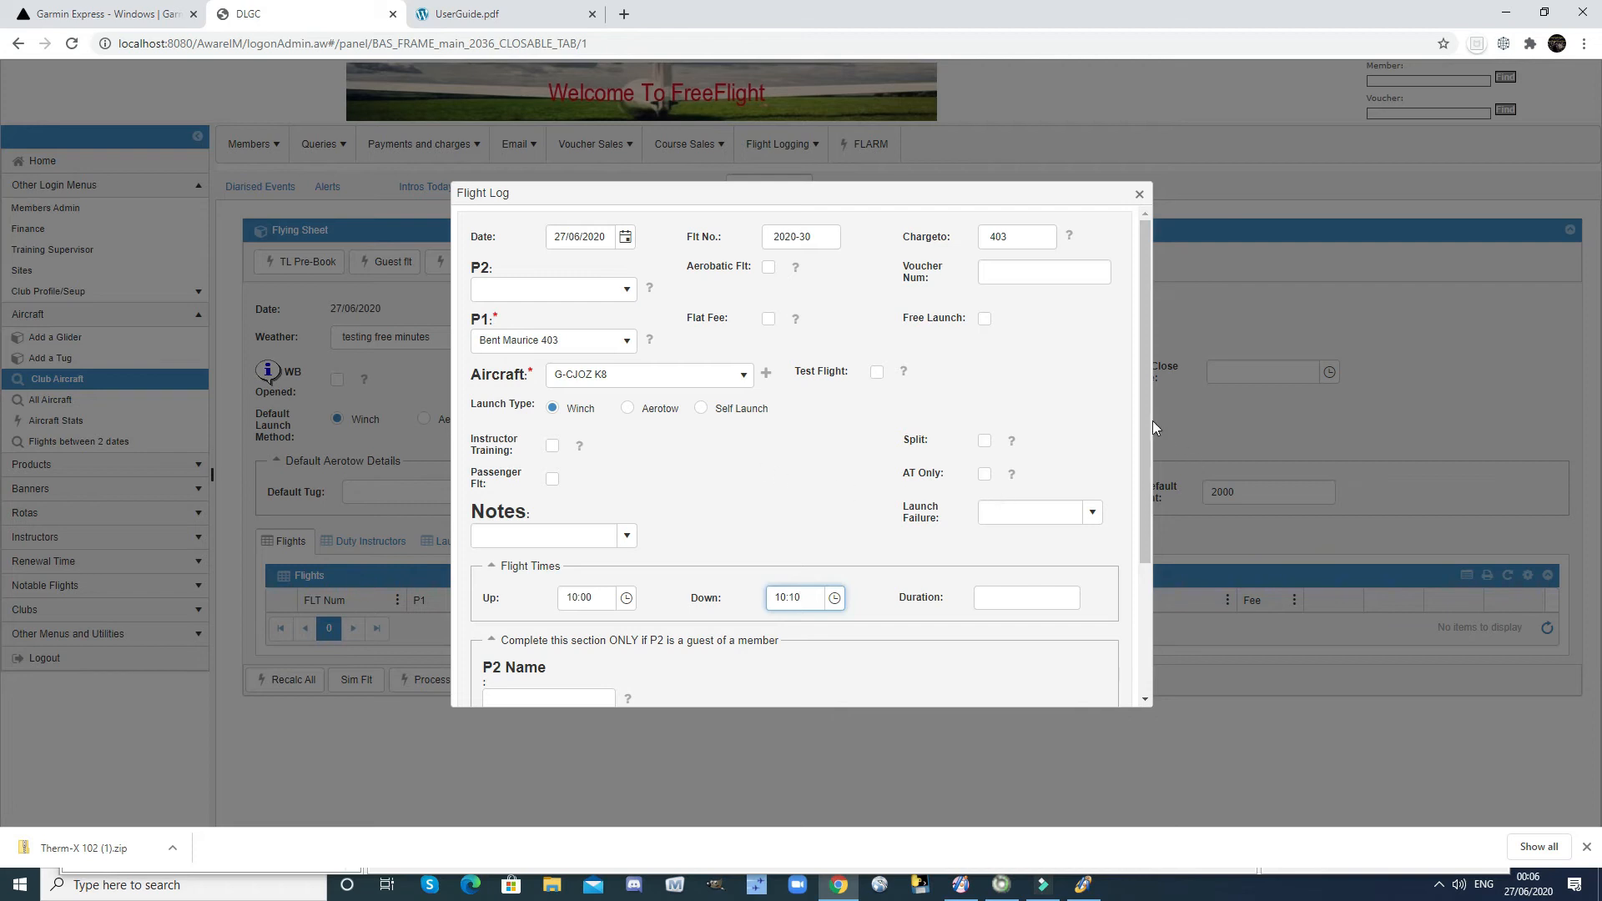
{"action": "left_click_drag", "start_coordinate": [1145, 401], "coordinate": [1134, 701]}
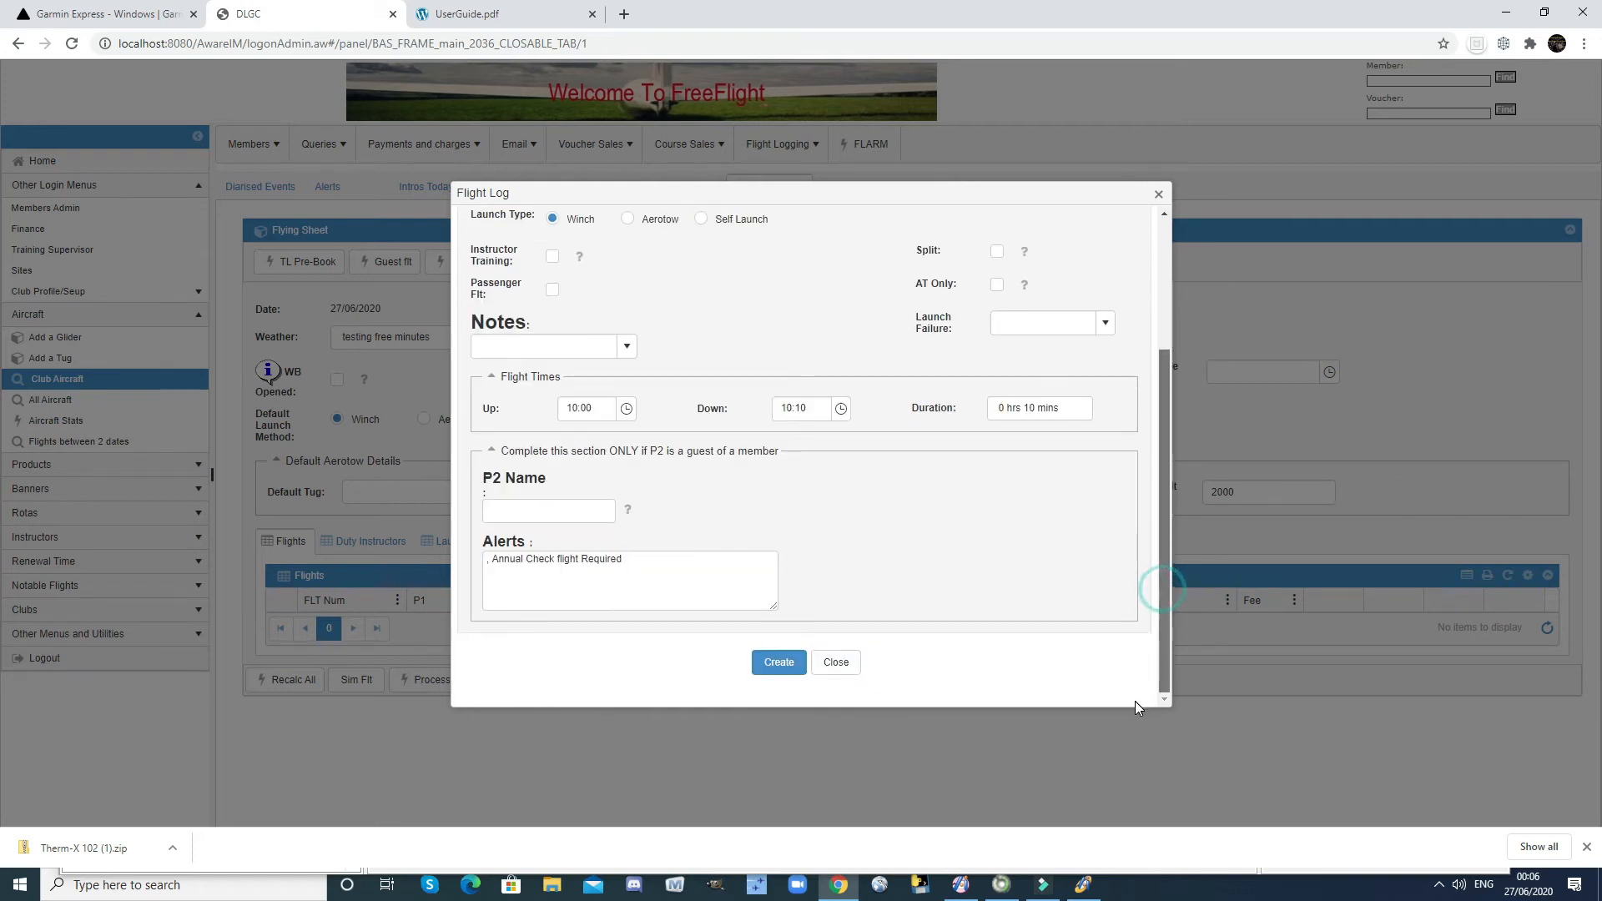
{"action": "left_click", "coordinate": [779, 664]}
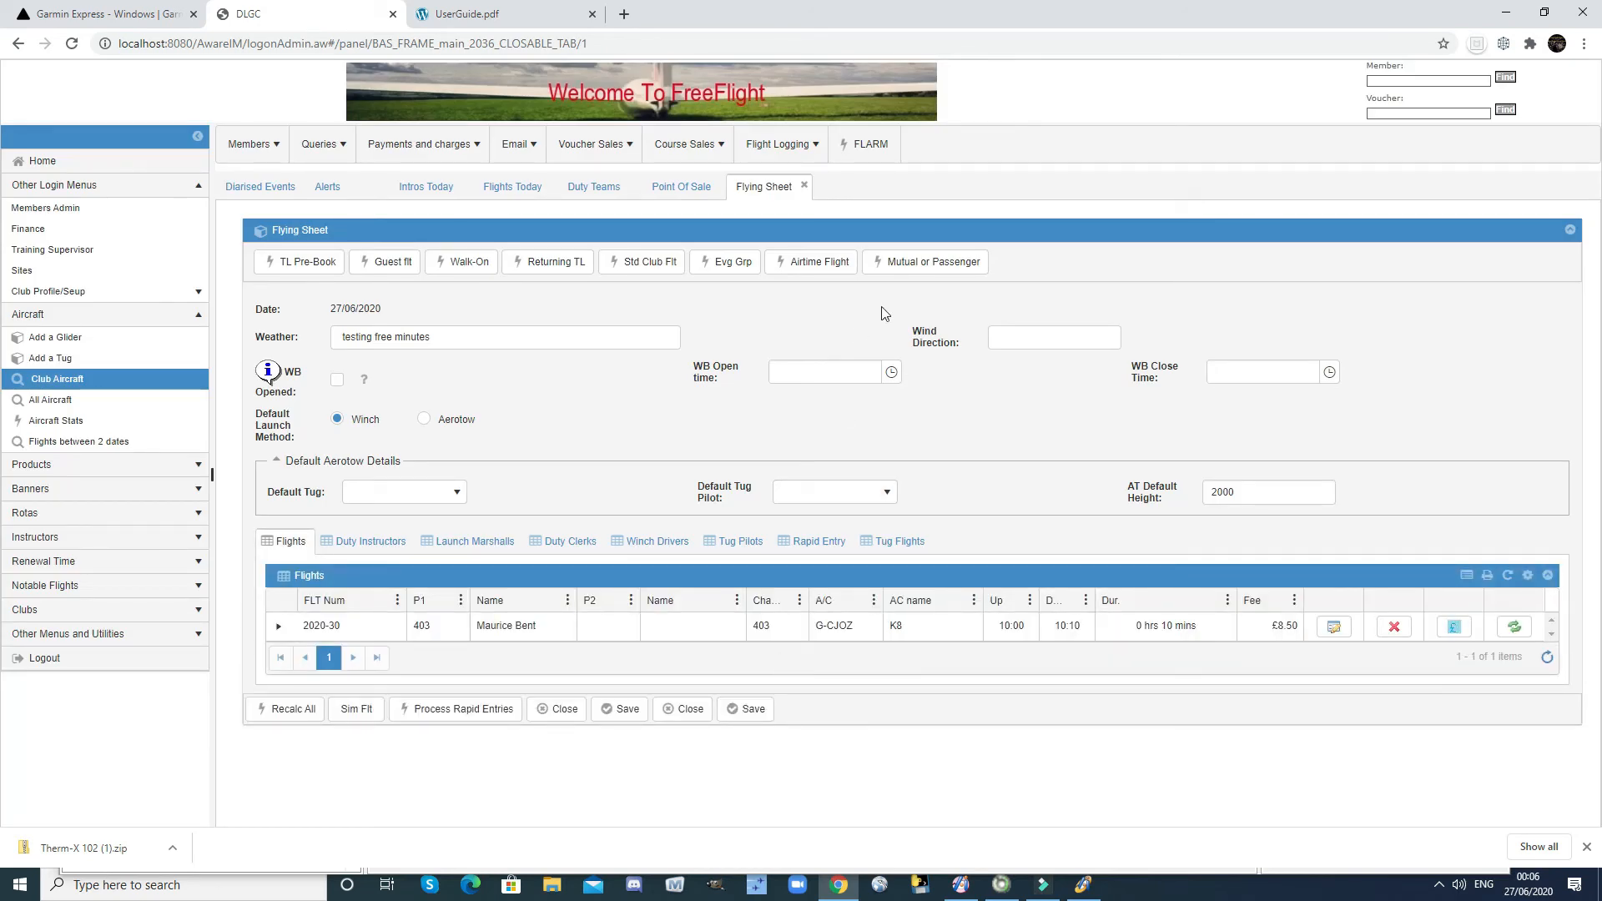
Start a second standard club flight with a different member as P1 and G-CKRB K13 as the aircraft.
{"action": "mouse_move", "coordinate": [646, 146]}
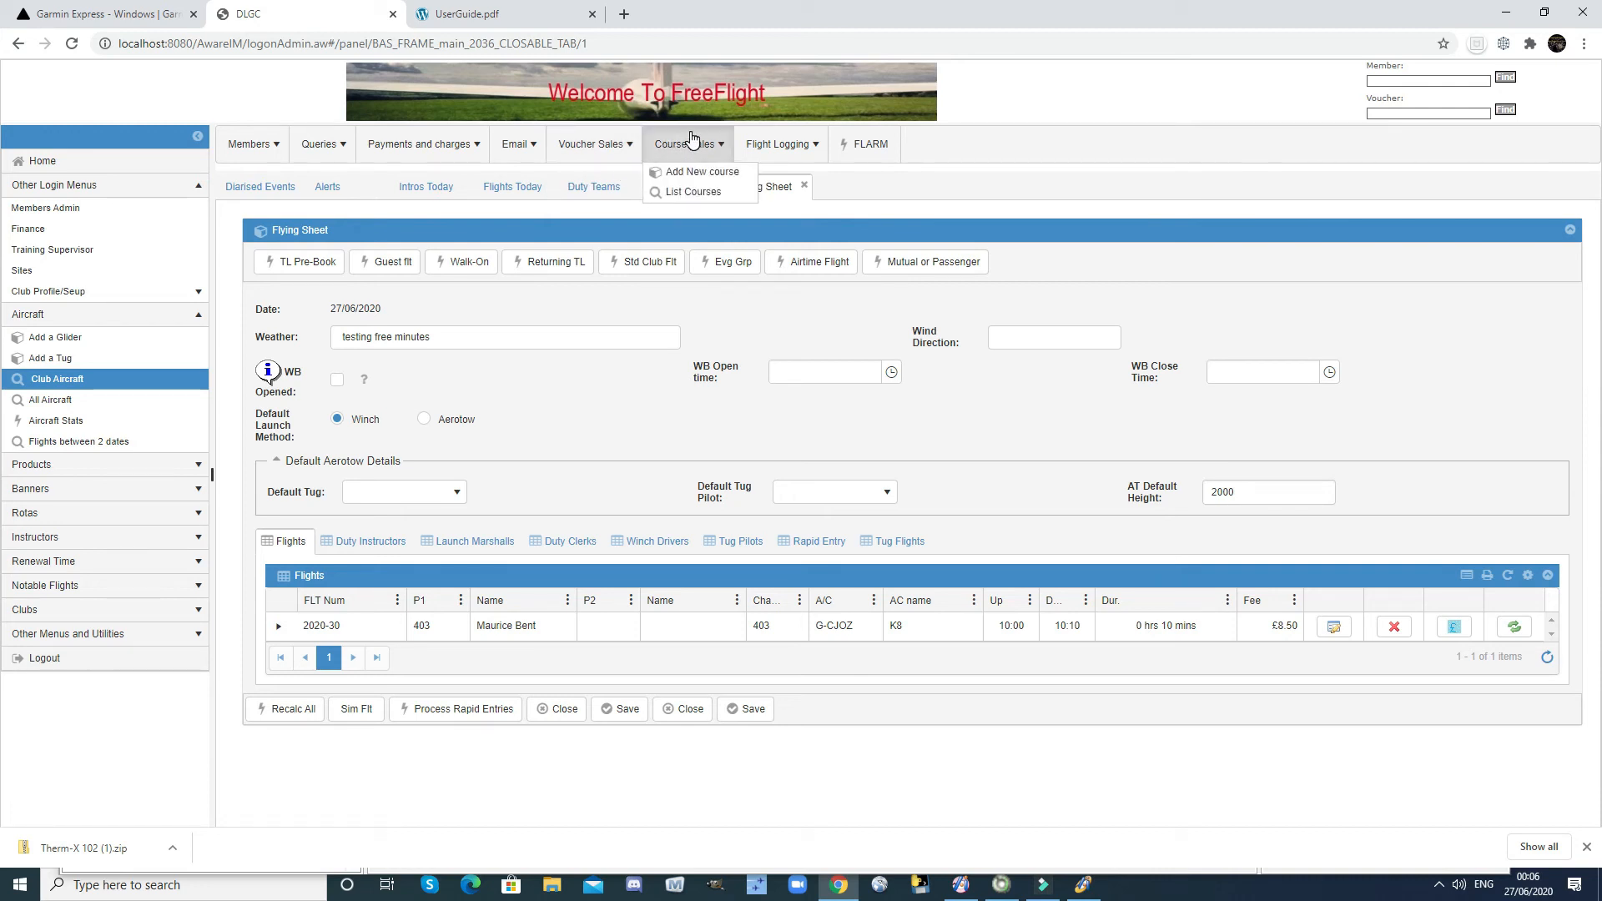
{"action": "left_click", "coordinate": [644, 264]}
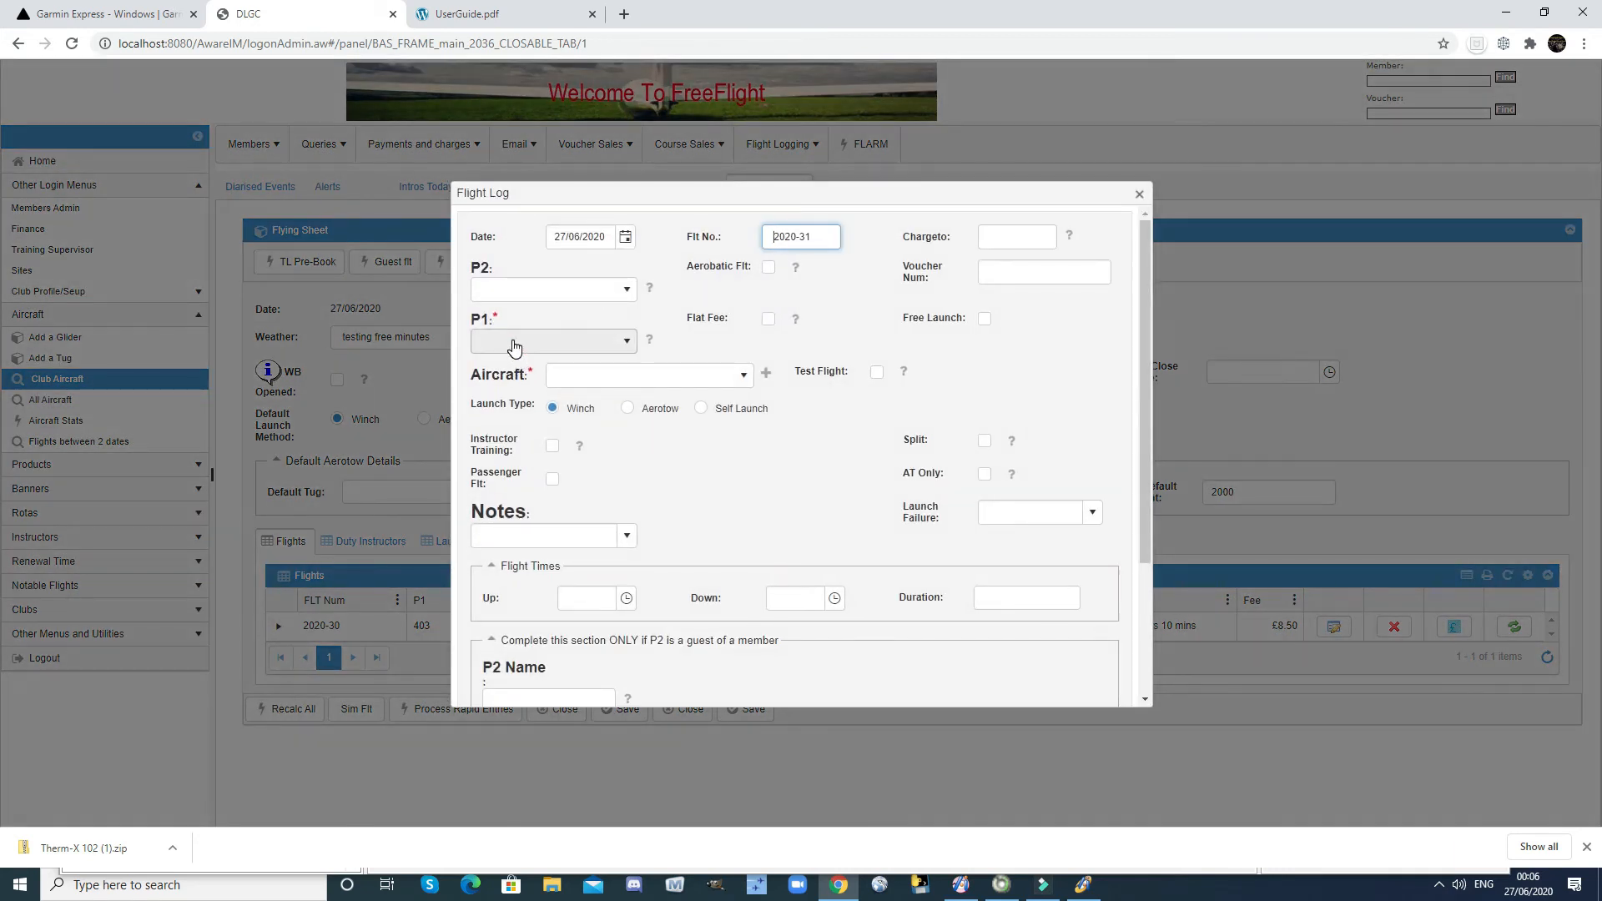
{"action": "left_click", "coordinate": [514, 342]}
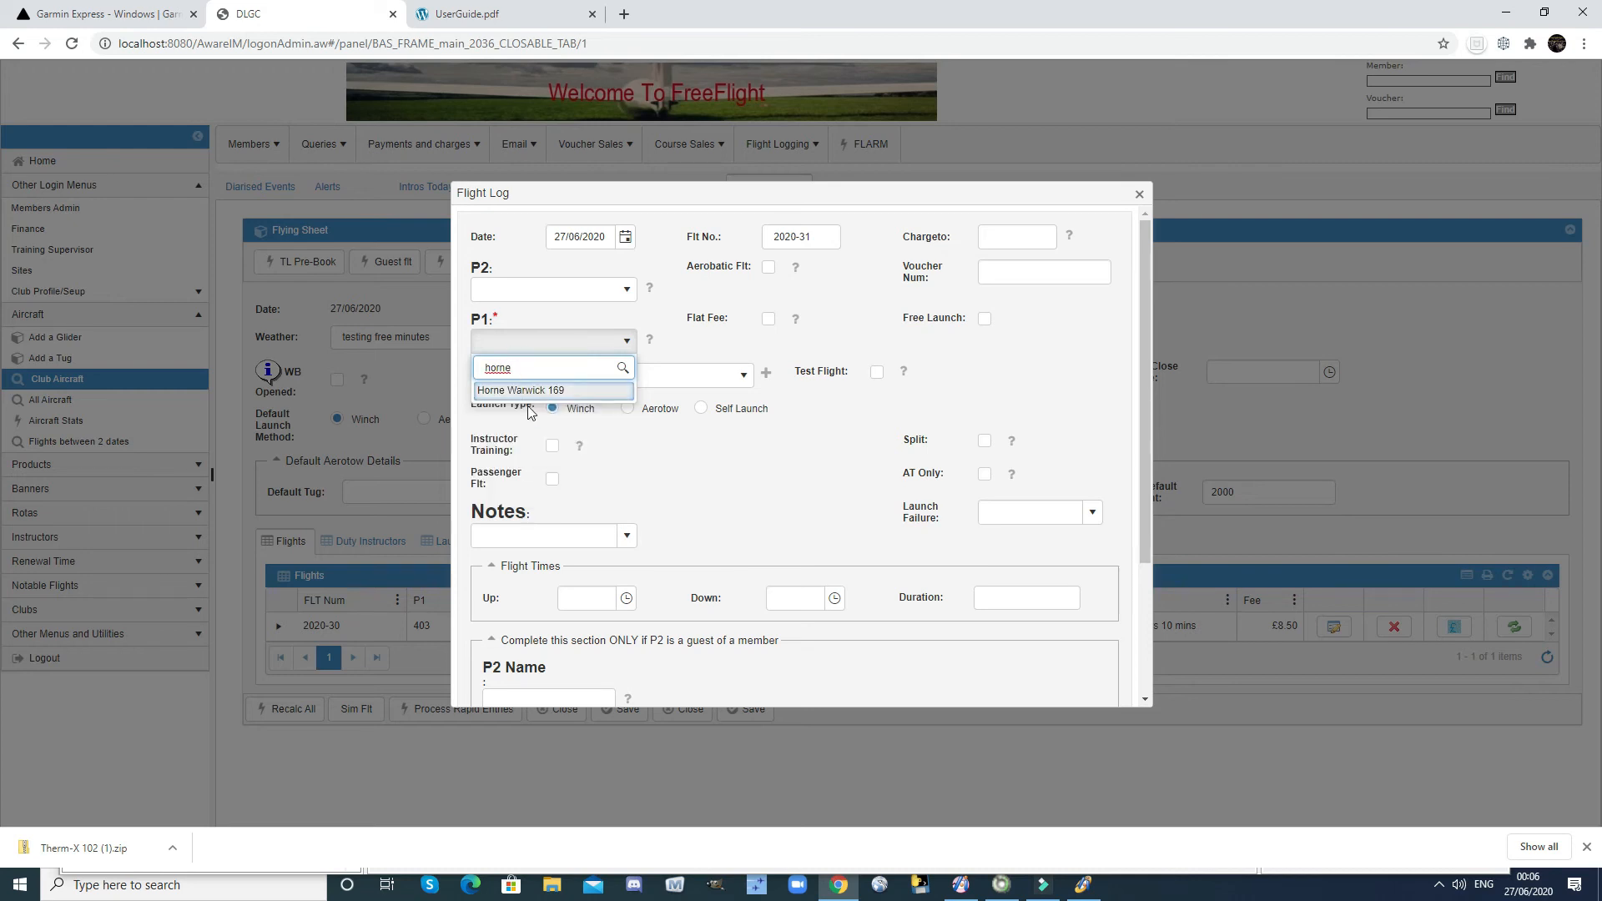
{"action": "left_click", "coordinate": [536, 396]}
{"action": "left_click", "coordinate": [742, 380]}
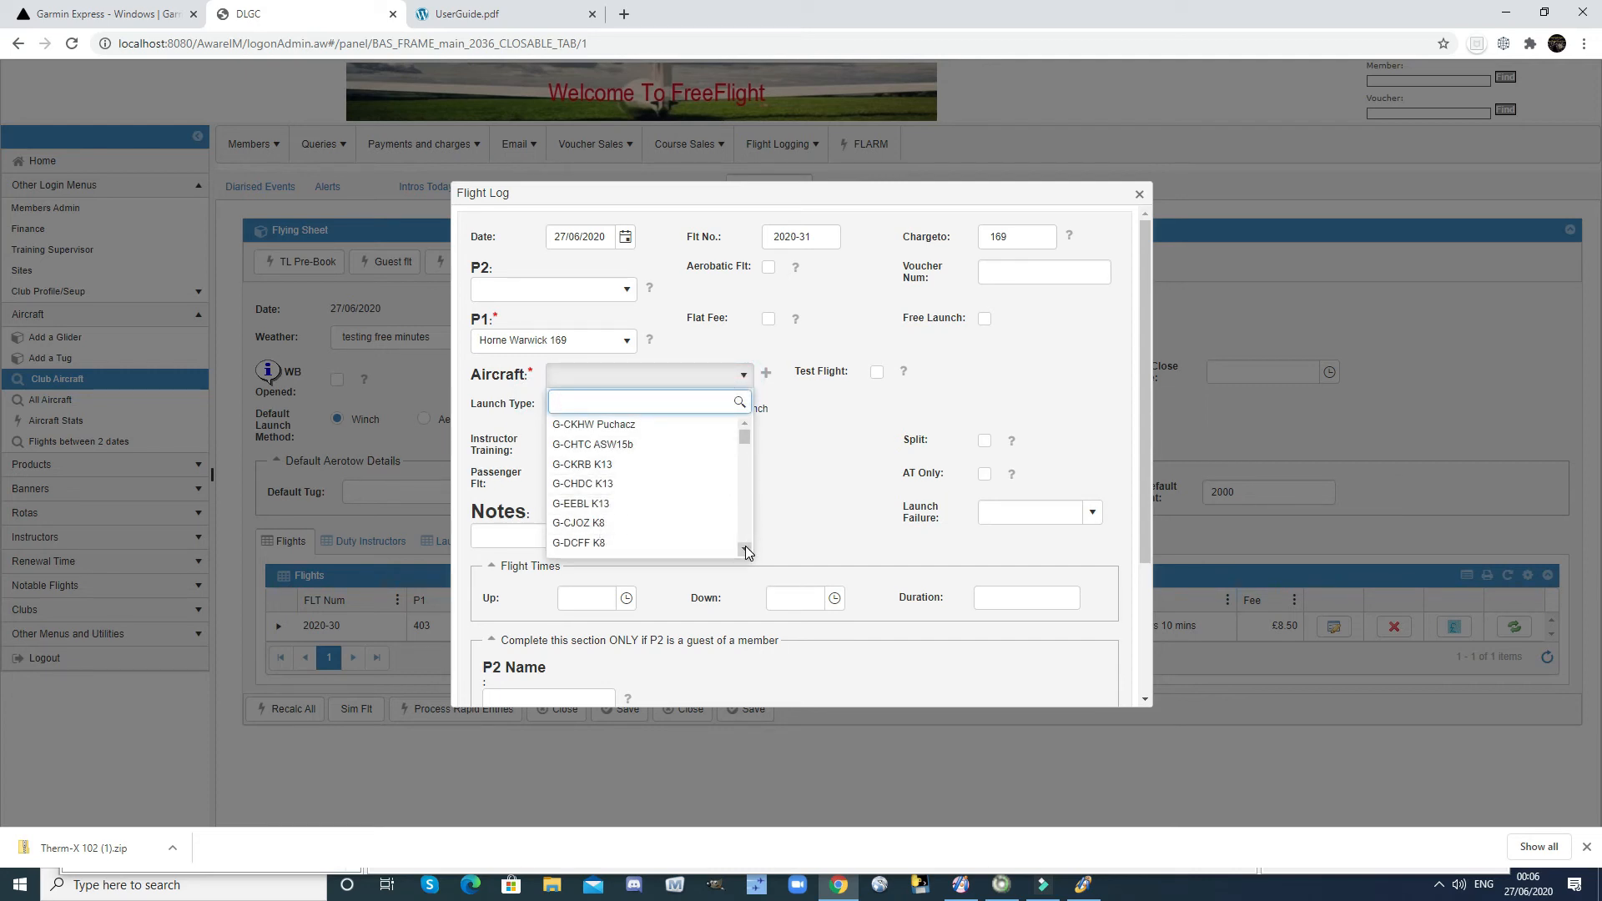
{"action": "left_click", "coordinate": [588, 467]}
Set the G-CKRB flight's up time to 10:00 and down time to 10:10, and create the flight.
{"action": "left_click", "coordinate": [603, 599]}
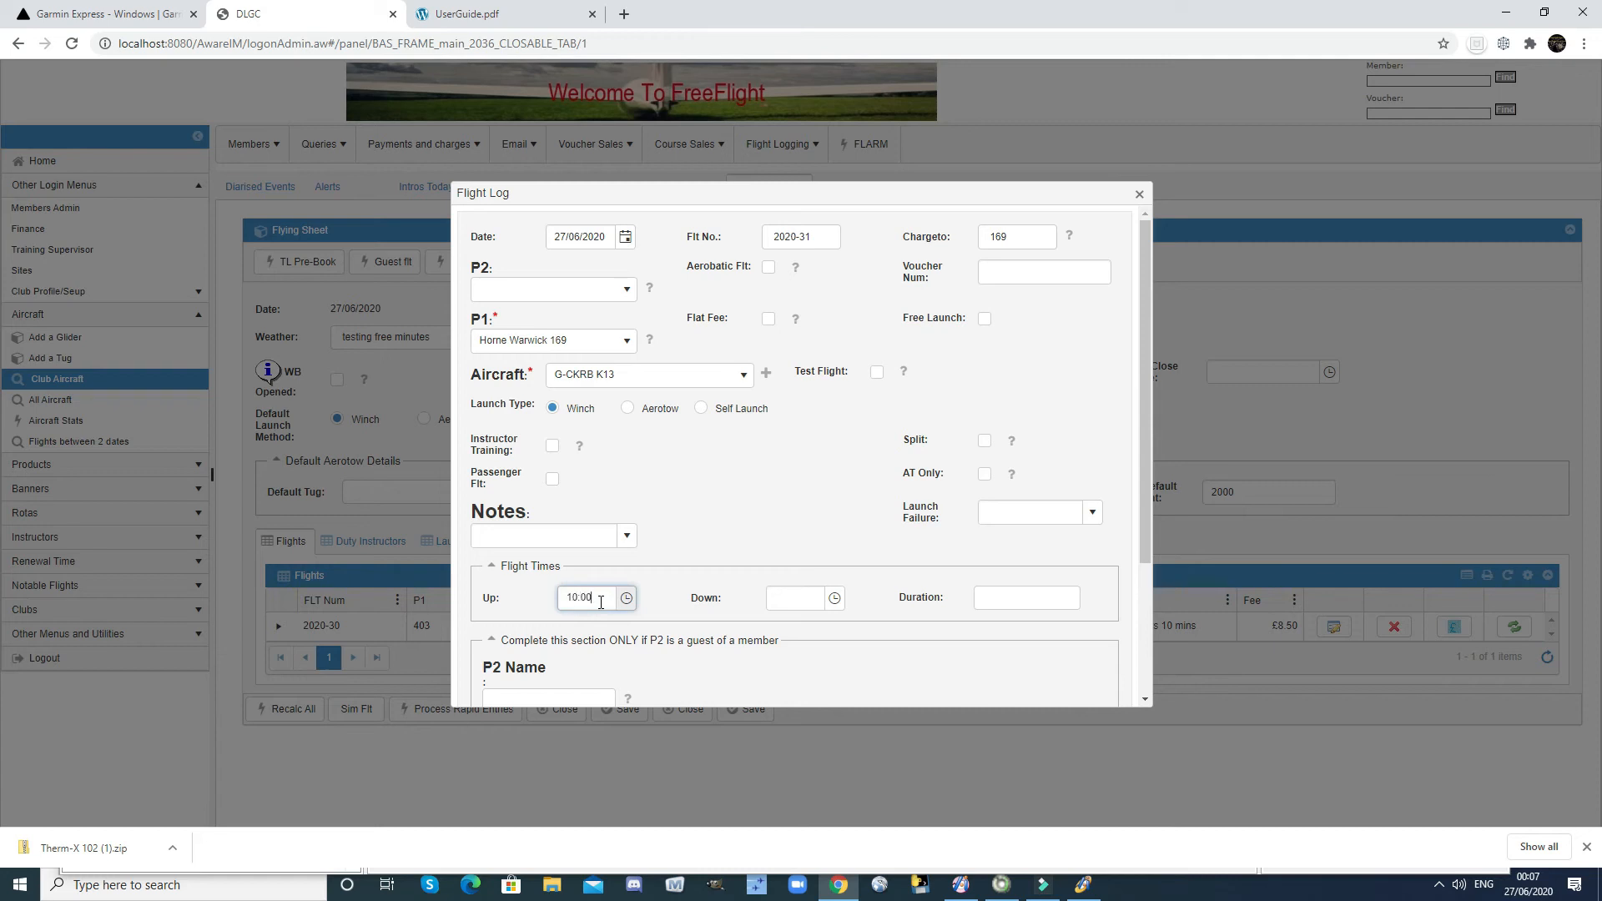
{"action": "key", "text": "Tab"}
{"action": "type", "text": "1"}
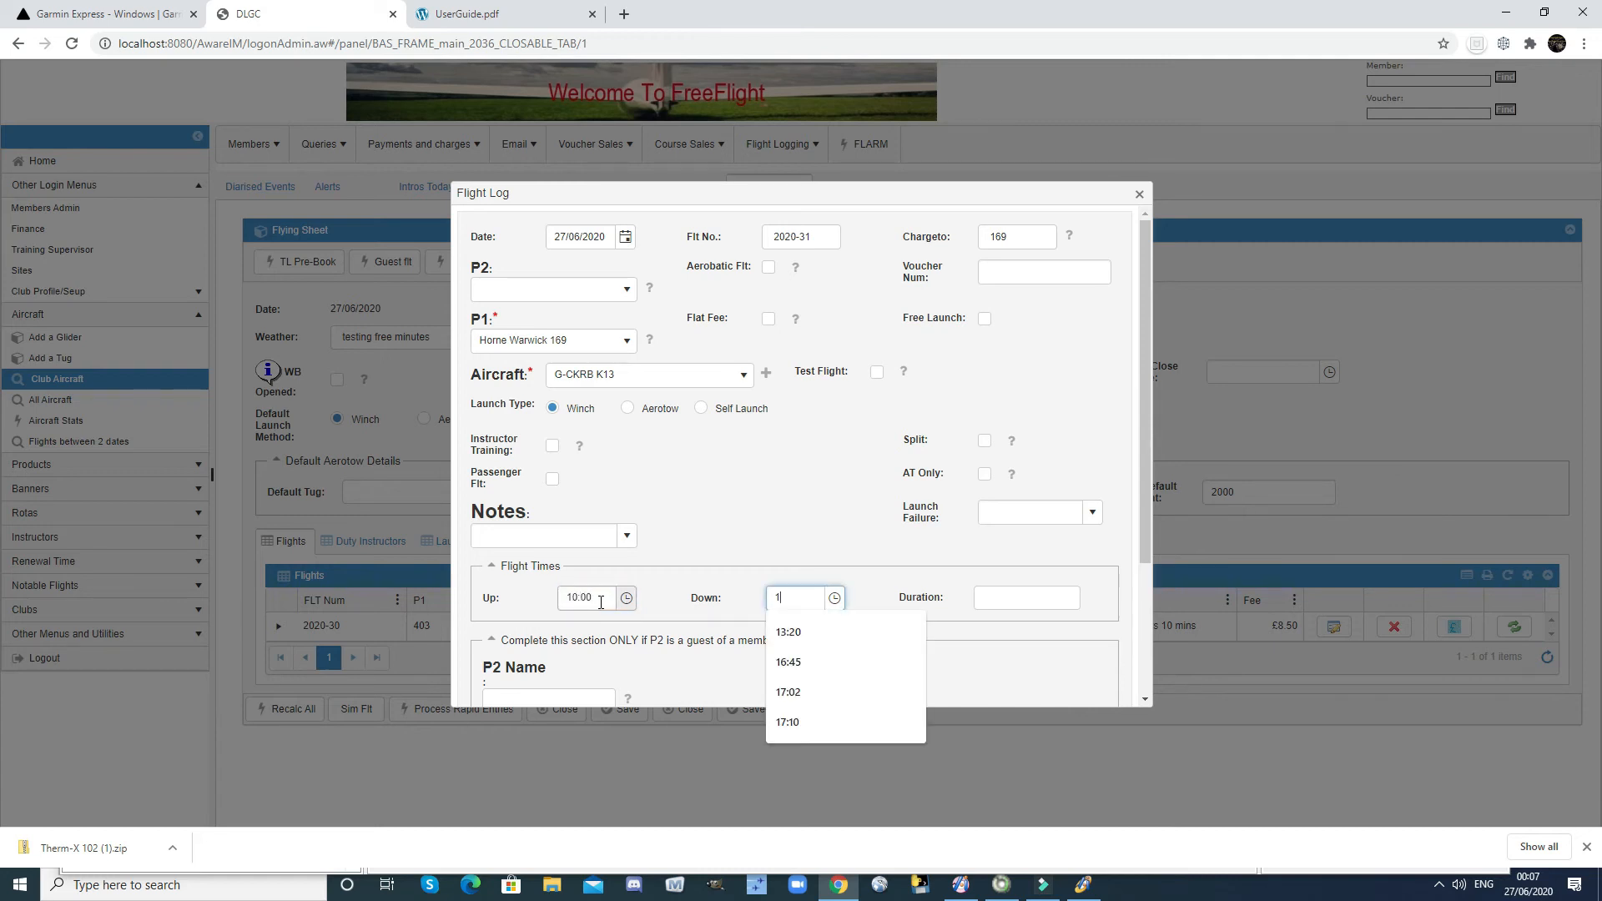
{"action": "type", "text": "0:10"}
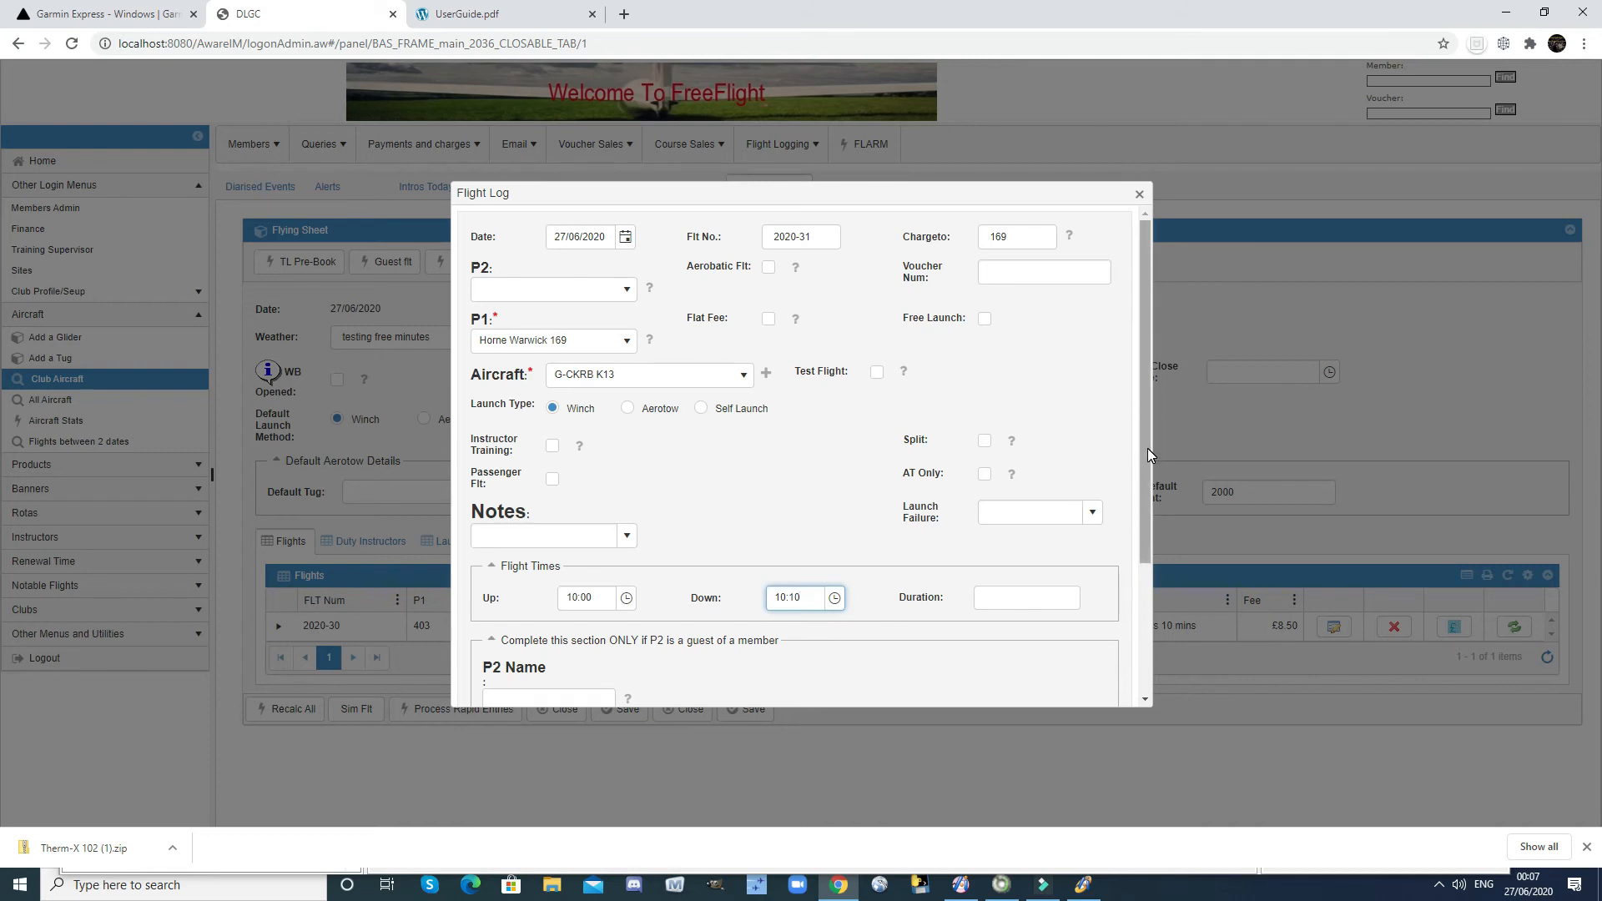
{"action": "left_click_drag", "start_coordinate": [1144, 439], "coordinate": [1148, 574]}
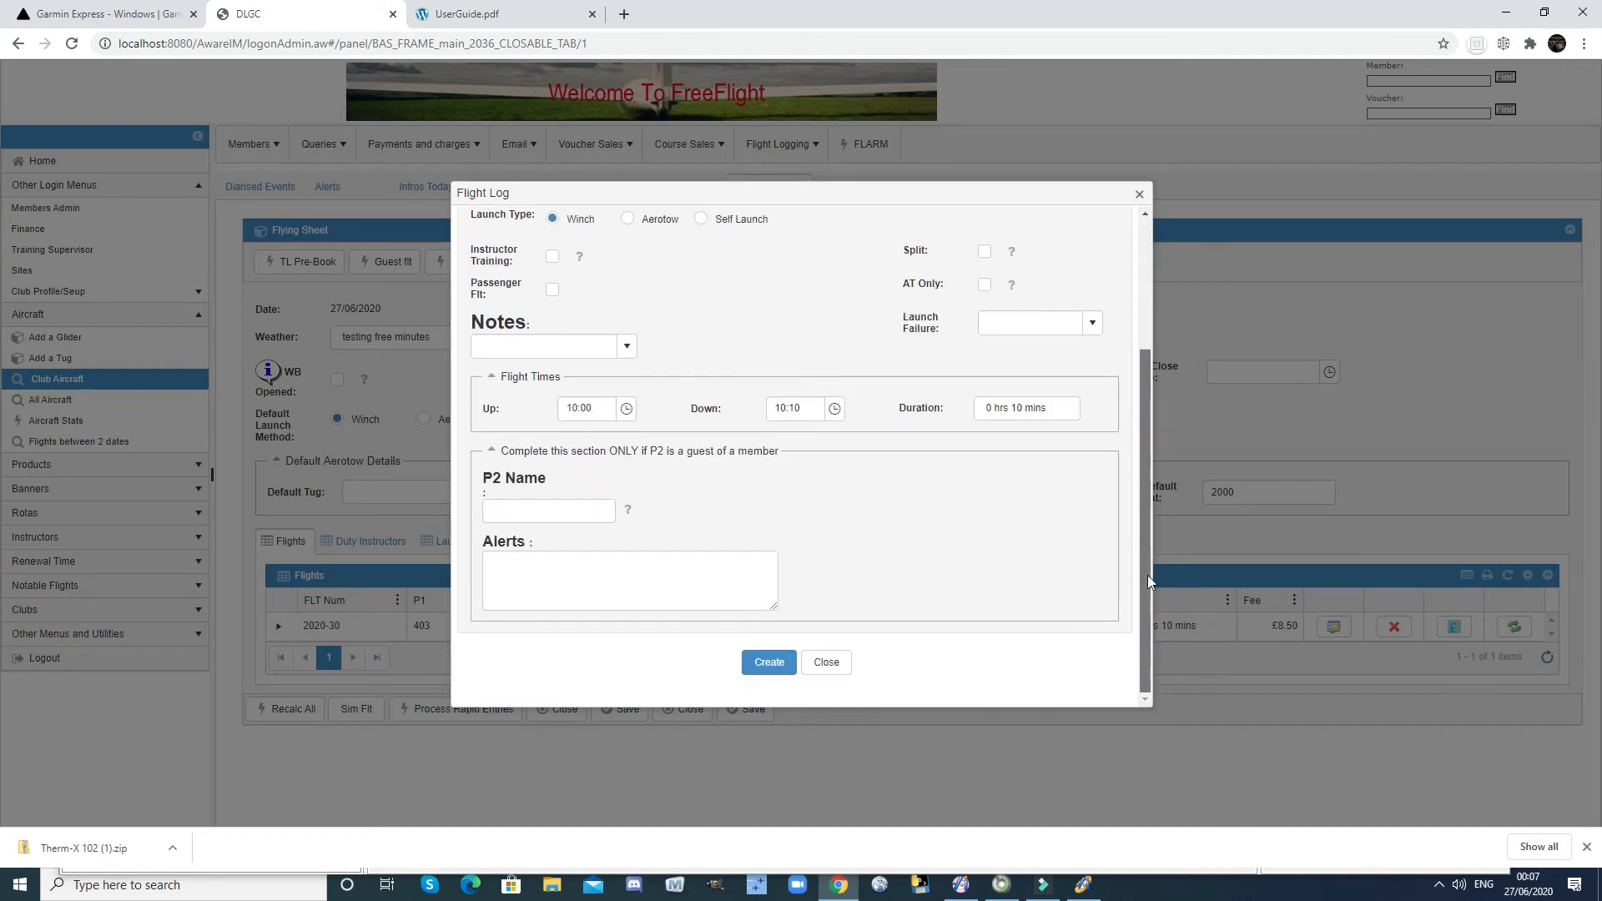
{"action": "left_click", "coordinate": [766, 663]}
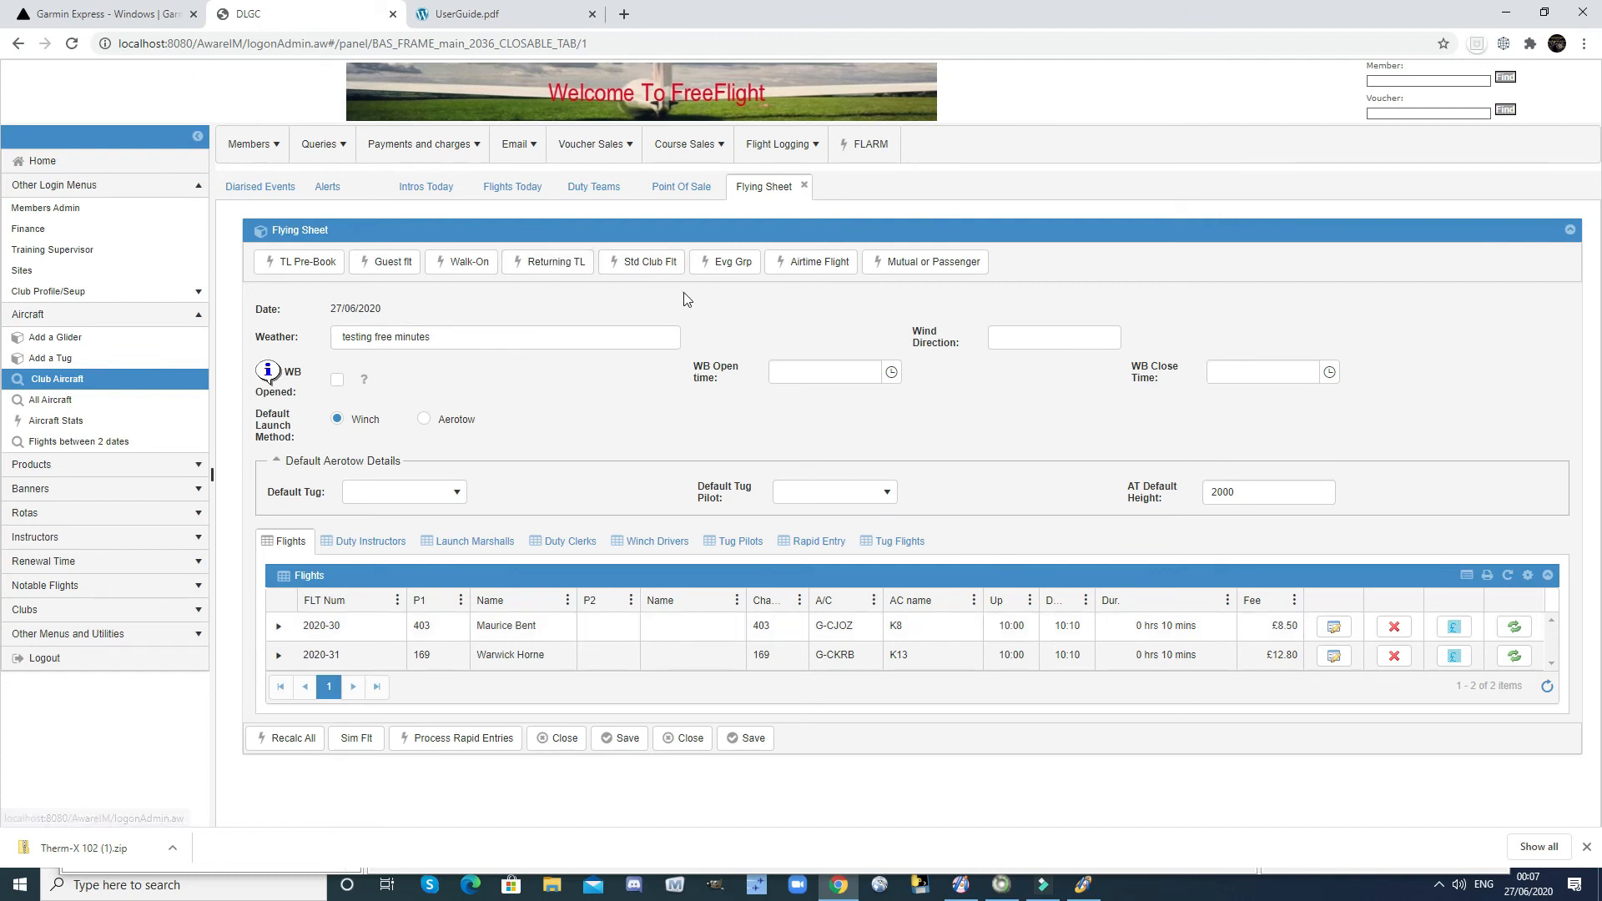
Start a third standard club flight with another member as P1 and G-CJOZ K8 as the aircraft.
{"action": "left_click", "coordinate": [659, 266]}
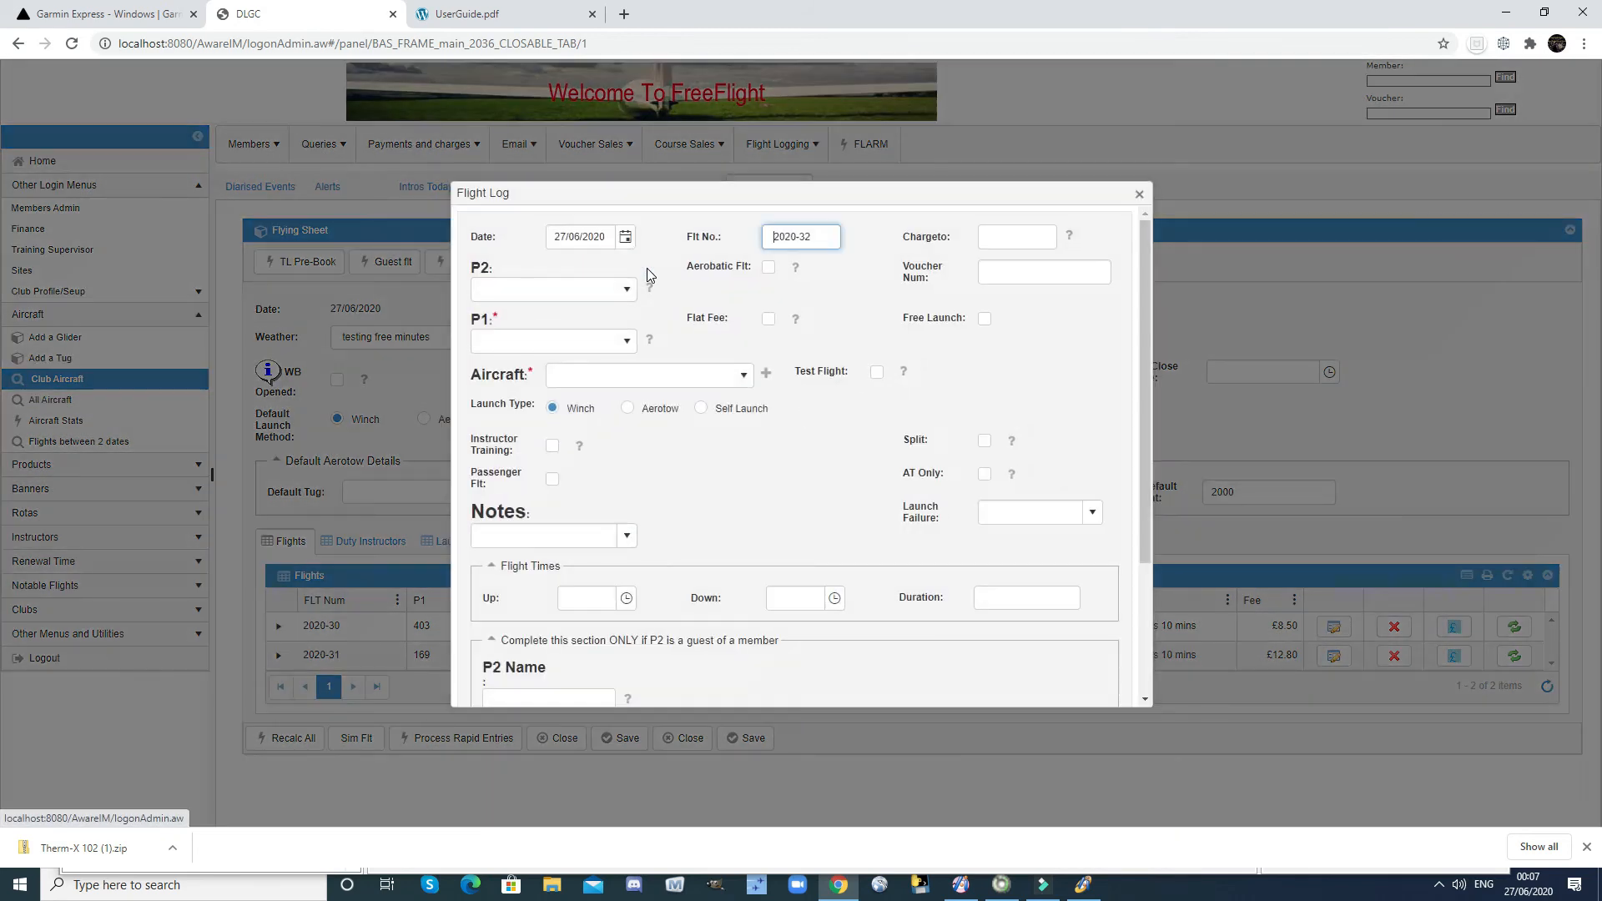
{"action": "left_click", "coordinate": [528, 341]}
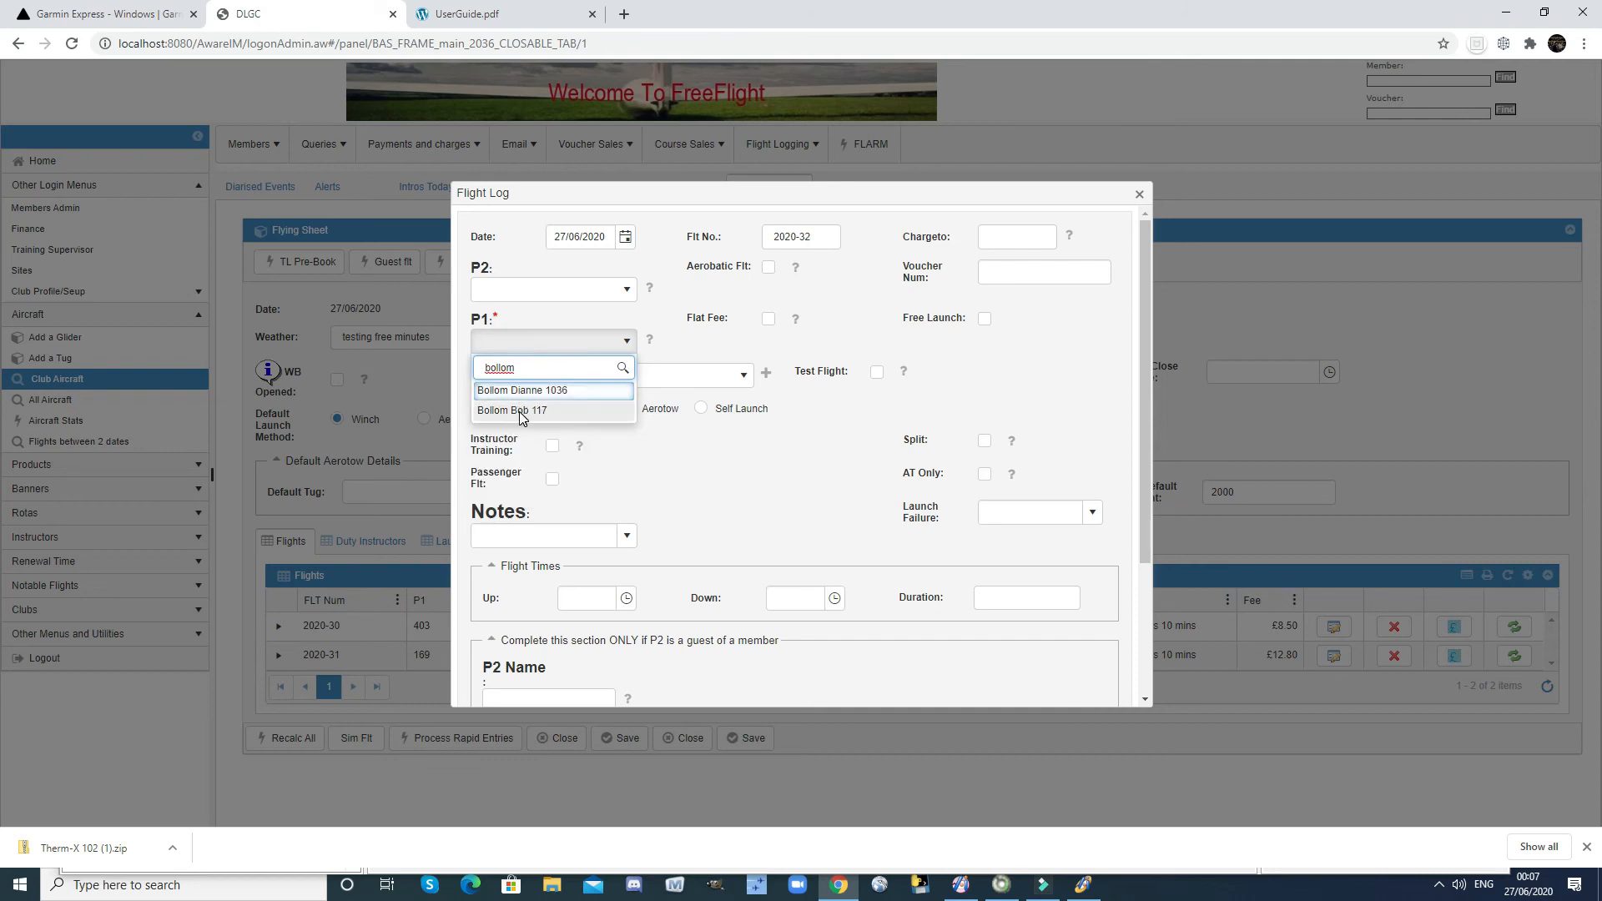
{"action": "left_click", "coordinate": [513, 409]}
{"action": "left_click", "coordinate": [741, 374]}
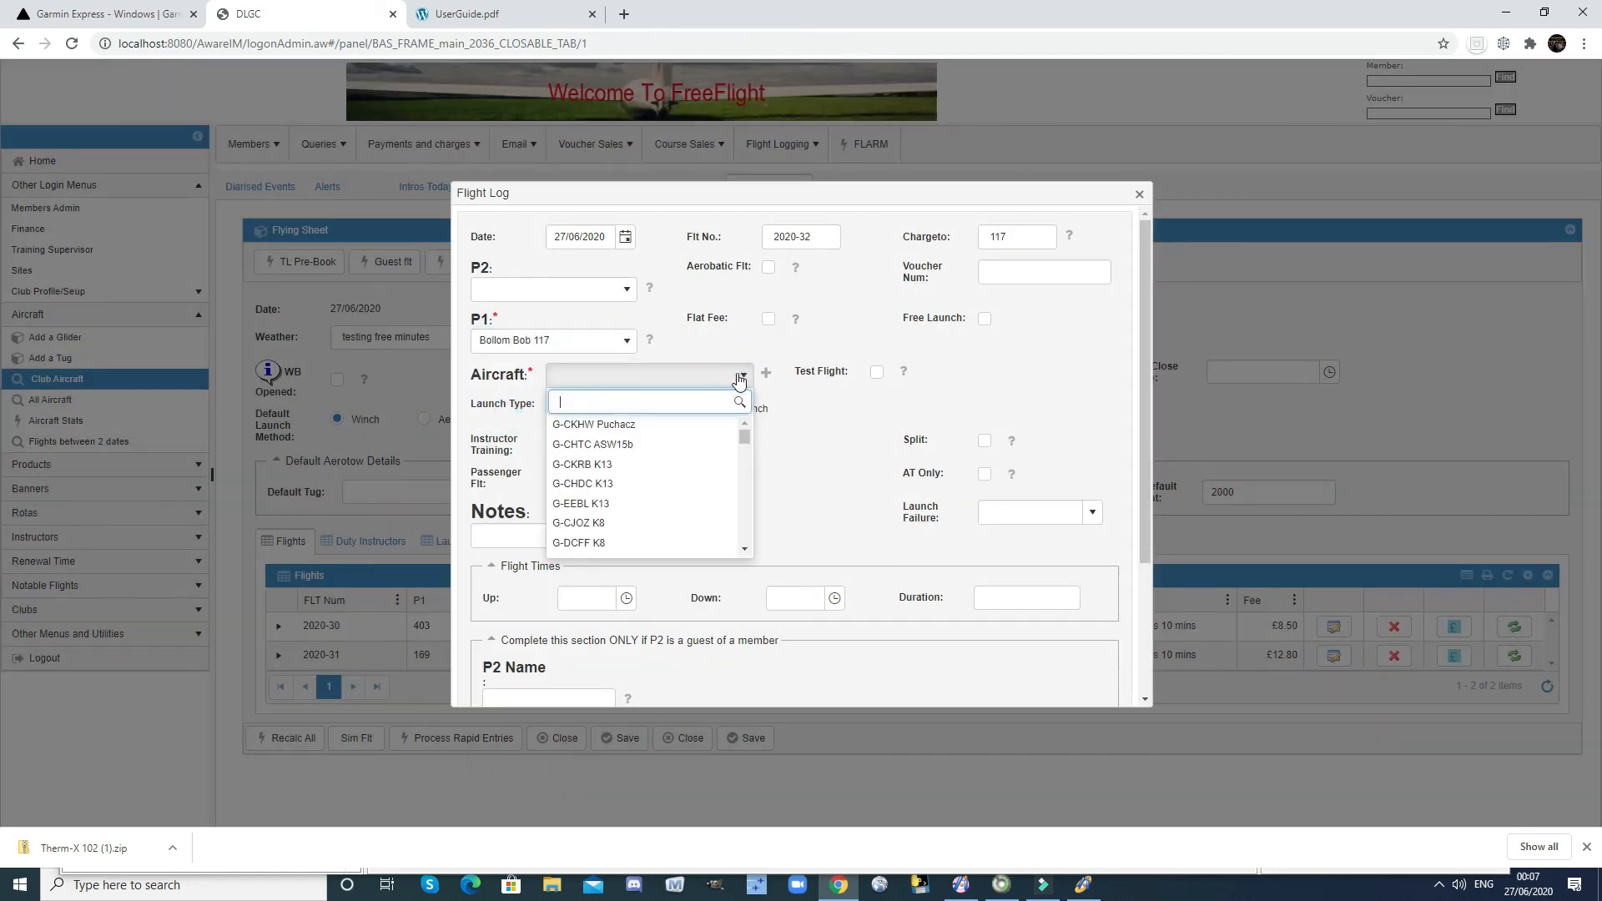
{"action": "left_click", "coordinate": [589, 523]}
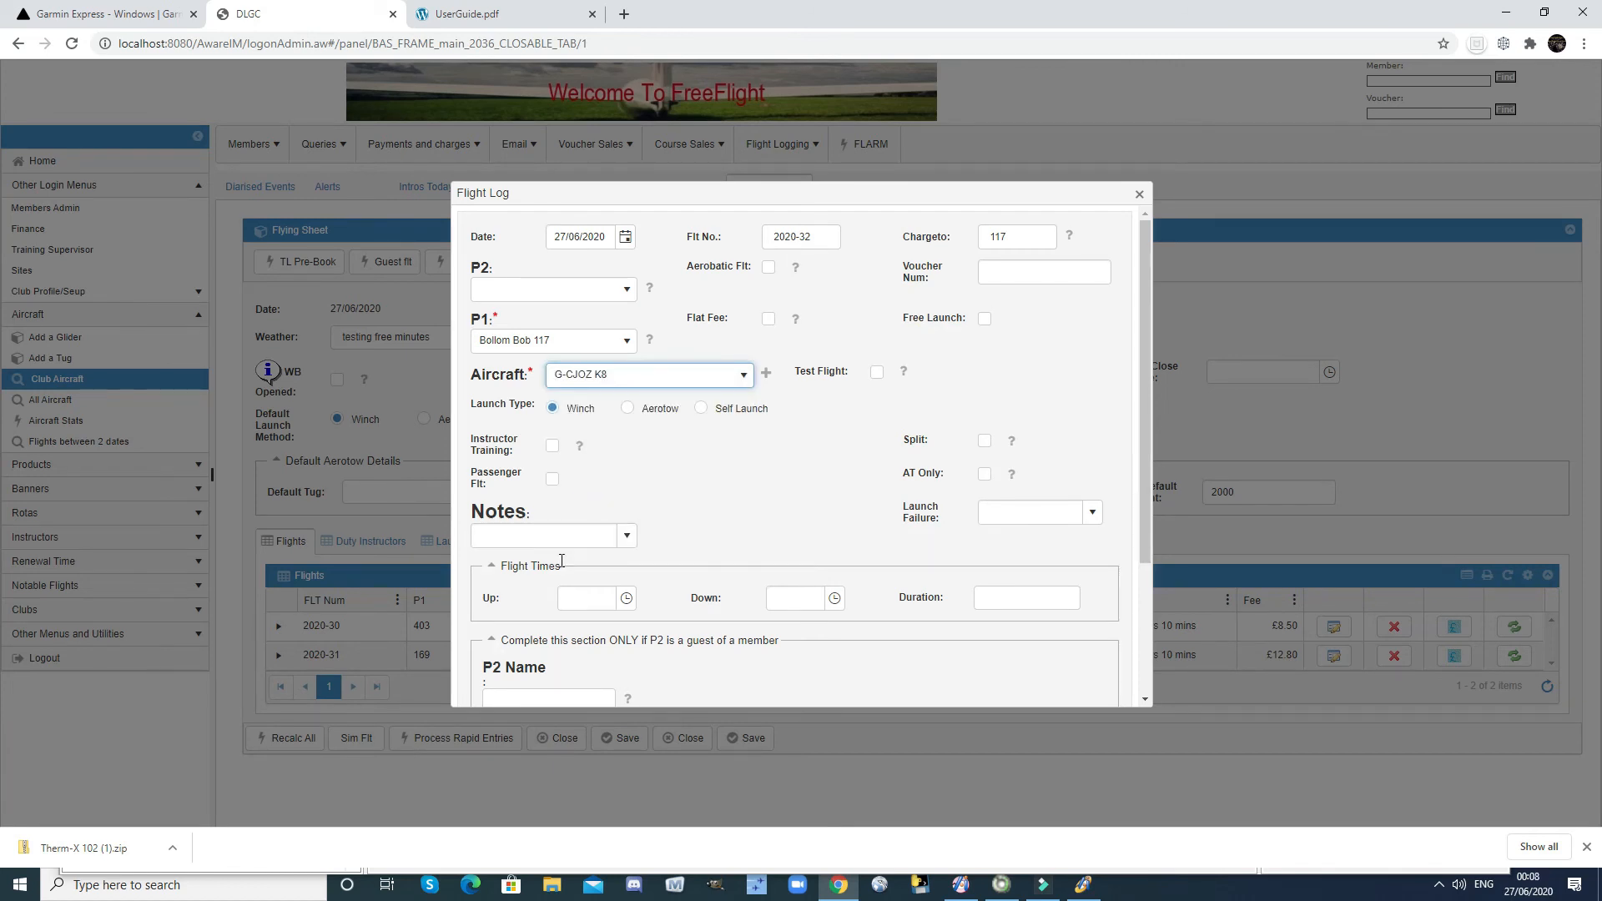
Set the third flight's up time to 11:30 and down time to 11:40, and create the flight.
{"action": "left_click", "coordinate": [589, 599]}
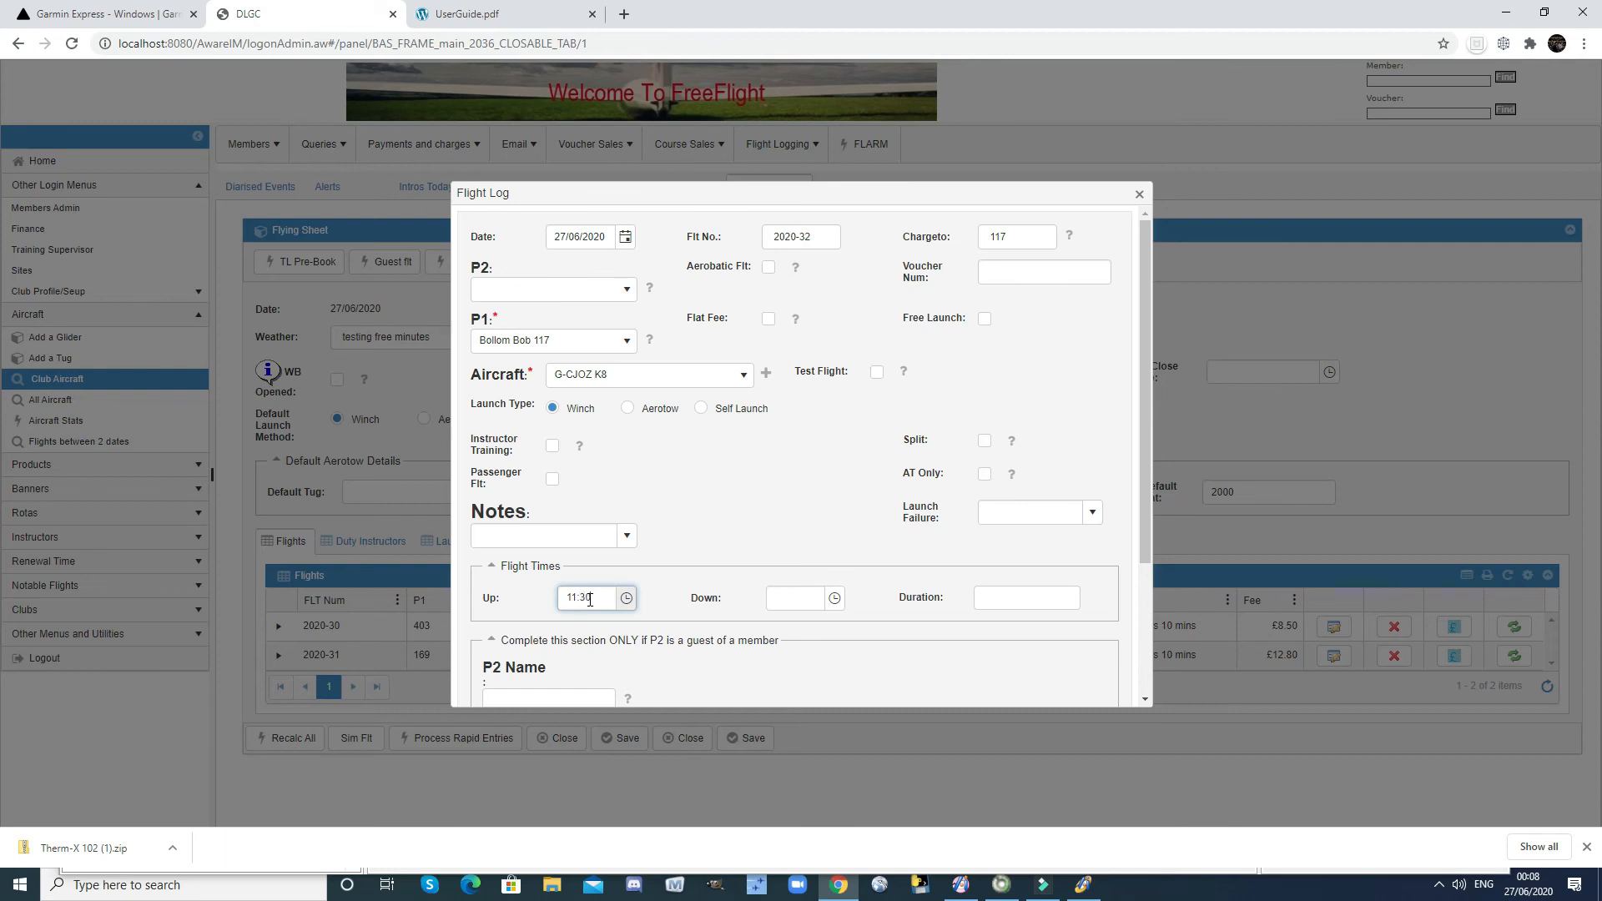
{"action": "left_click", "coordinate": [780, 598]}
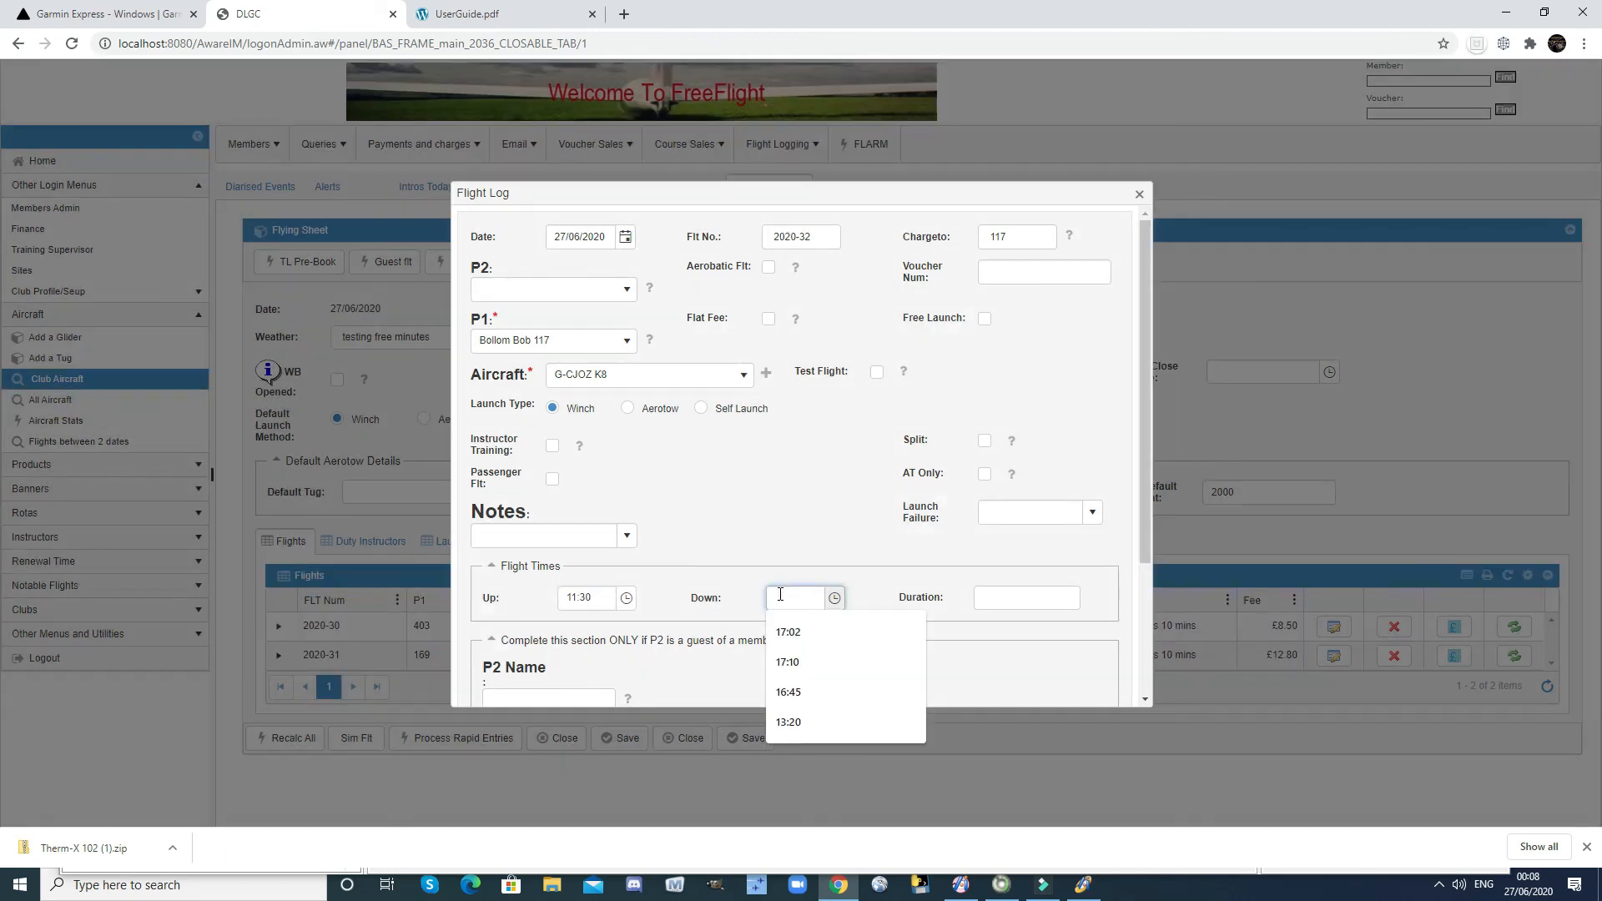
{"action": "type", "text": "11:40"}
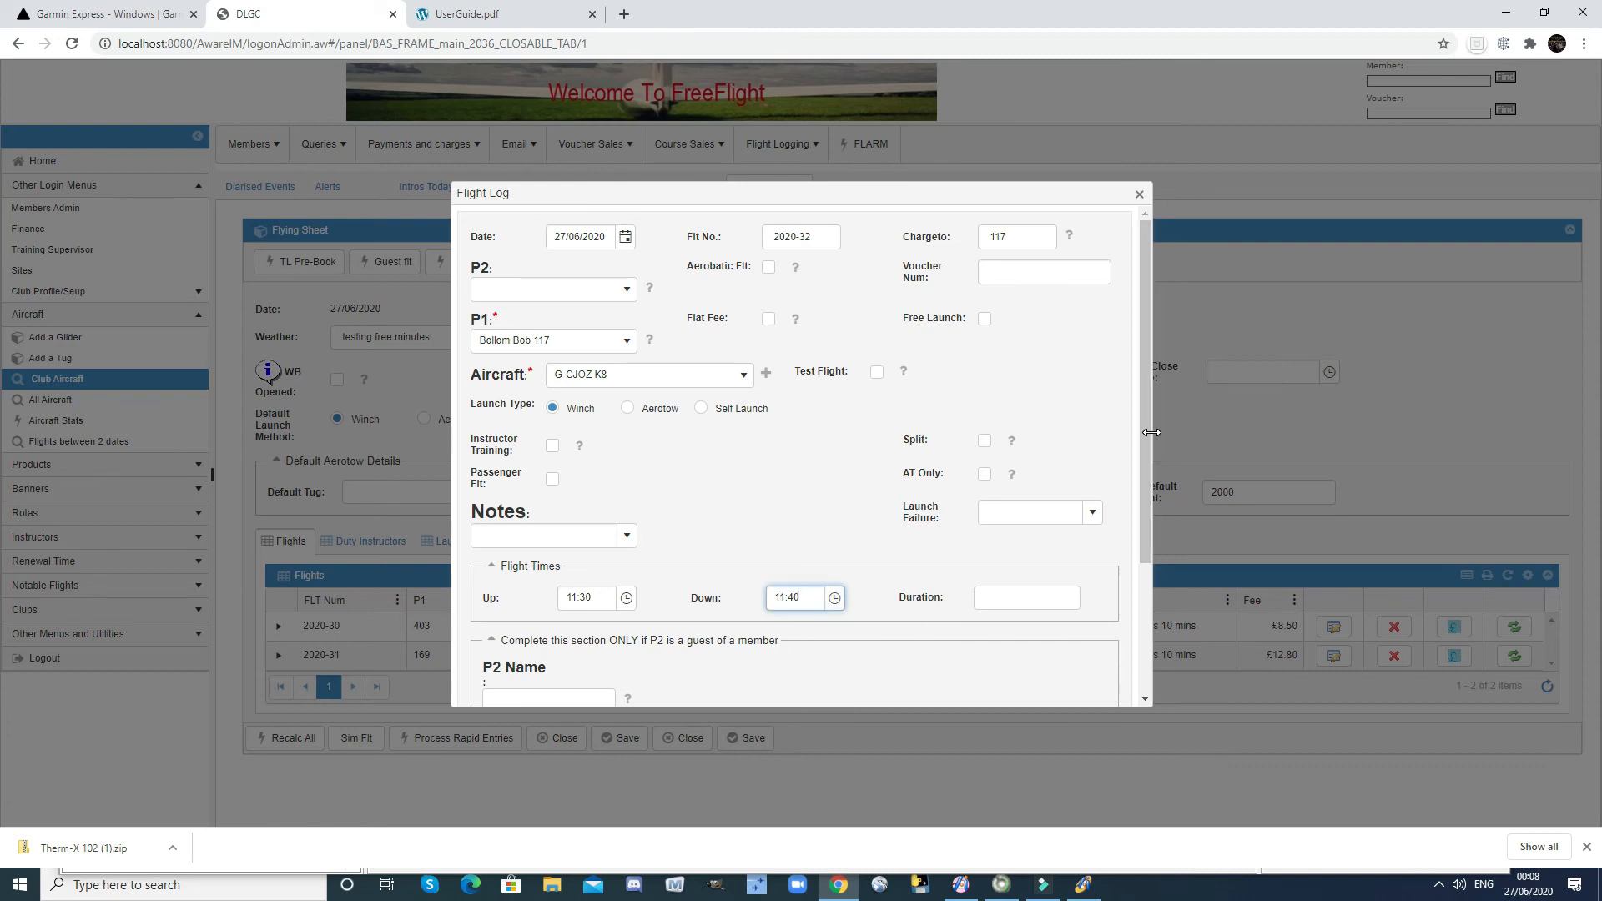
{"action": "left_click_drag", "start_coordinate": [1144, 423], "coordinate": [1127, 644]}
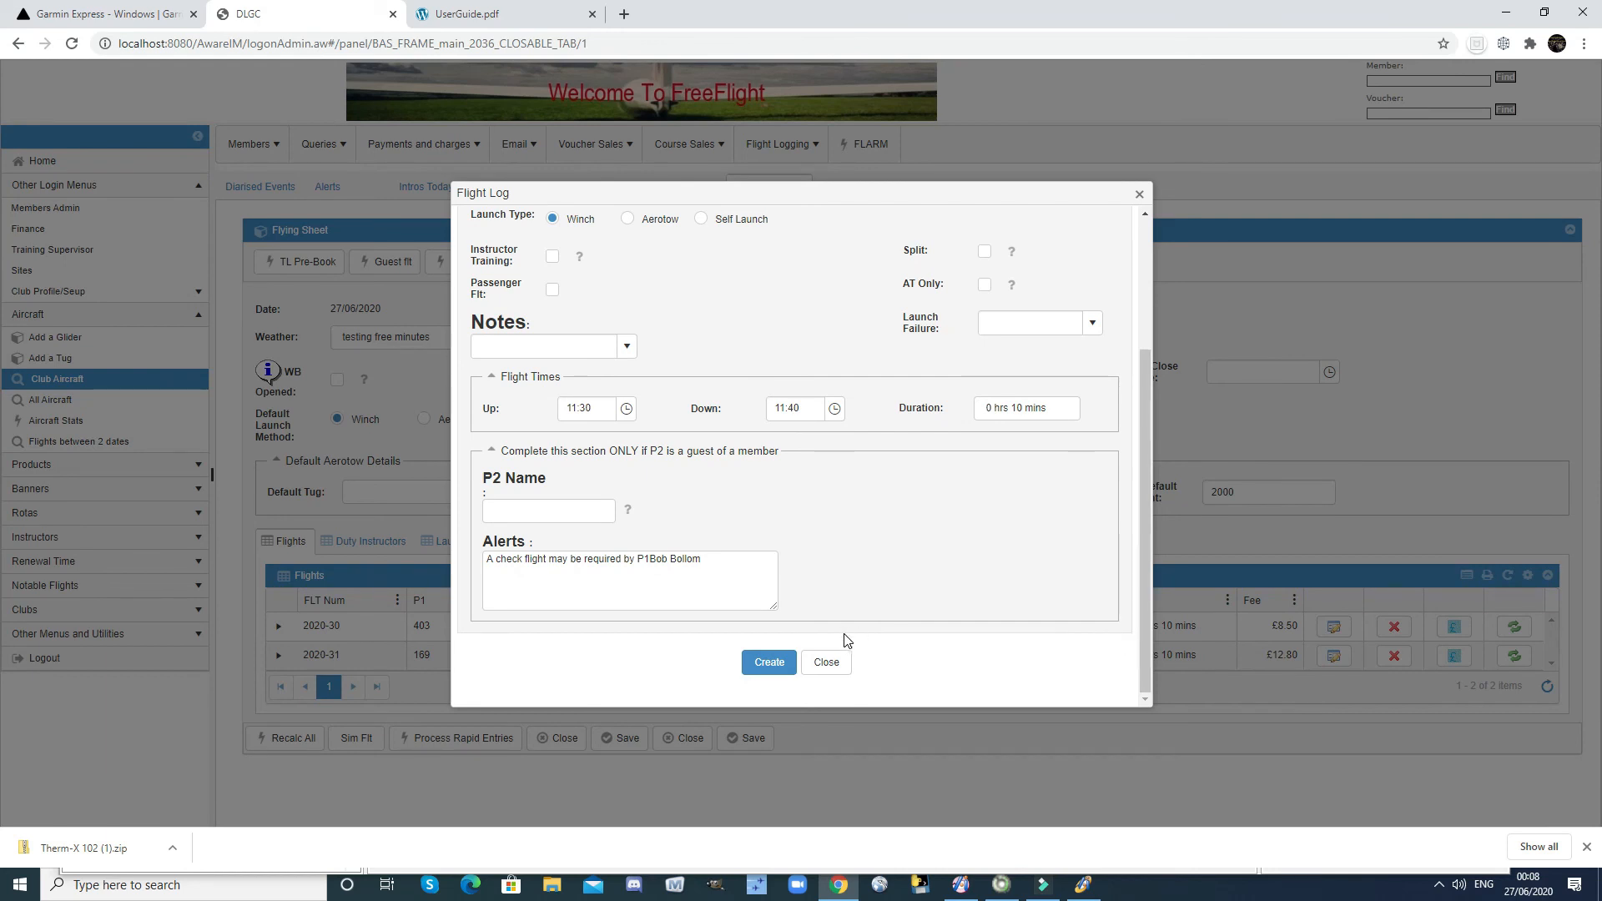
{"action": "left_click", "coordinate": [767, 661]}
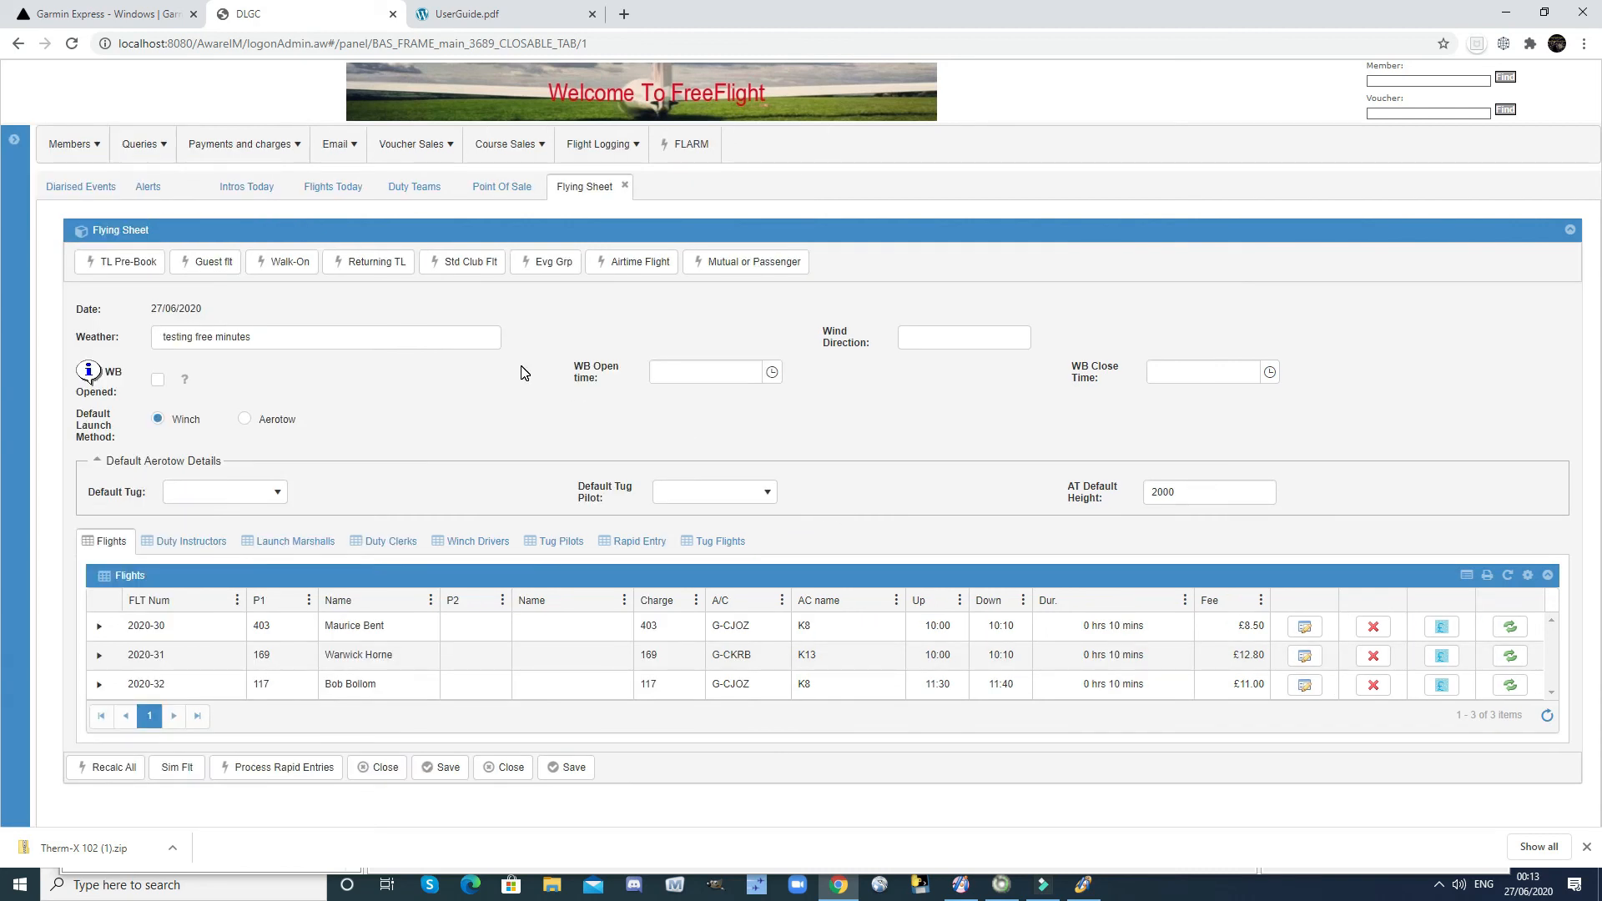
Start a fourth standard club flight with the first flight's member as P1 and G-CJOZ K8 as the aircraft.
{"action": "left_click", "coordinate": [466, 264]}
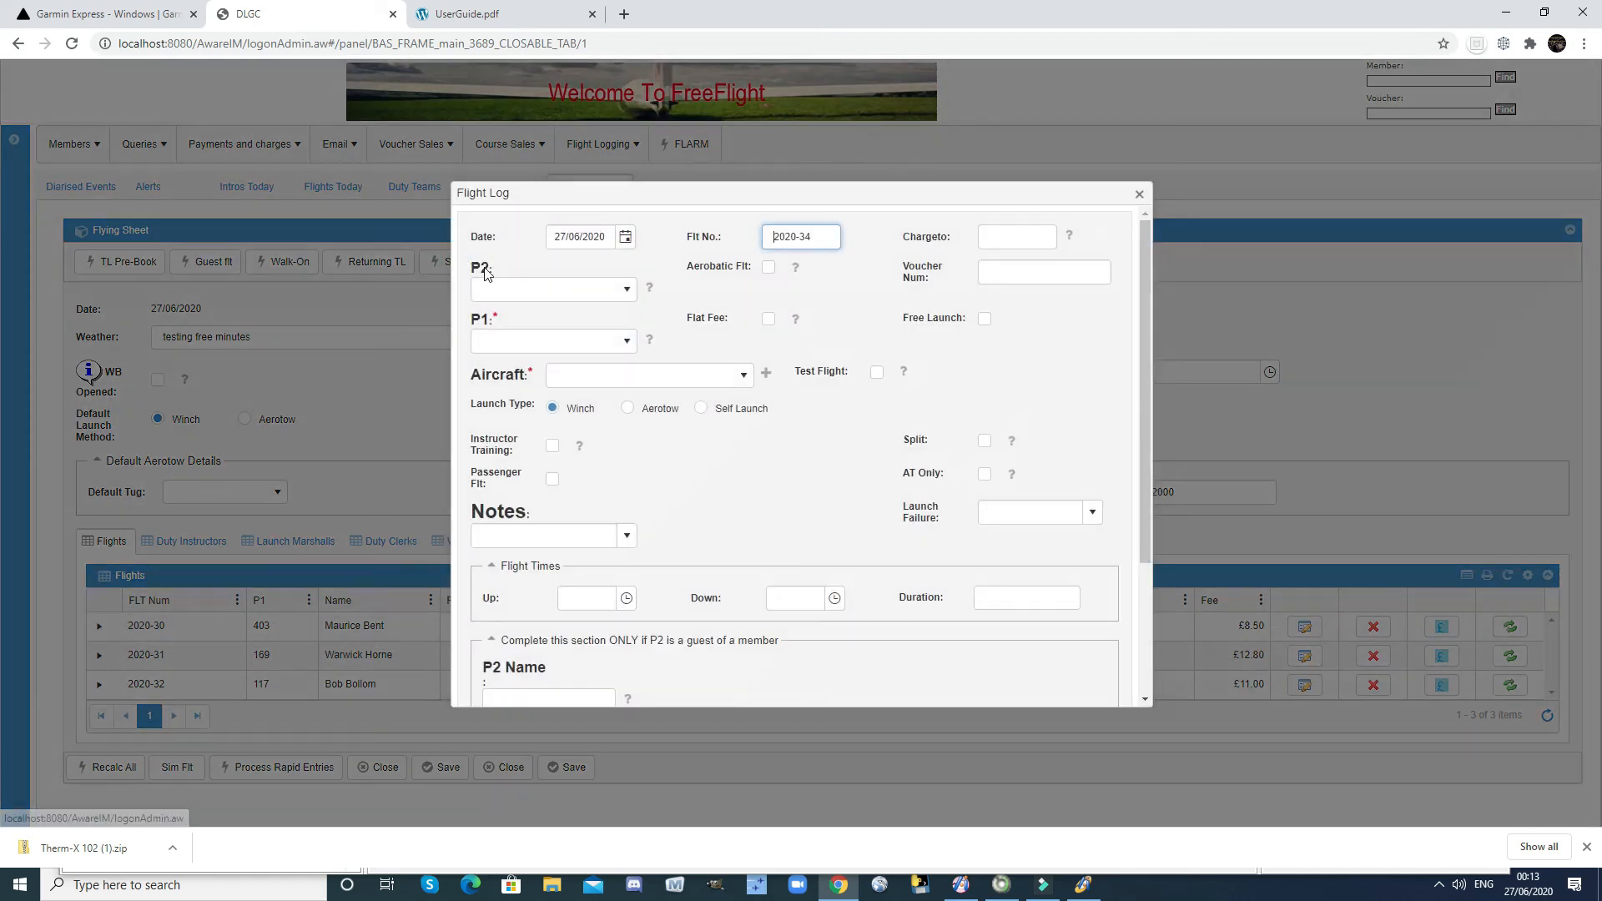
{"action": "left_click", "coordinate": [545, 338]}
{"action": "type", "text": "bent"}
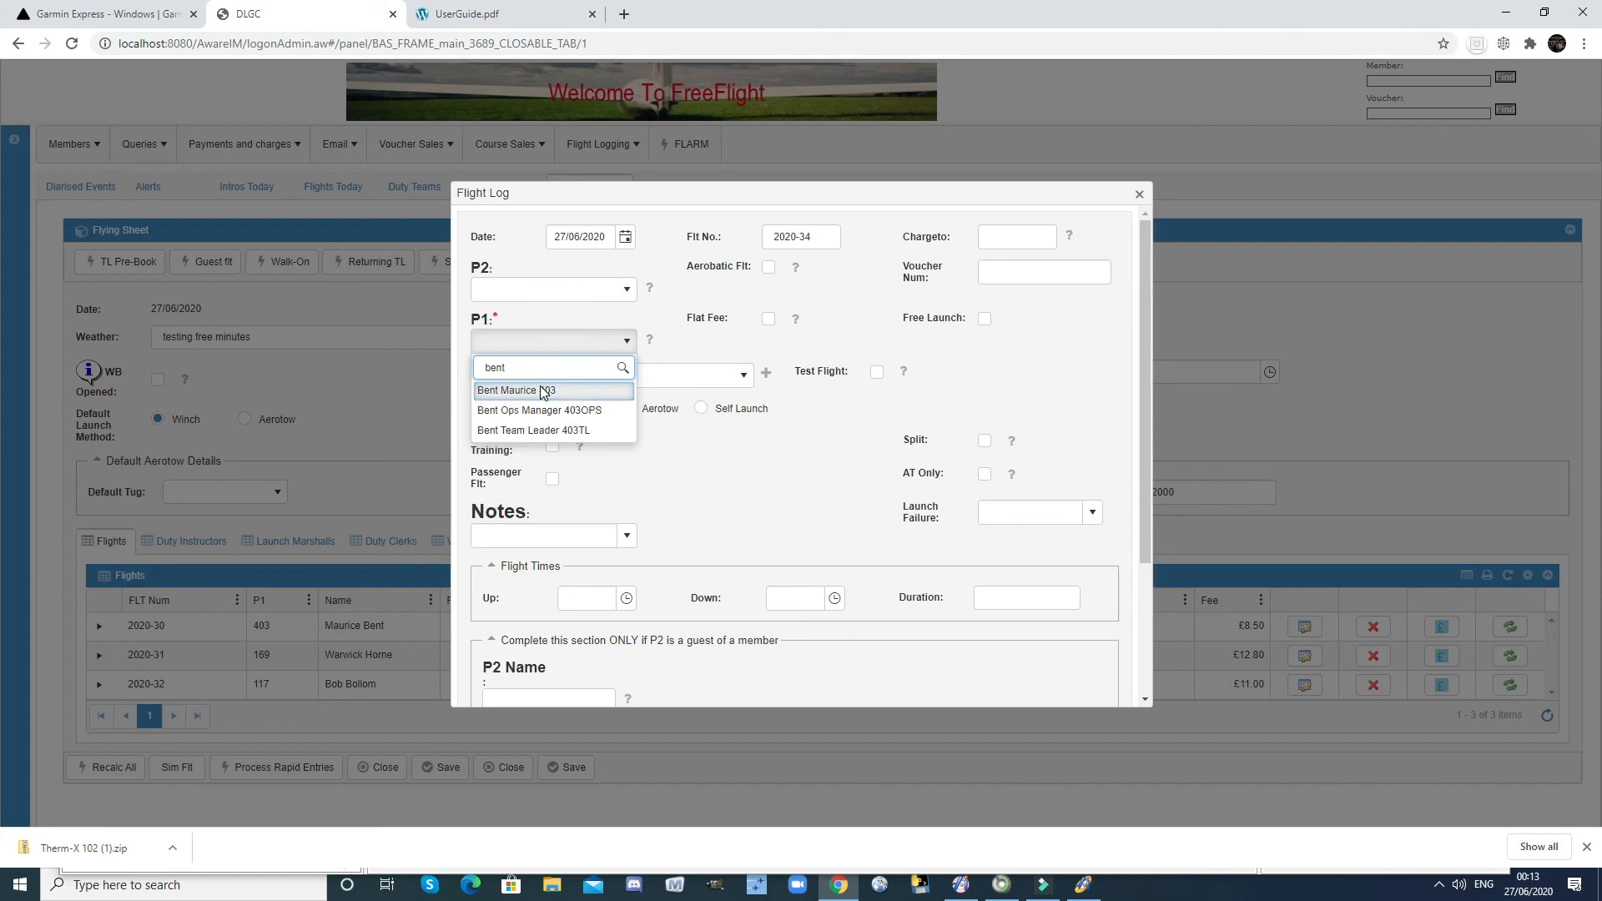
{"action": "left_click", "coordinate": [539, 386]}
{"action": "left_click", "coordinate": [683, 377]}
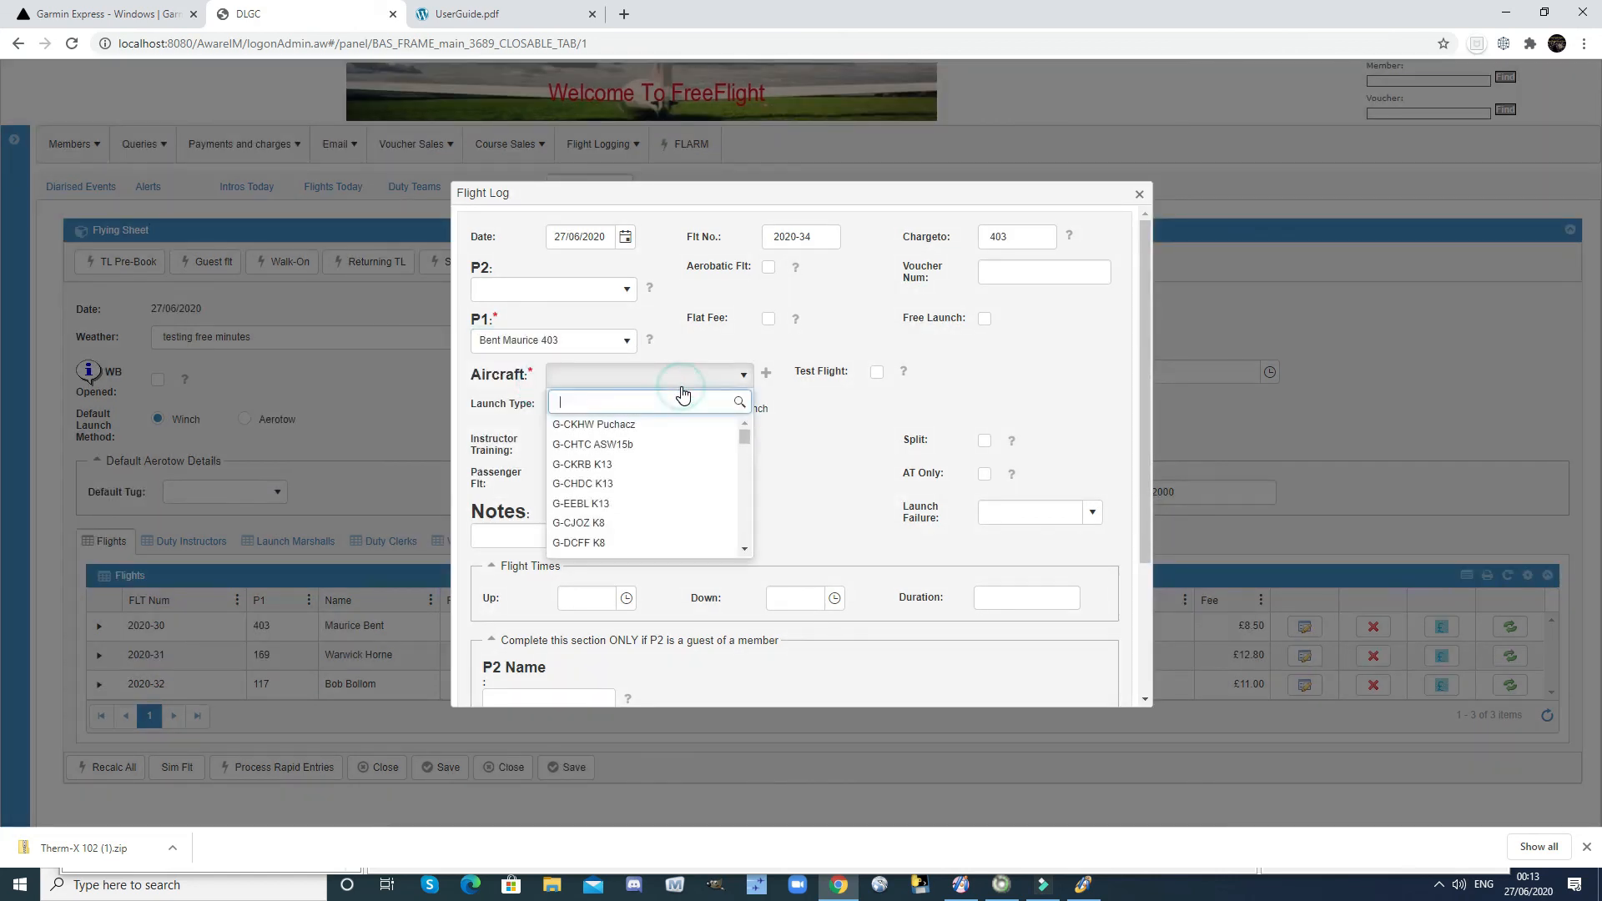
{"action": "left_click", "coordinate": [579, 524]}
Set the fourth flight's up time to 17:20 and down time to 17:30, and create the flight.
{"action": "left_click", "coordinate": [588, 599]}
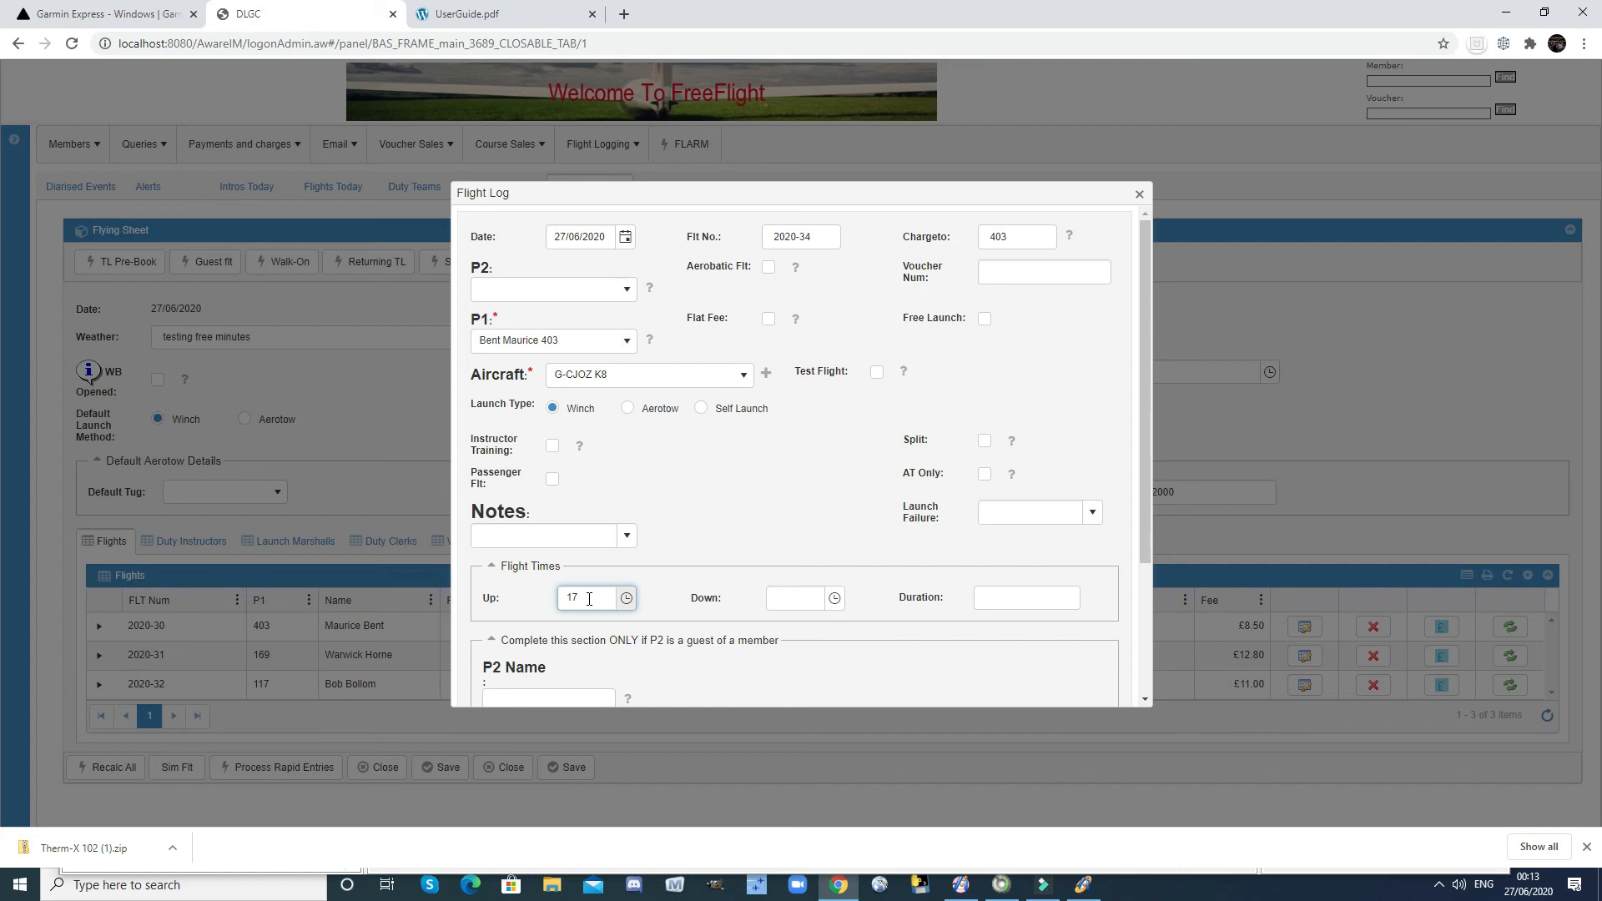
{"action": "type", "text": "17:20"}
{"action": "key", "text": "Tab"}
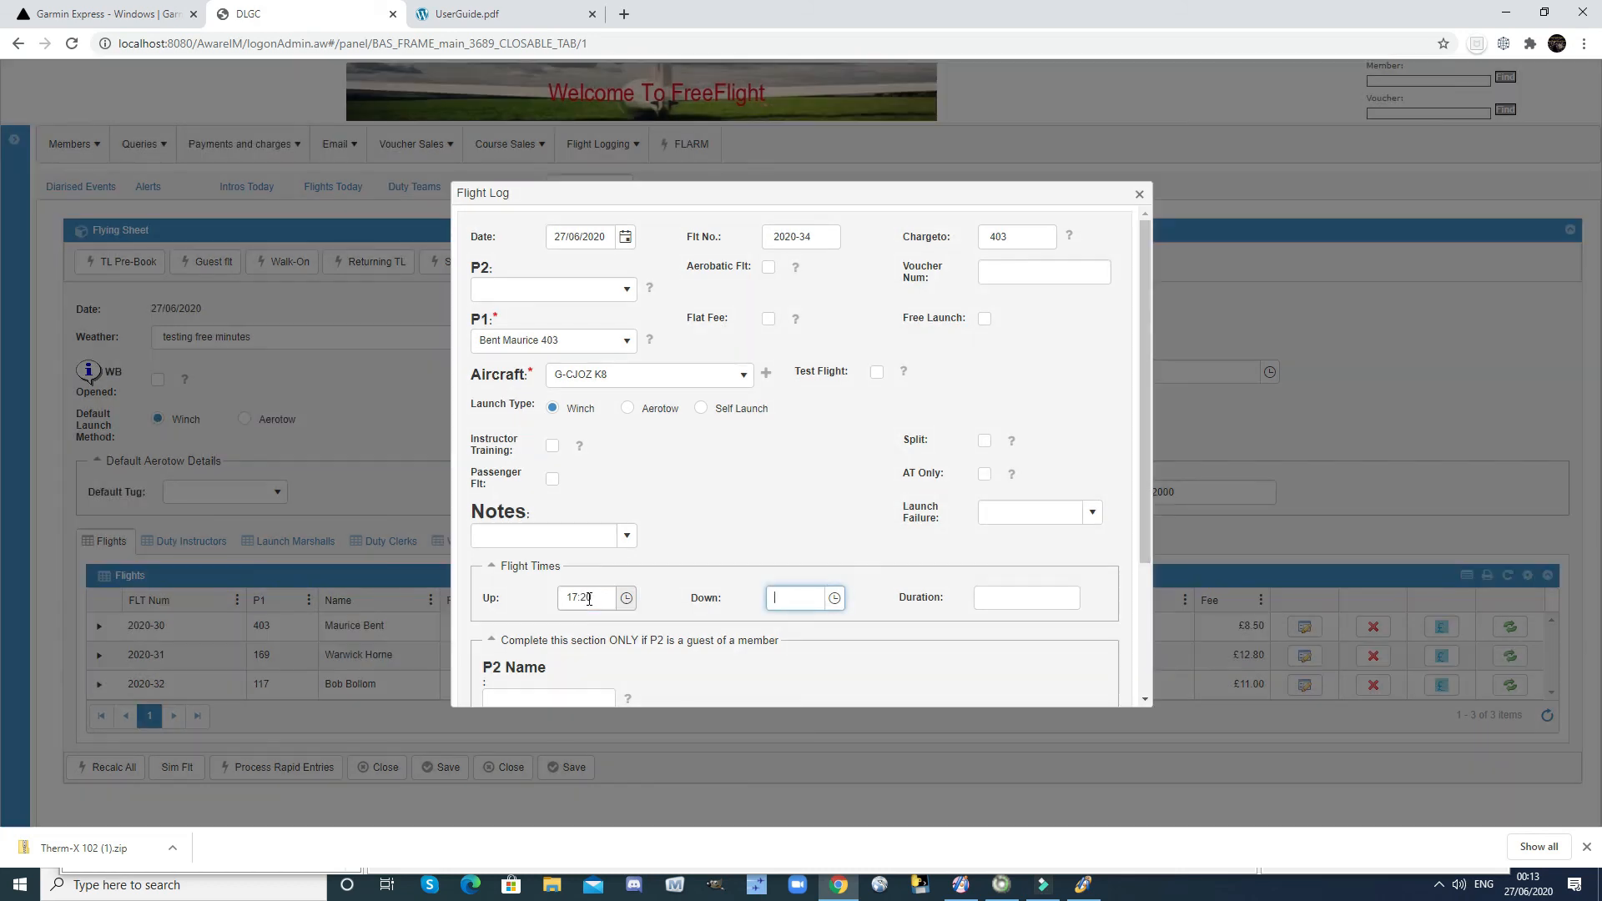
{"action": "type", "text": "17"}
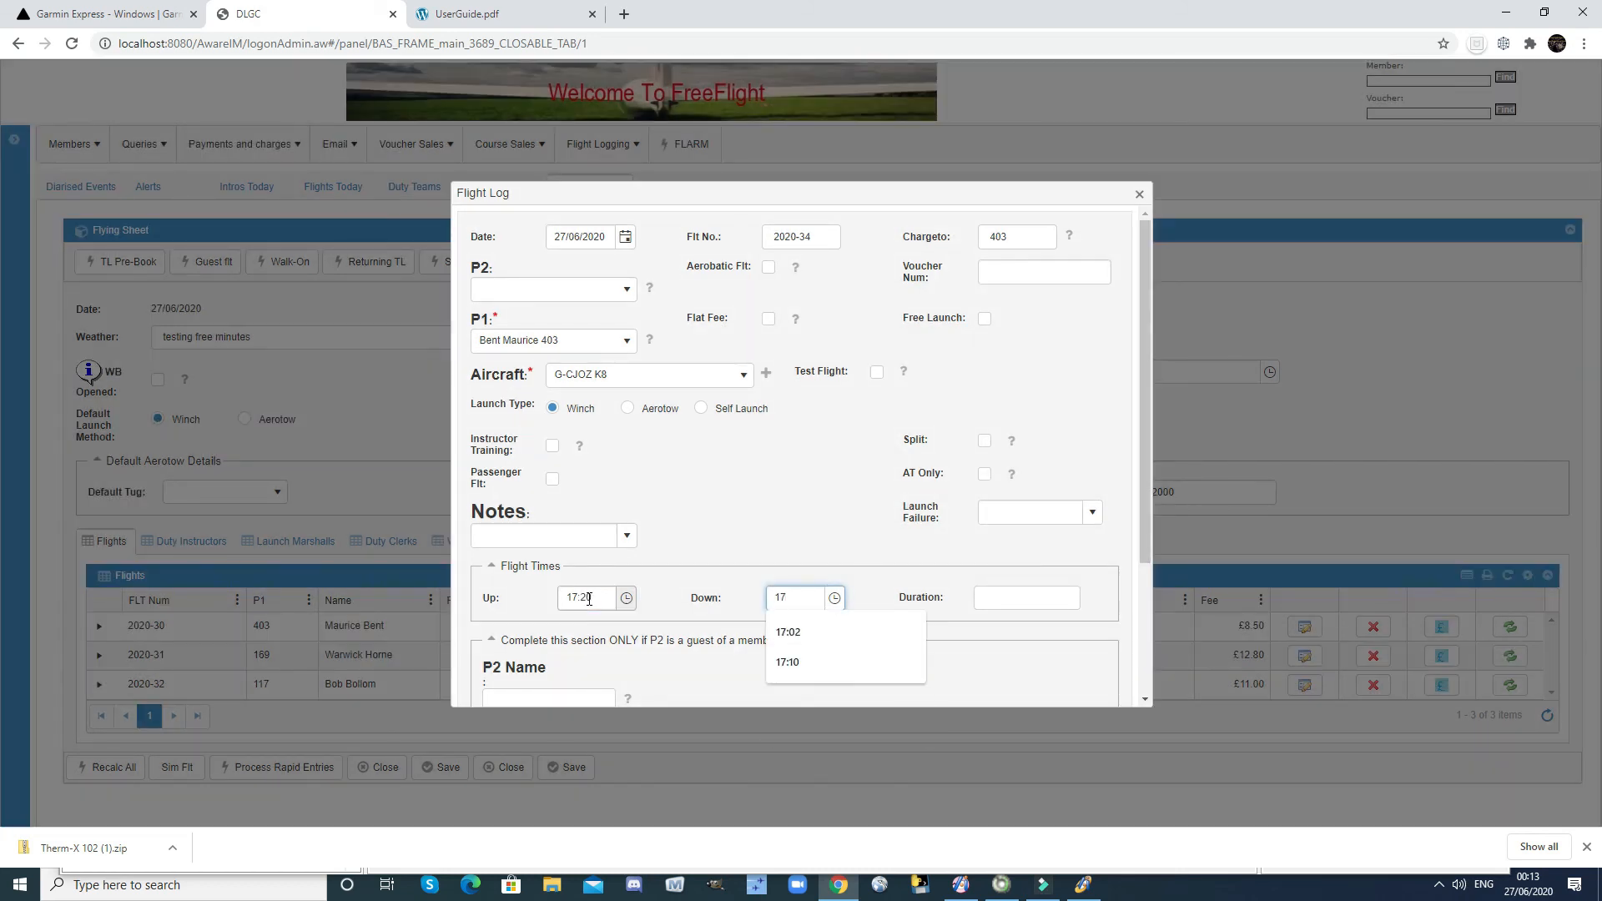
{"action": "type", "text": ":30"}
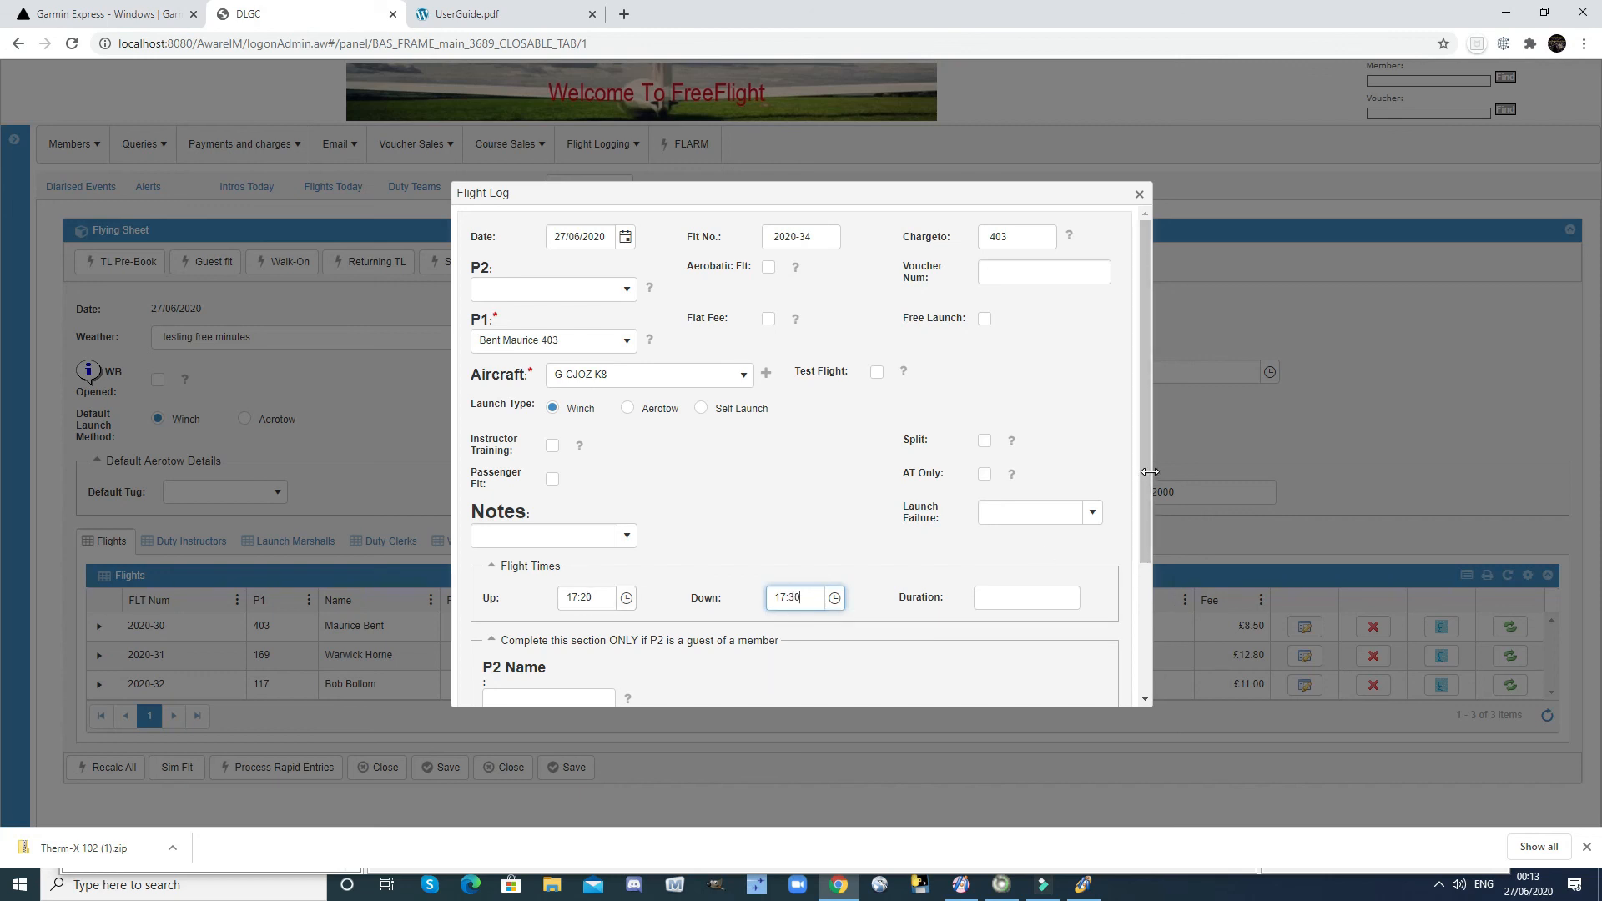
{"action": "left_click_drag", "start_coordinate": [1148, 467], "coordinate": [1174, 668]}
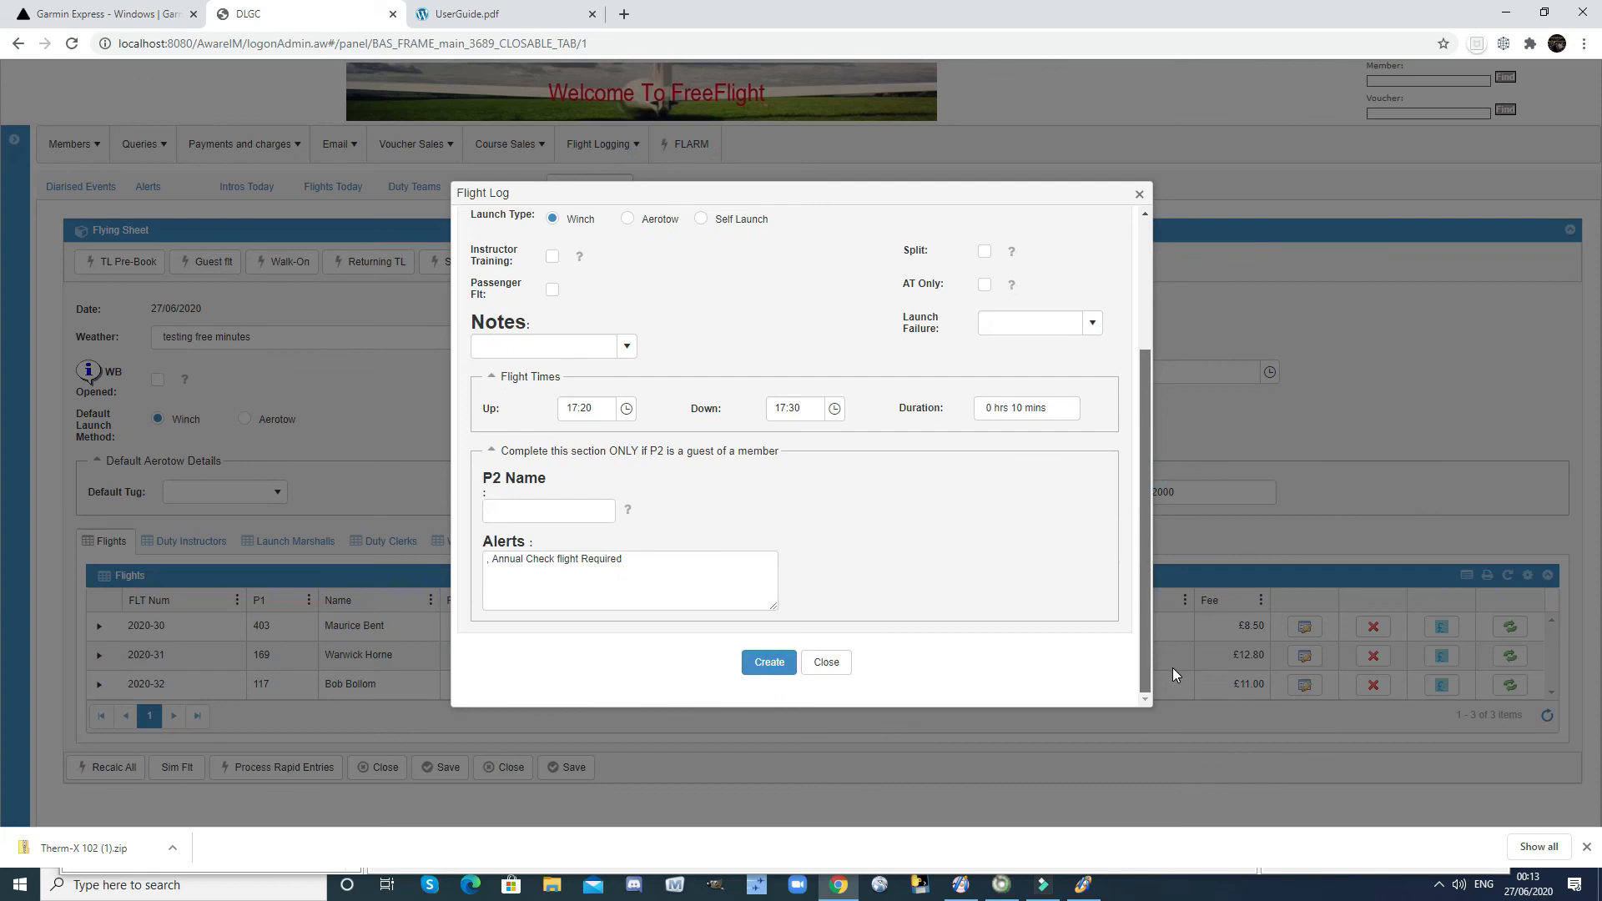
{"action": "left_click", "coordinate": [769, 663]}
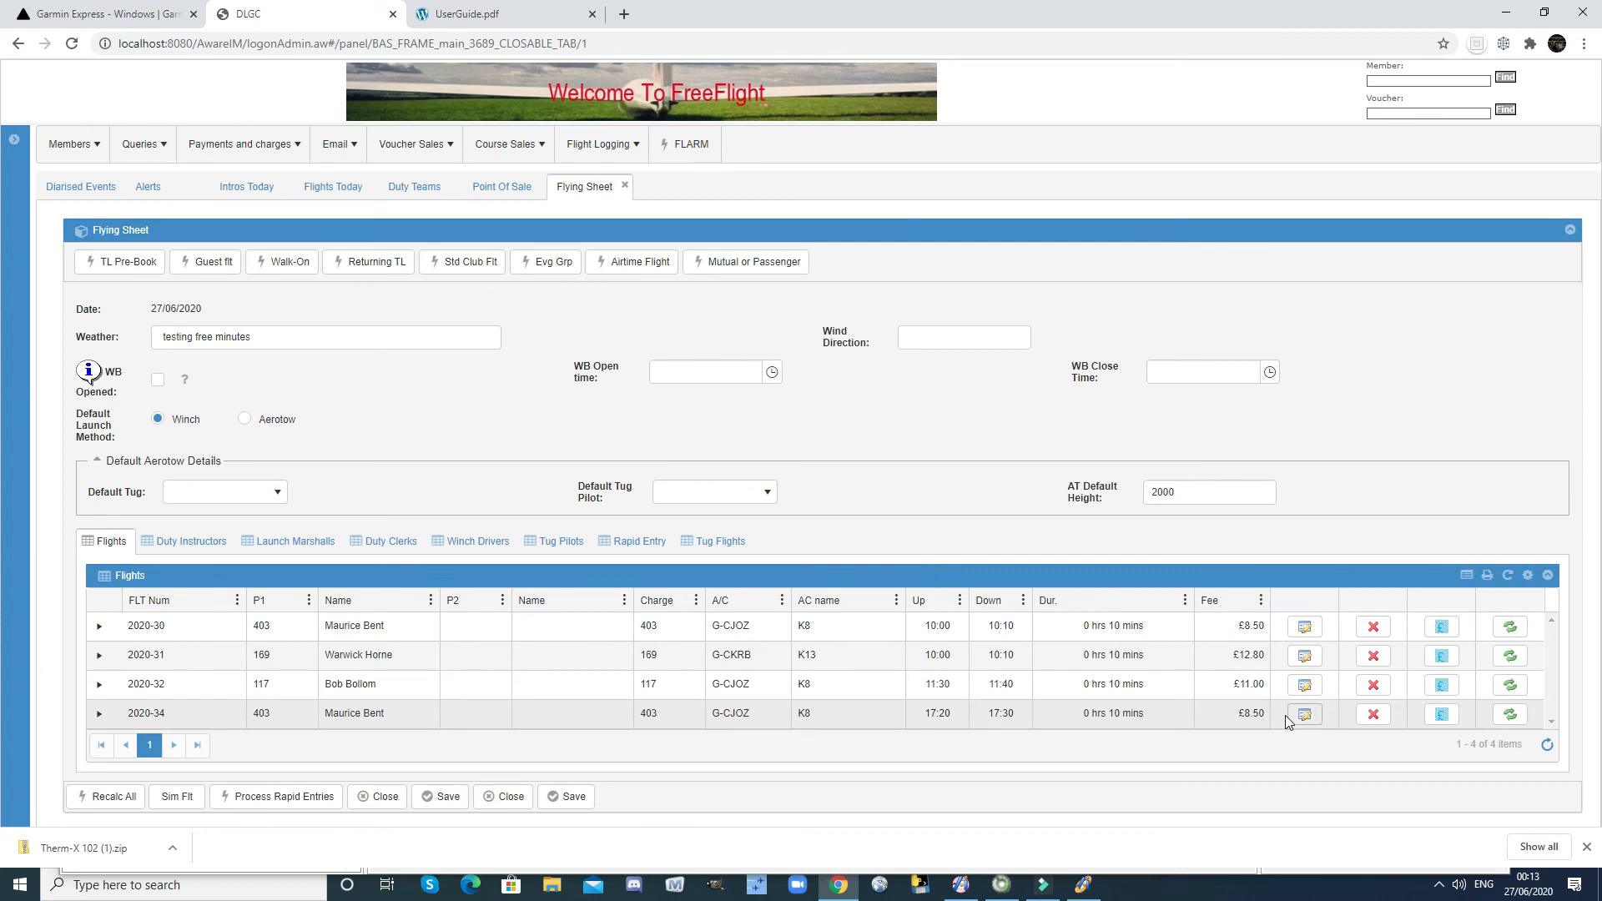
Start a fifth standard club flight with the second flight's member as P1 and G-CKRB K13 as the aircraft.
{"action": "left_click", "coordinate": [474, 272]}
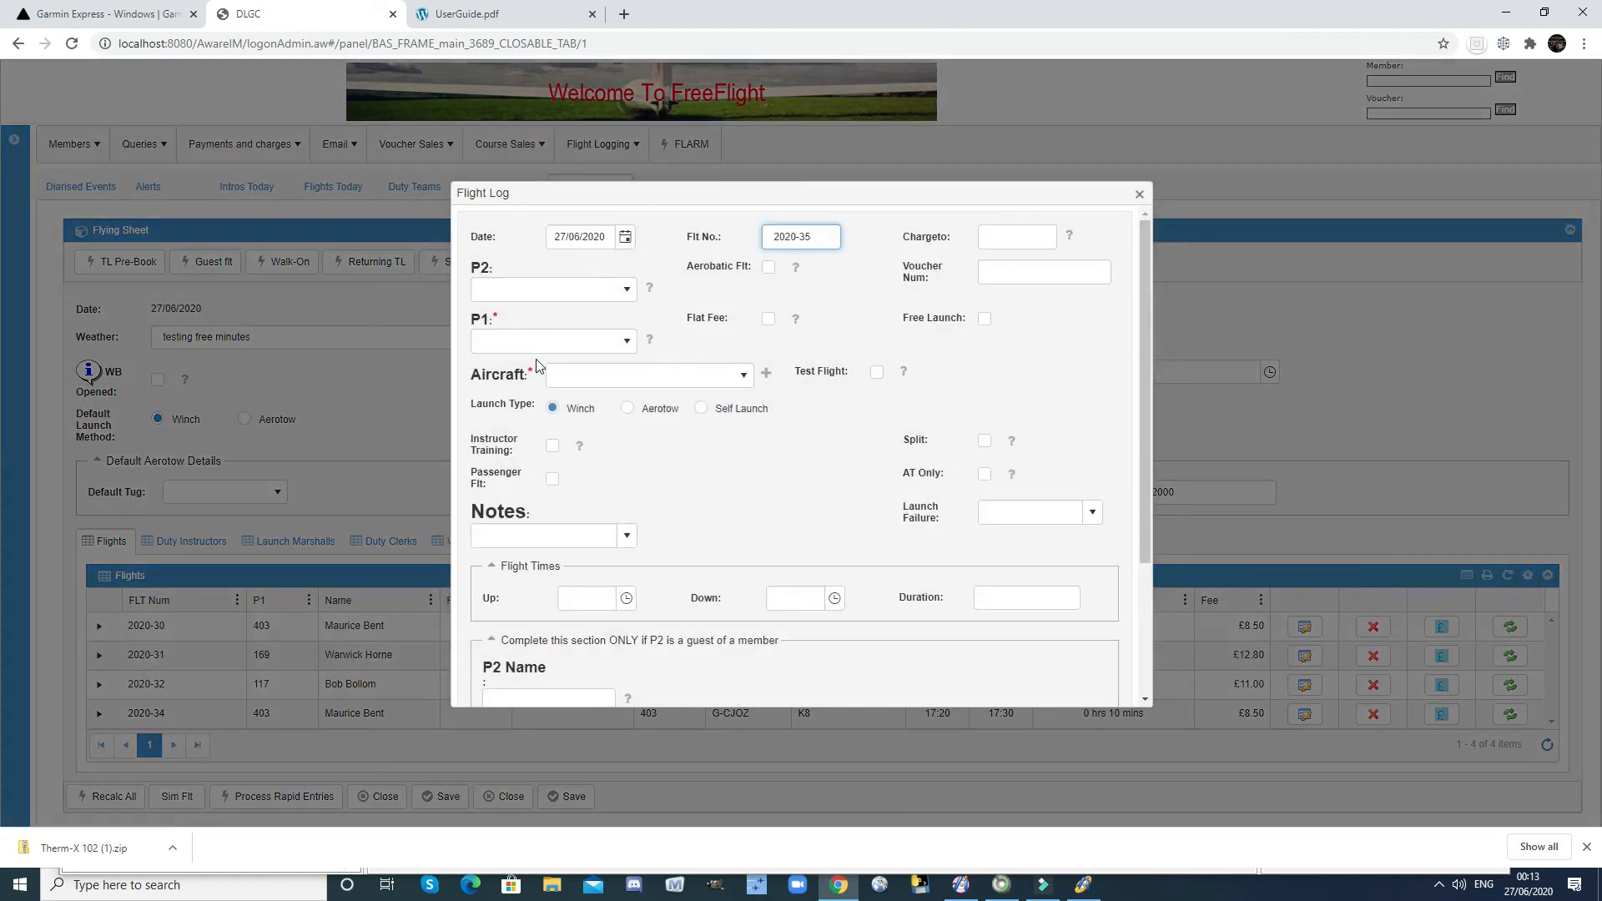
{"action": "left_click", "coordinate": [542, 344]}
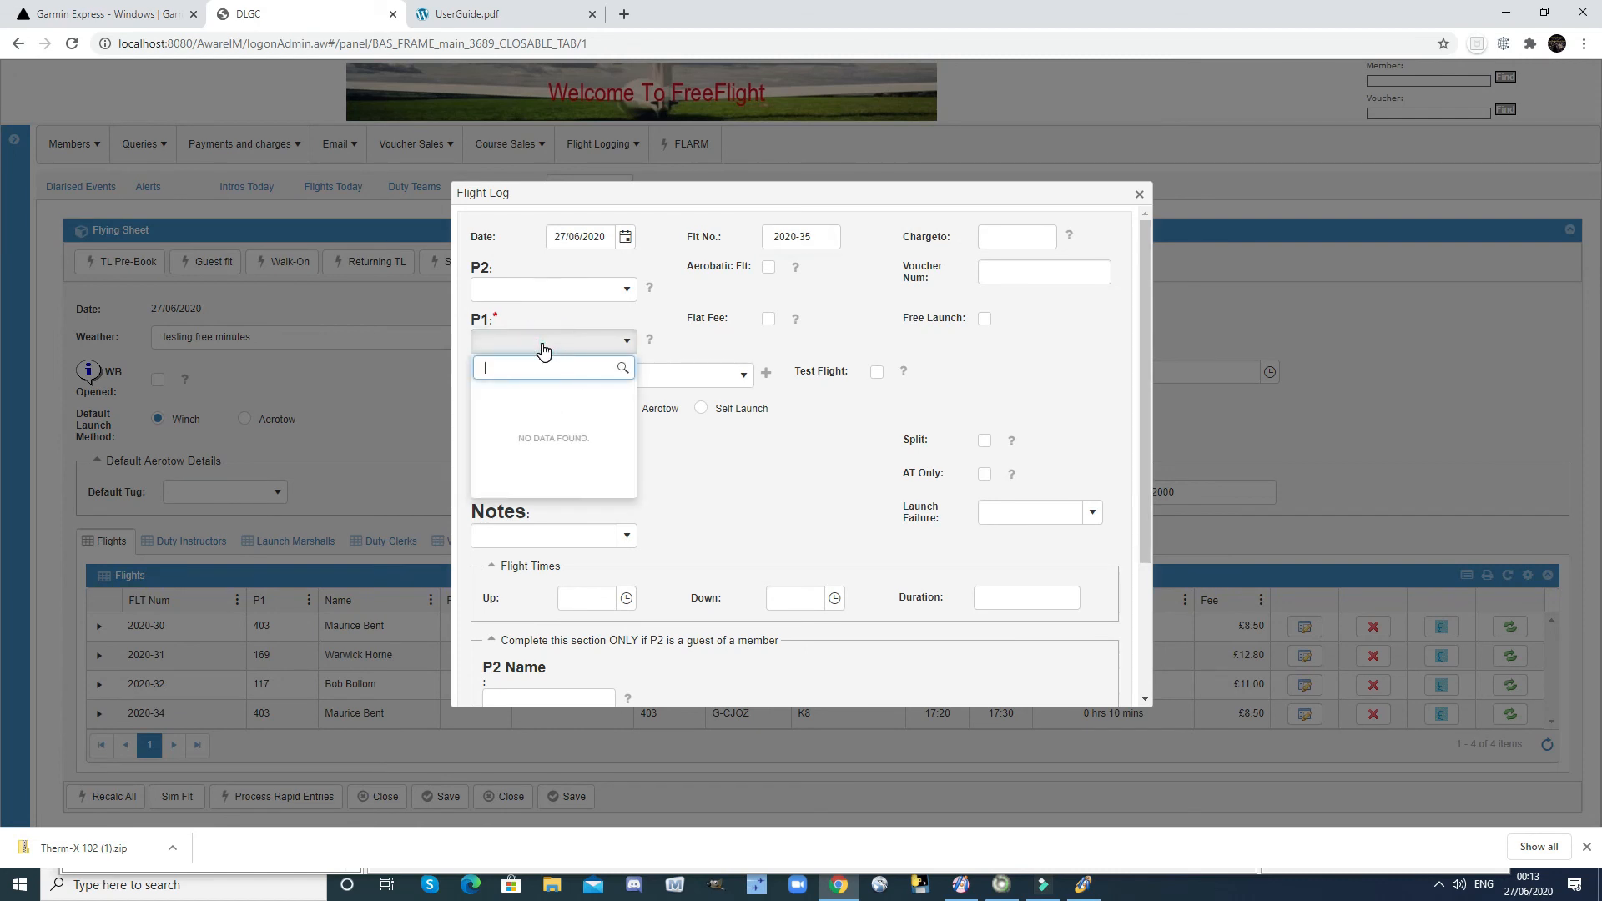
{"action": "type", "text": "horne"}
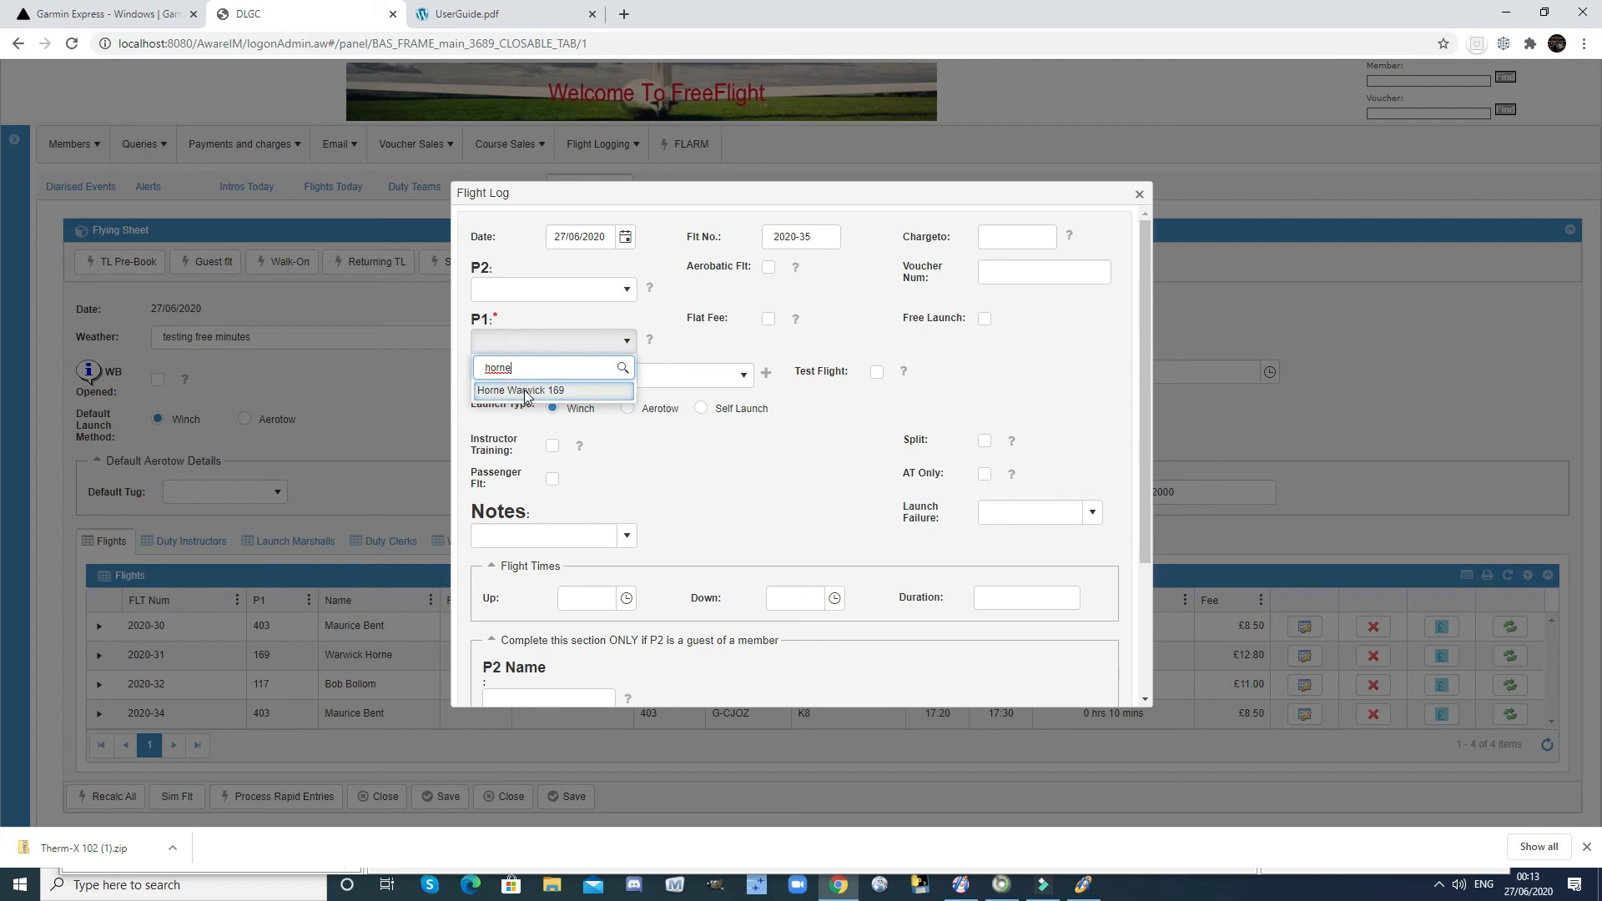
{"action": "left_click", "coordinate": [524, 389]}
{"action": "left_click", "coordinate": [643, 375]}
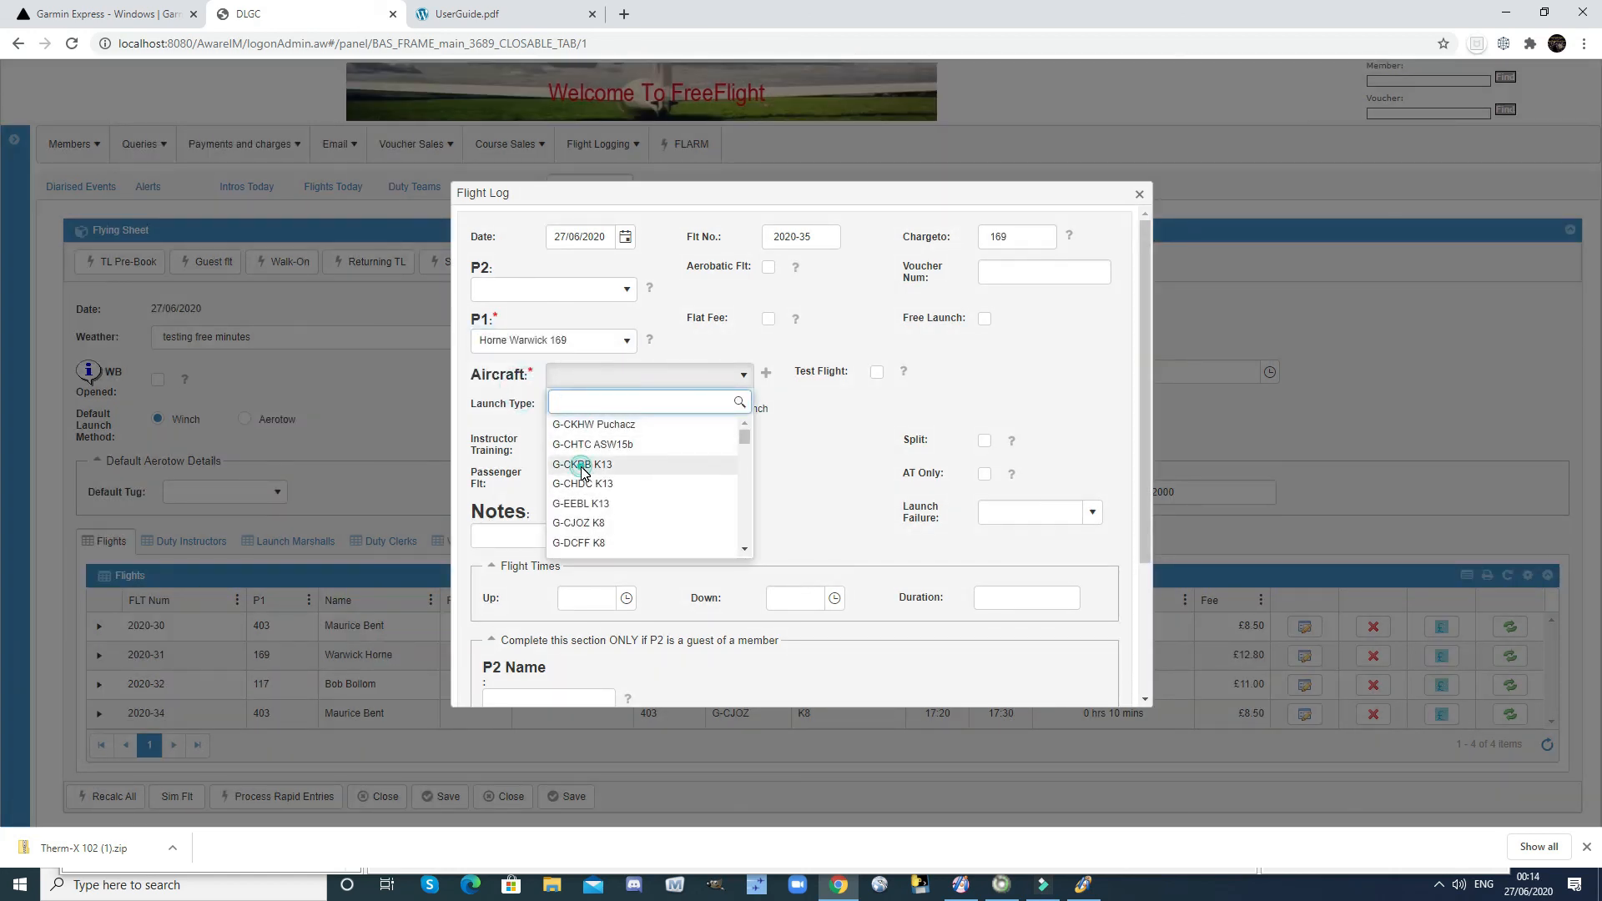
{"action": "left_click", "coordinate": [581, 465]}
Set the fifth flight's up time to 17:40 and down time to 17:50, and create the flight.
{"action": "left_click", "coordinate": [582, 598]}
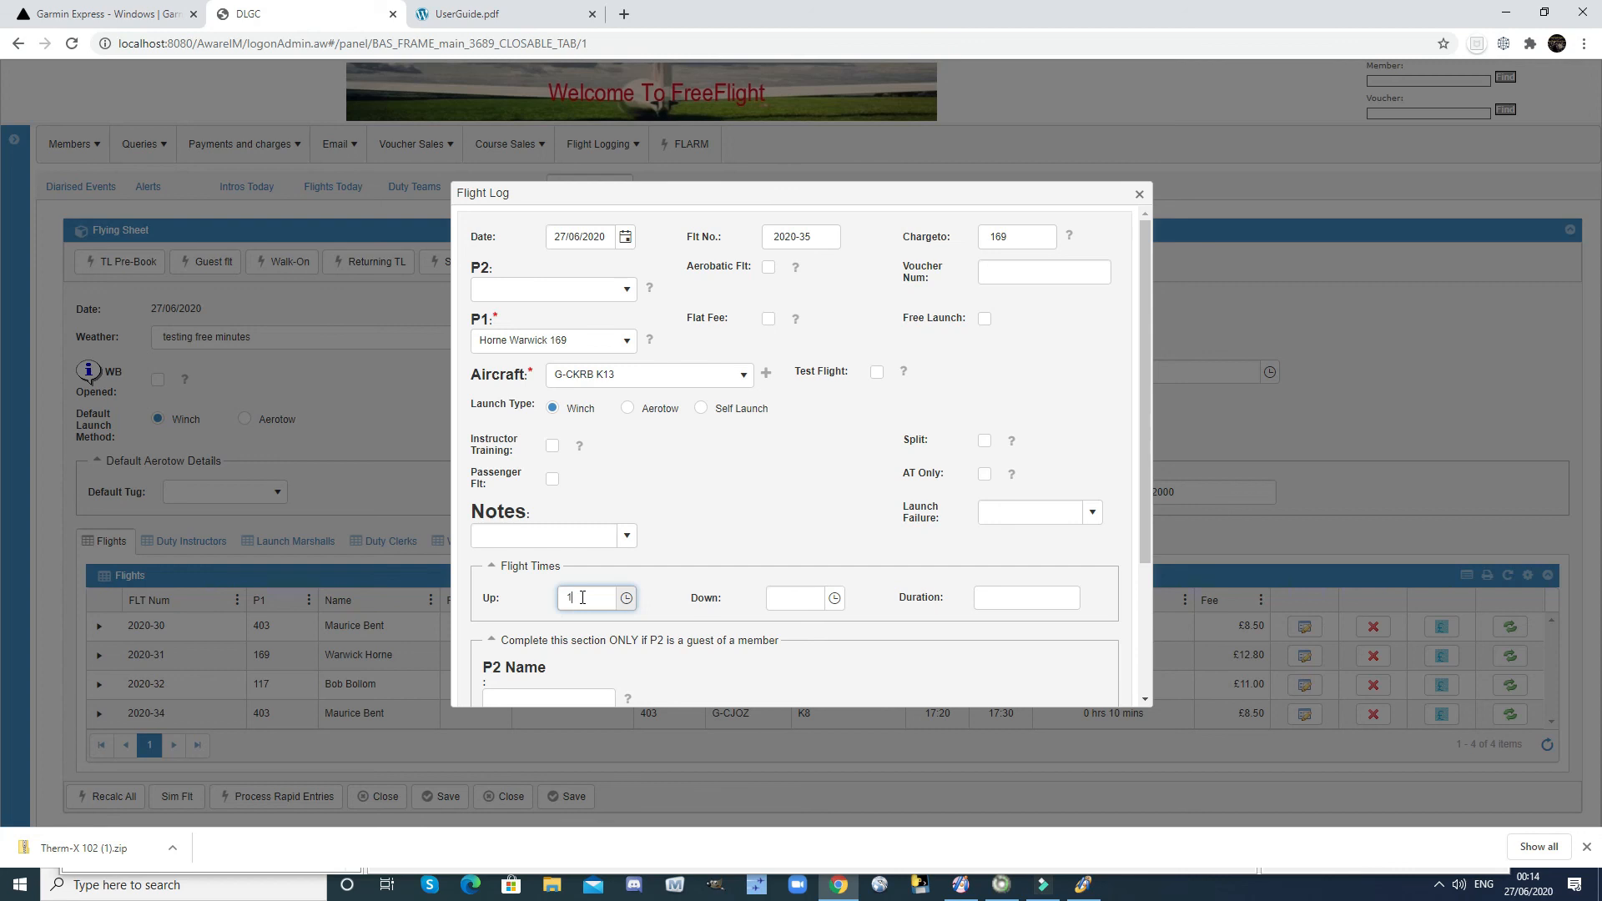
{"action": "type", "text": "17:40"}
{"action": "left_click", "coordinate": [794, 598]}
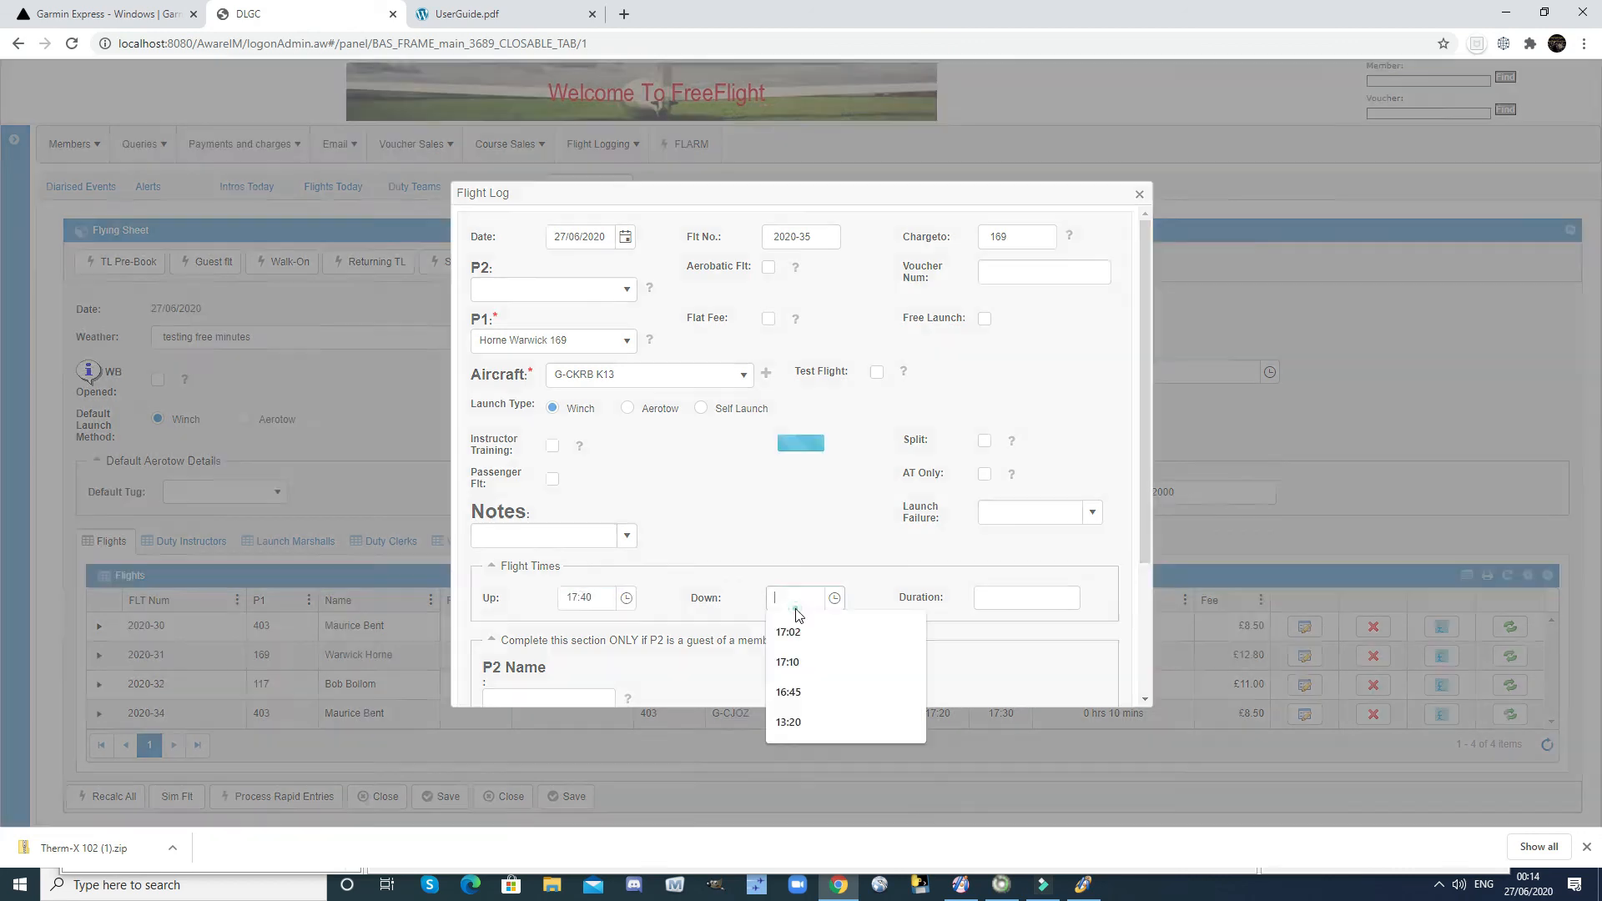
{"action": "type", "text": "17"}
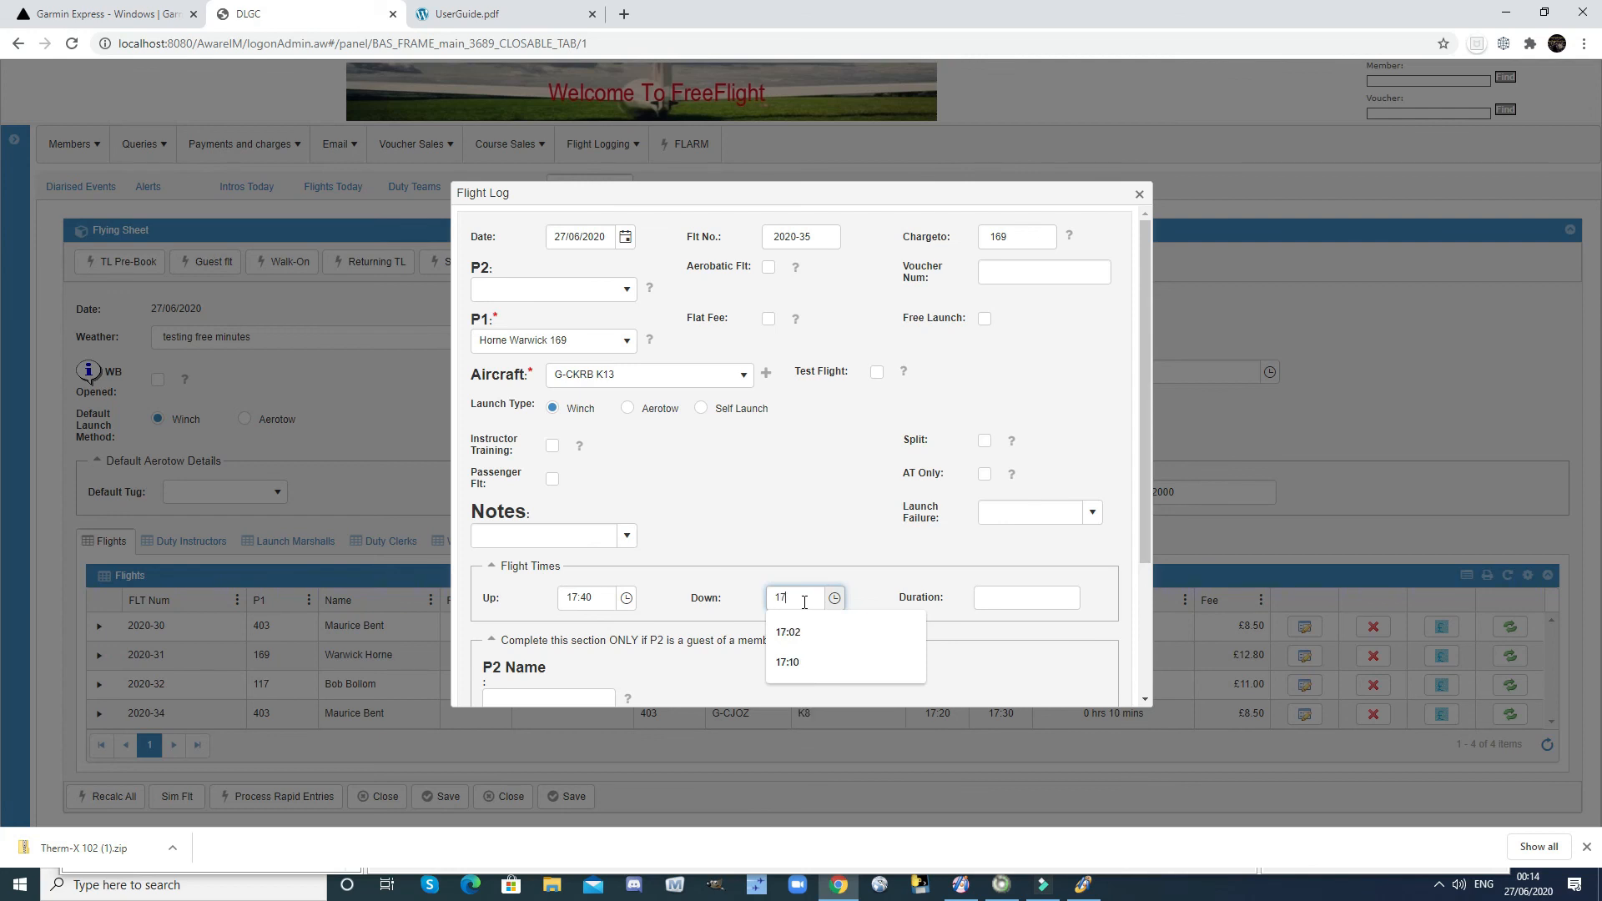
{"action": "type", "text": ":50"}
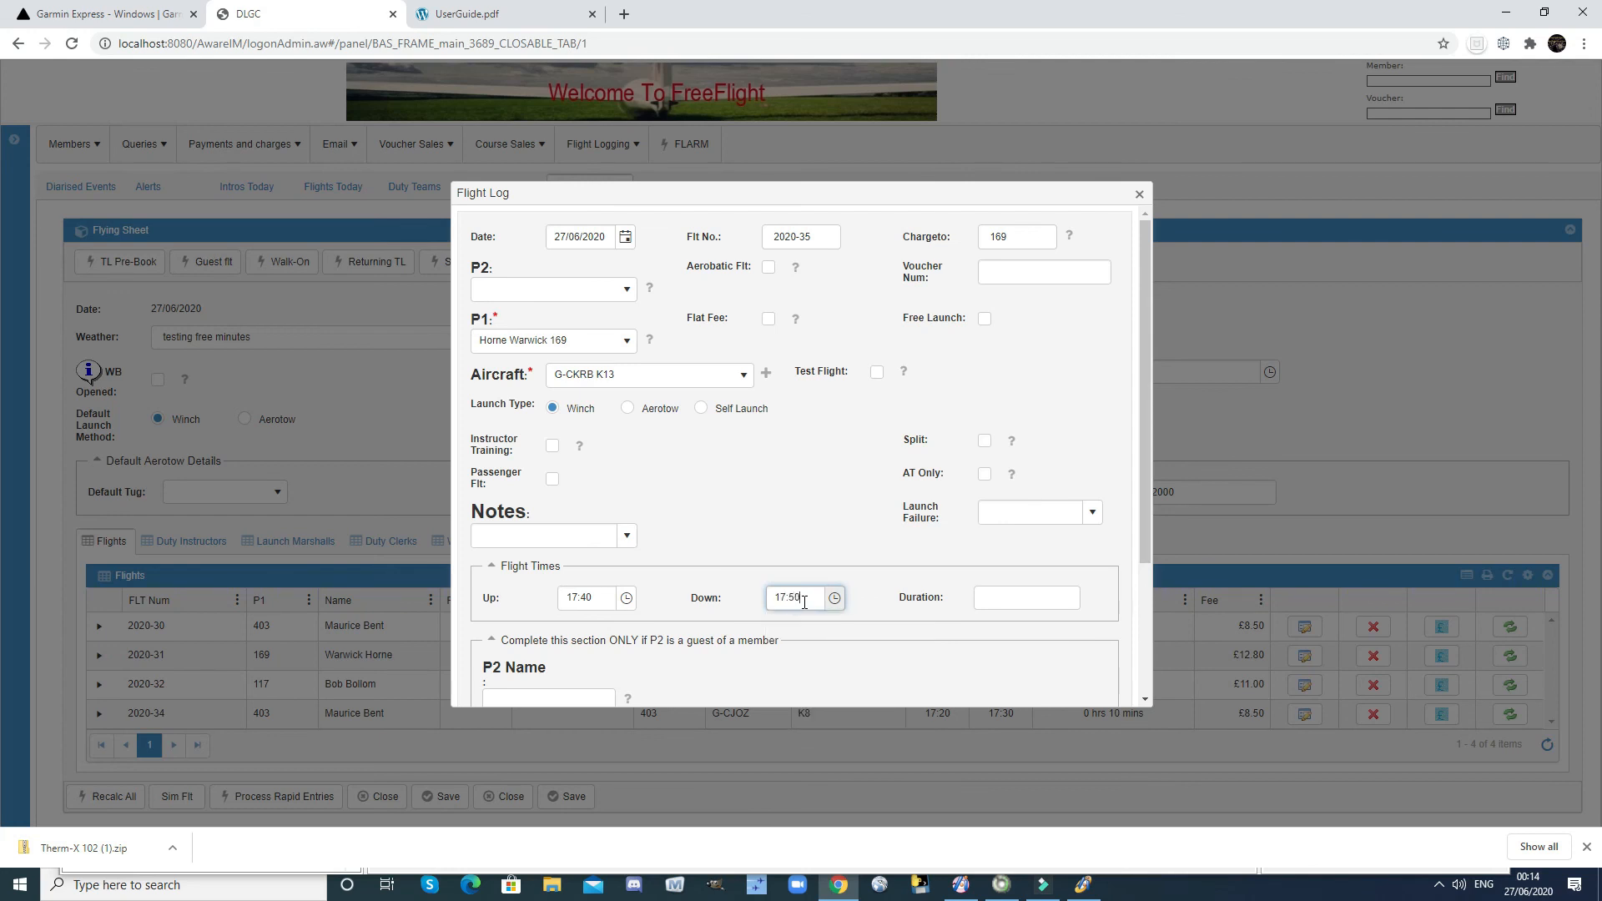
{"action": "key", "text": "Tab"}
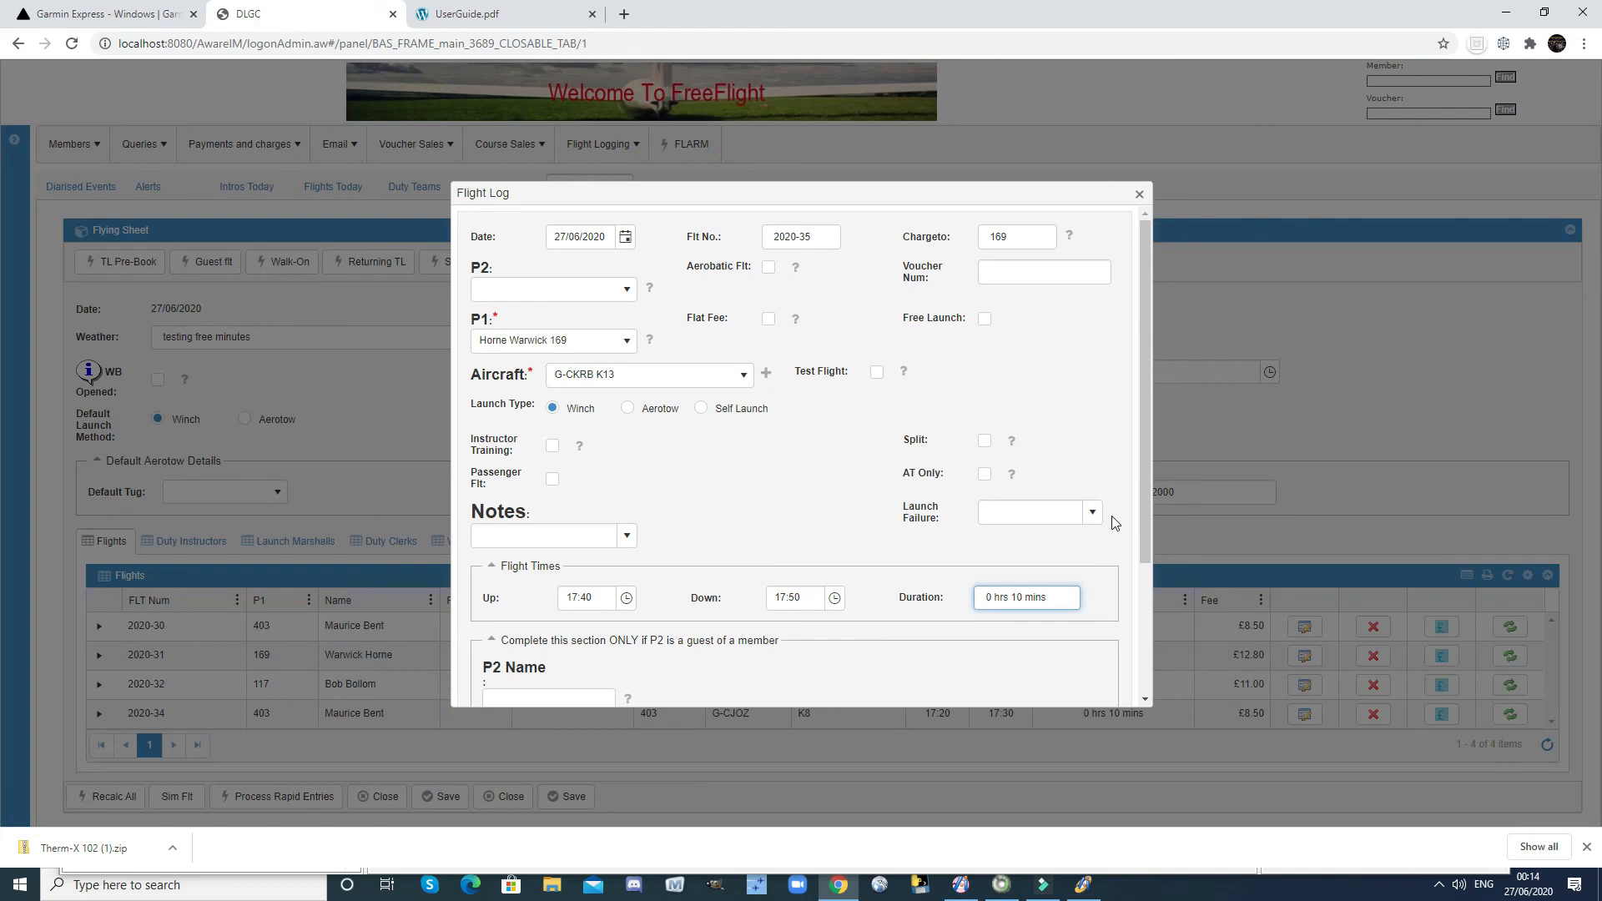
{"action": "left_click_drag", "start_coordinate": [1144, 433], "coordinate": [1133, 586]}
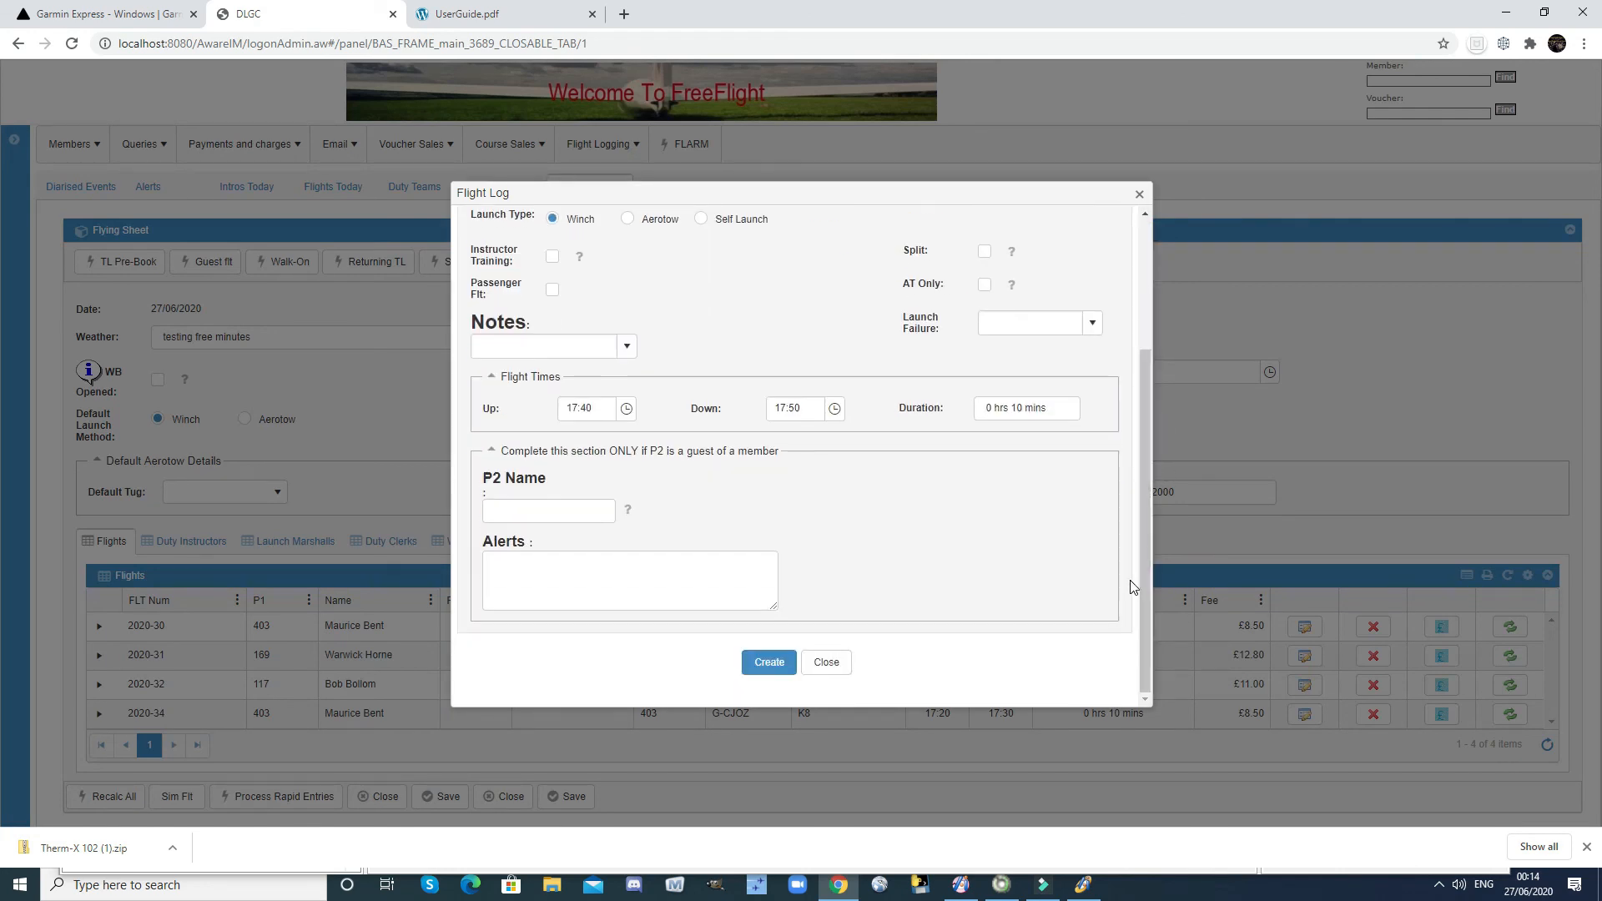
{"action": "left_click", "coordinate": [769, 668]}
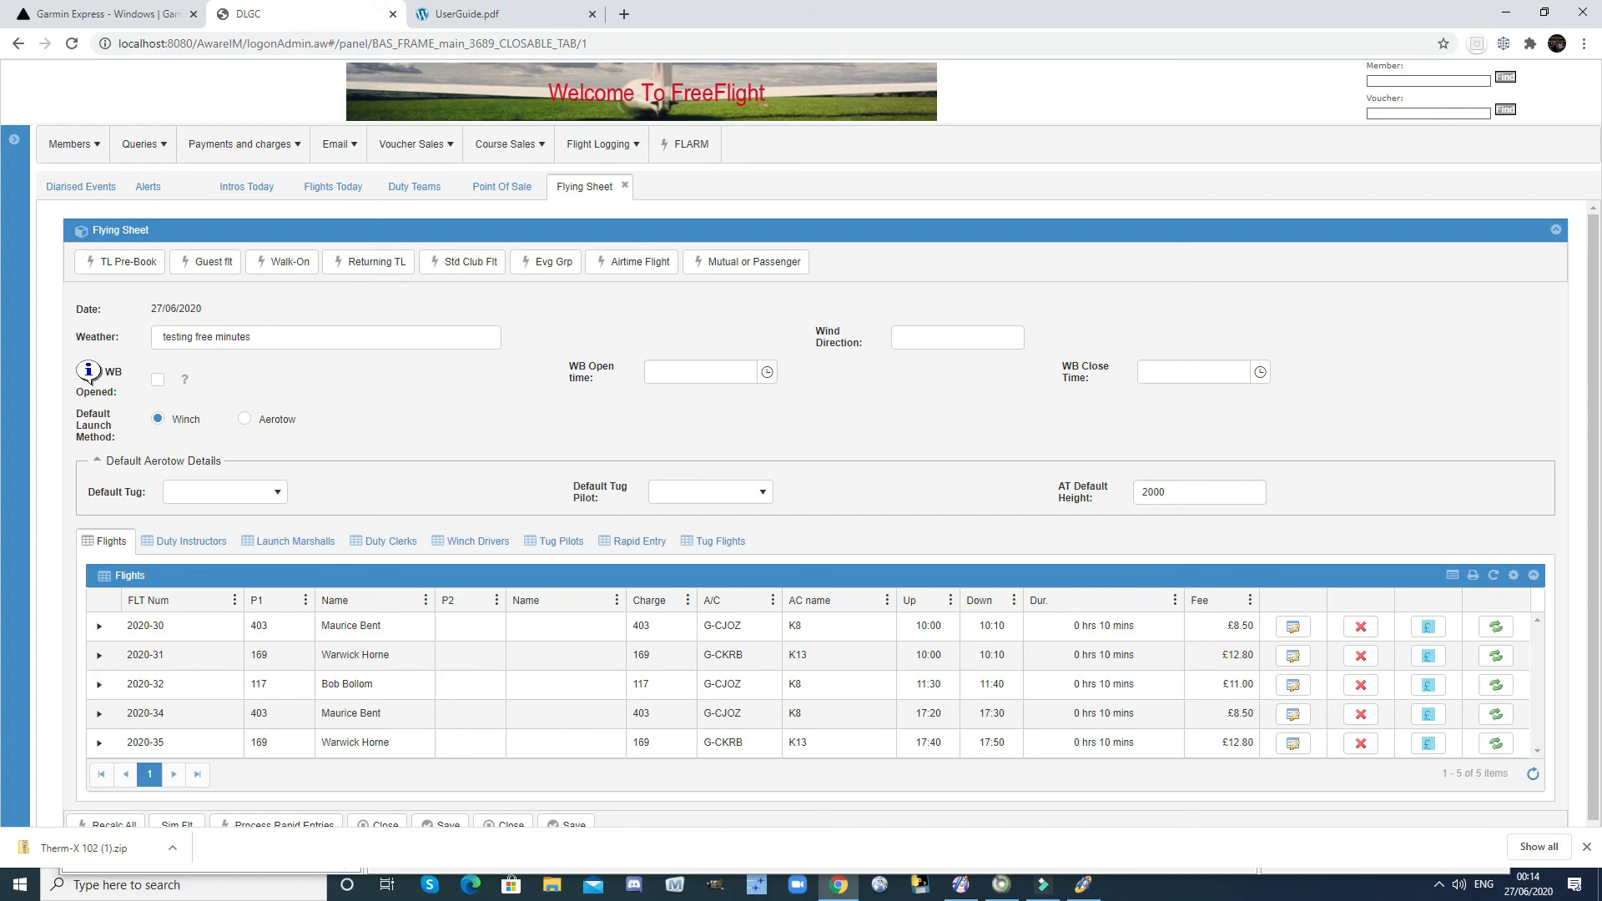
{"action": "left_click", "coordinate": [1438, 888]}
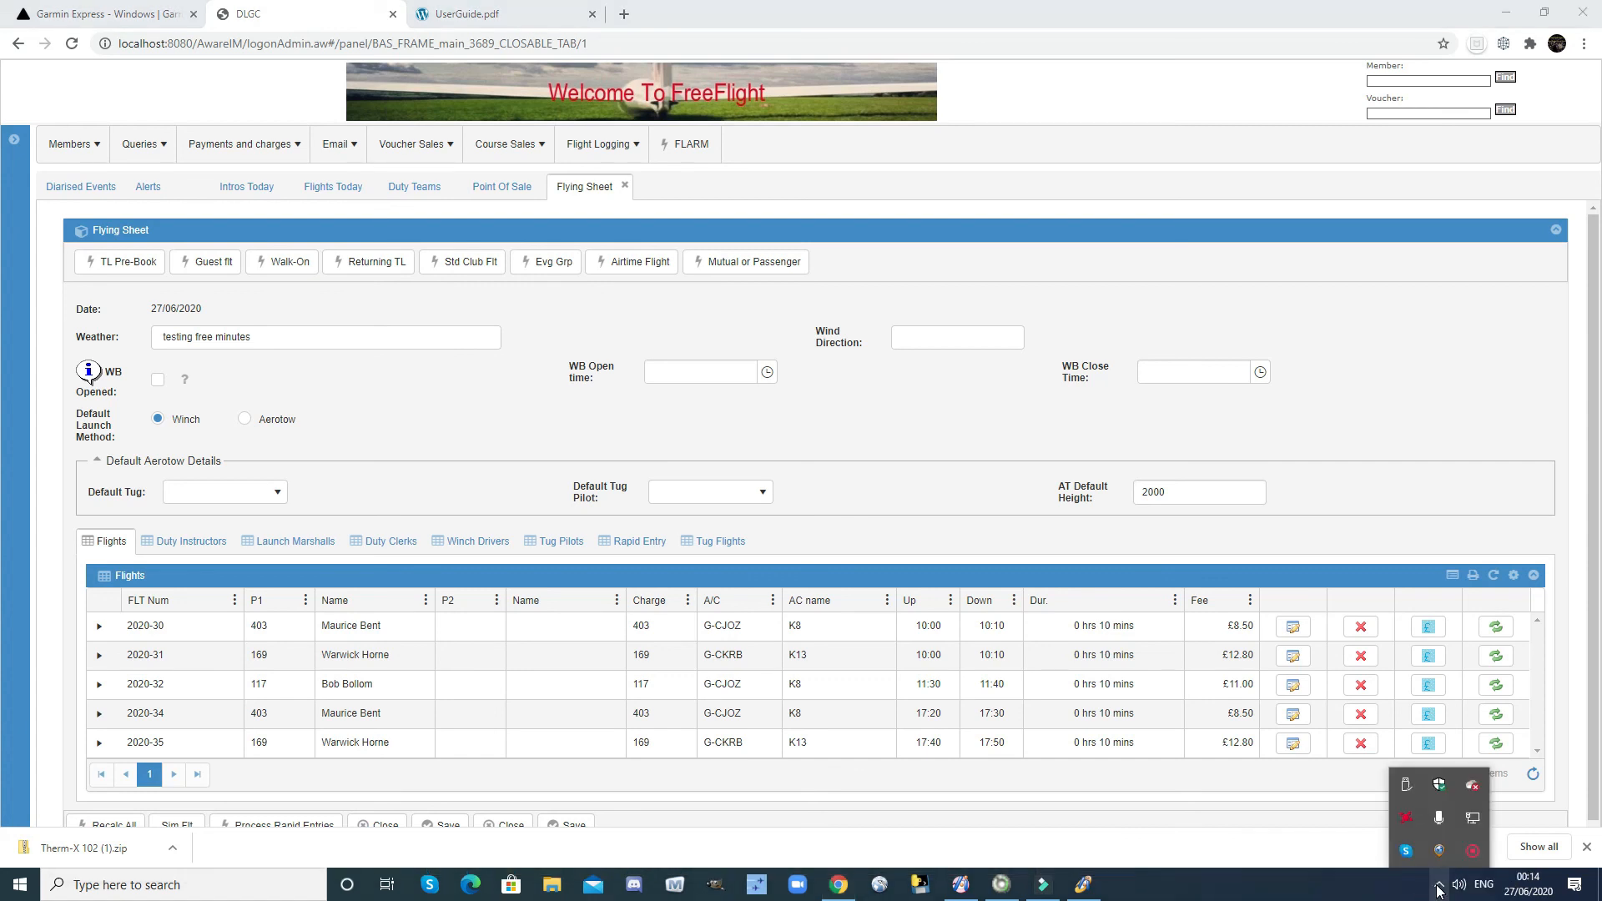